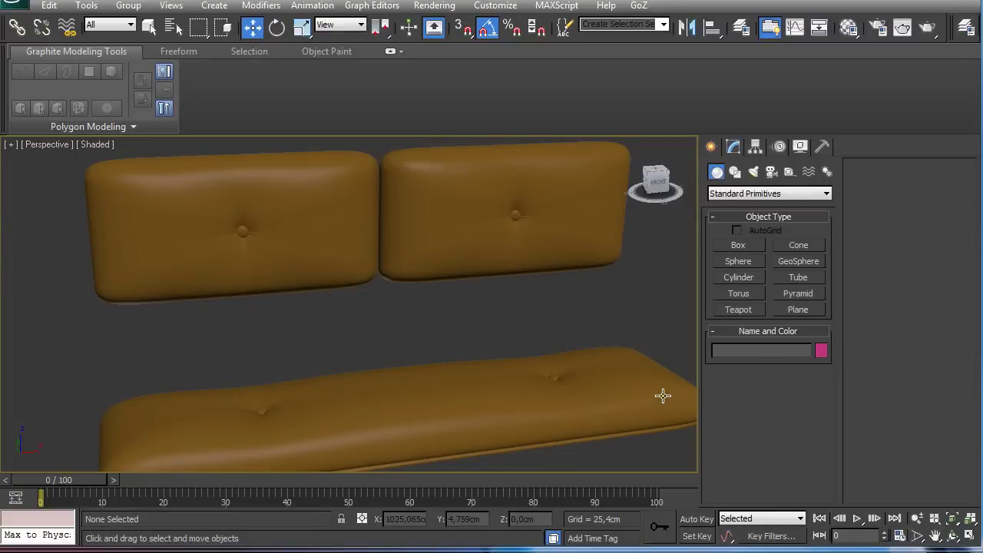
Examine the finished sofa cushions from the front, side and back, including the tufted button and its creases
alt+middle_drag(265, 279, 335, 298)
scroll(338, 300, up, 5)
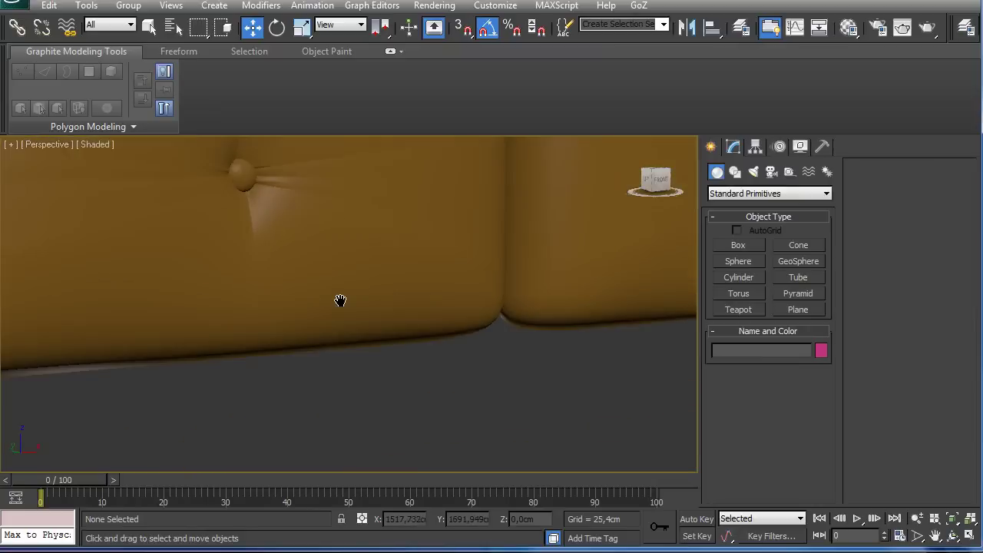
middle_drag(275, 253, 314, 338)
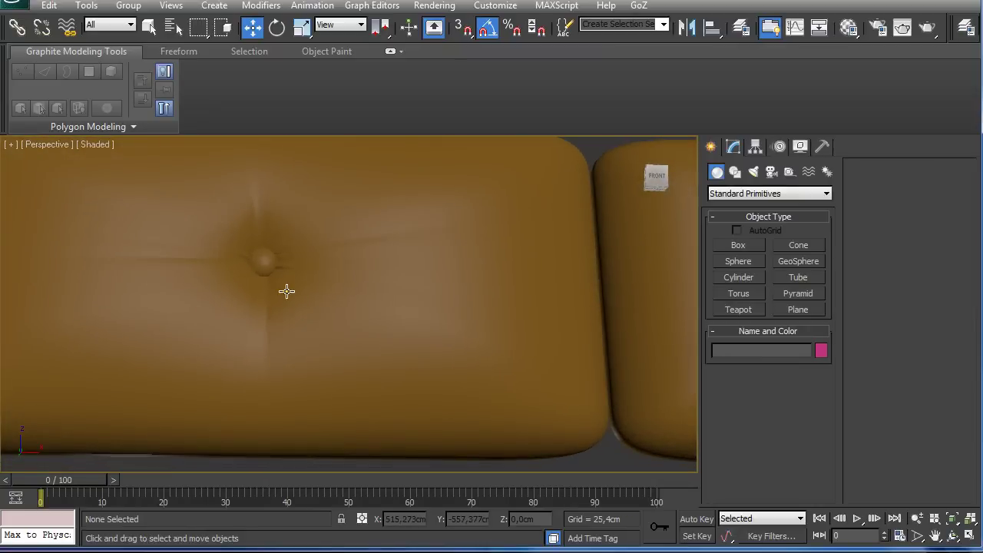
middle_drag(266, 276, 423, 313)
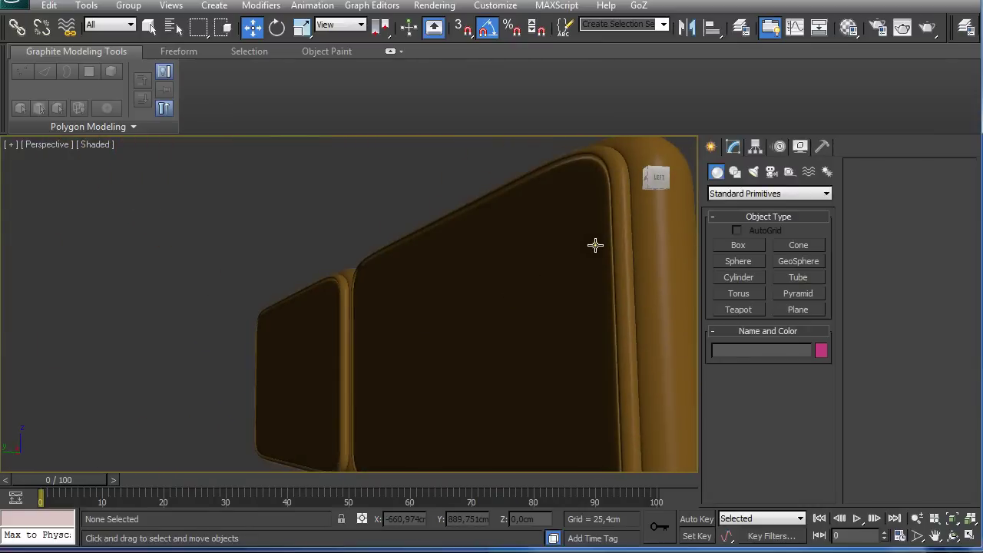
alt+middle_drag(595, 246, 547, 285)
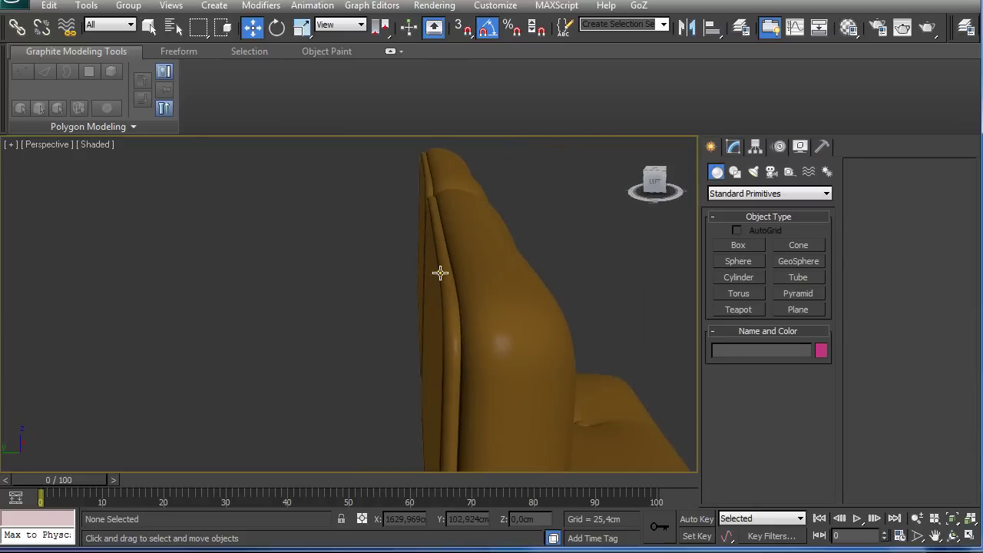
alt+middle_drag(441, 272, 384, 322)
scroll(430, 285, up, 3)
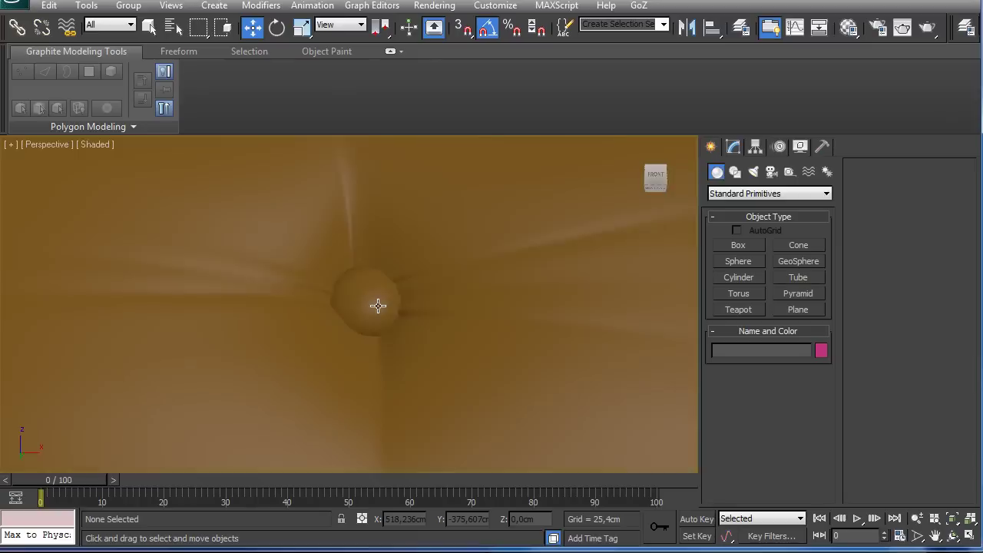
scroll(378, 305, down, 4)
alt+middle_drag(390, 322, 371, 289)
scroll(399, 331, down, 5)
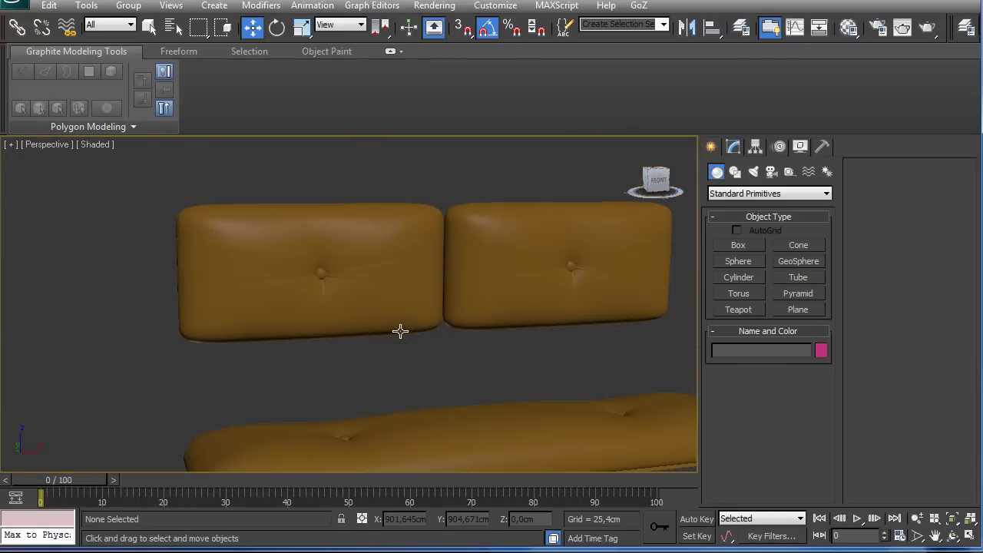
alt+middle_drag(400, 306, 385, 320)
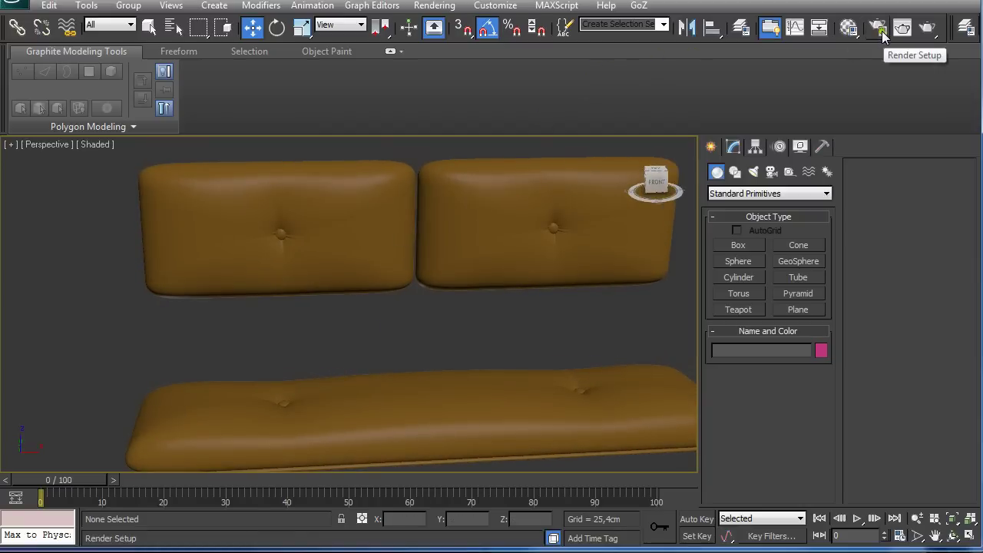
Hide and freeze the Finished layer in the layer manager, and highlight the 0 (default) layer
click(741, 28)
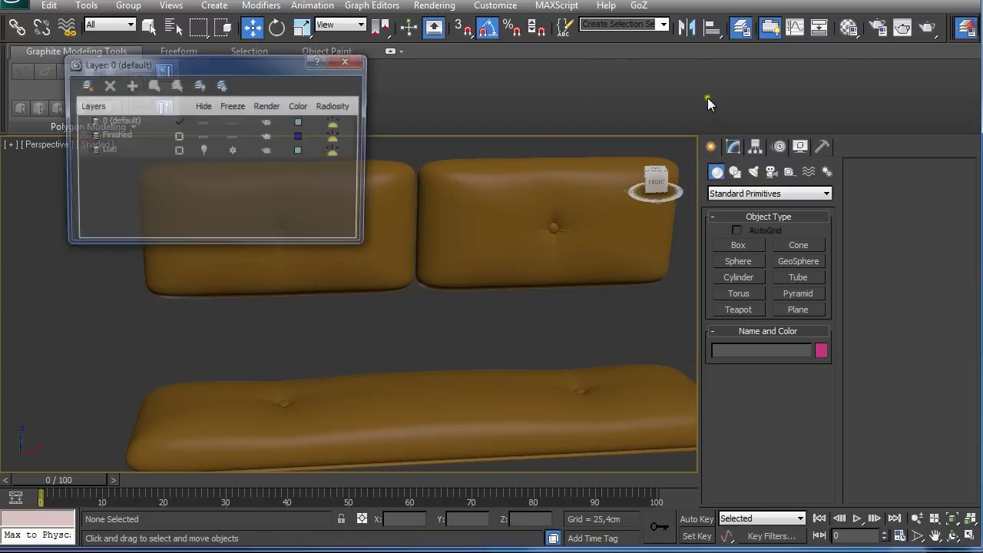
click(206, 136)
click(230, 138)
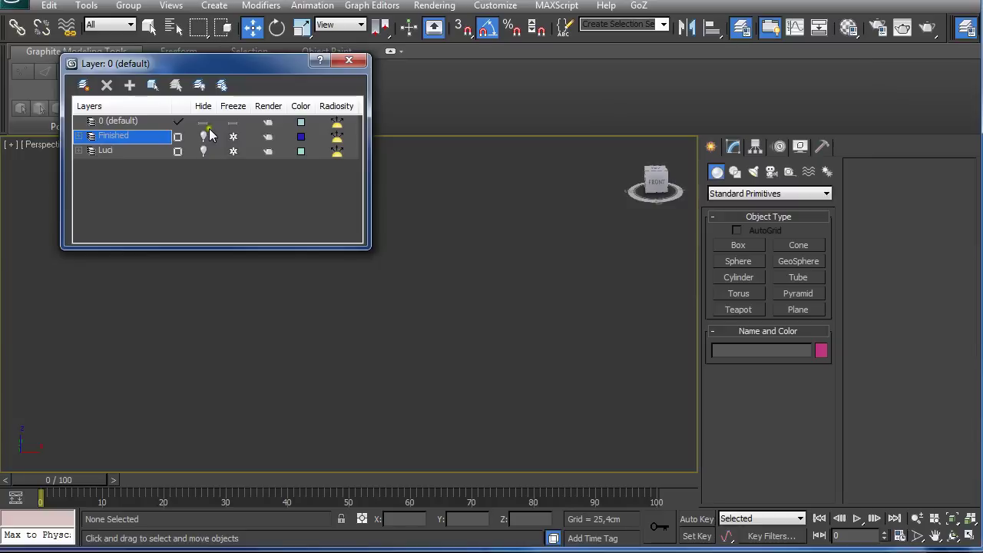
click(133, 121)
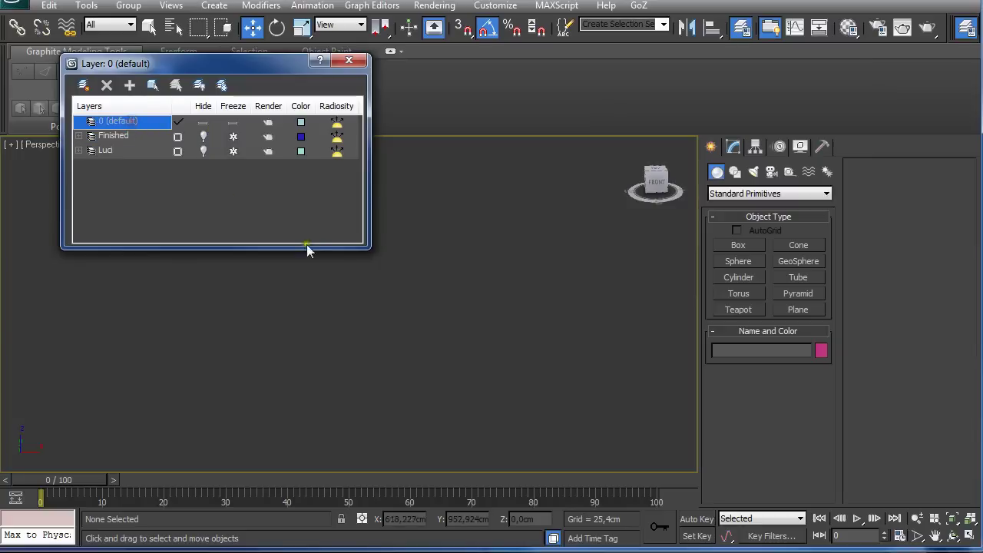
click(349, 60)
Create a box in the top view, about 155 cm long, 296 cm wide and 53 cm high
key(t)
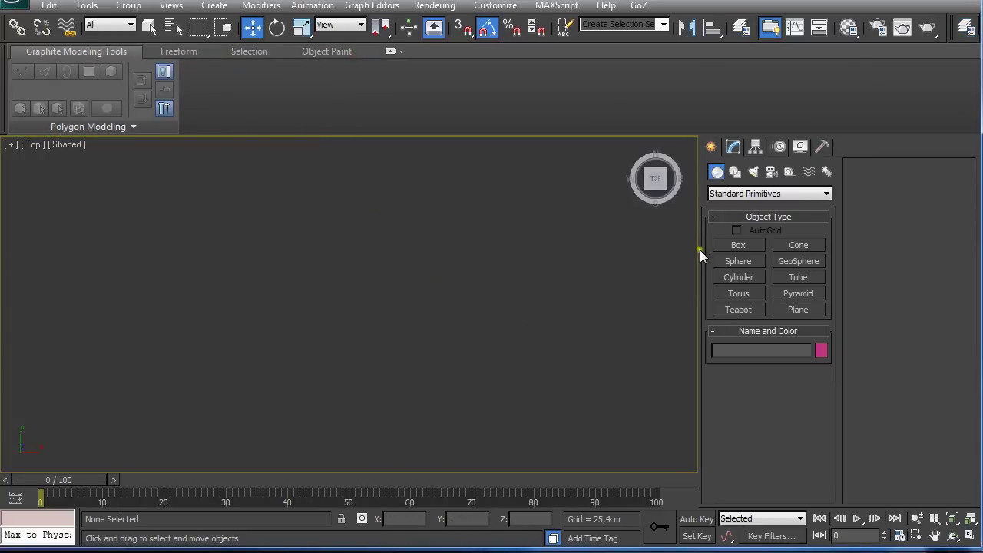
click(736, 245)
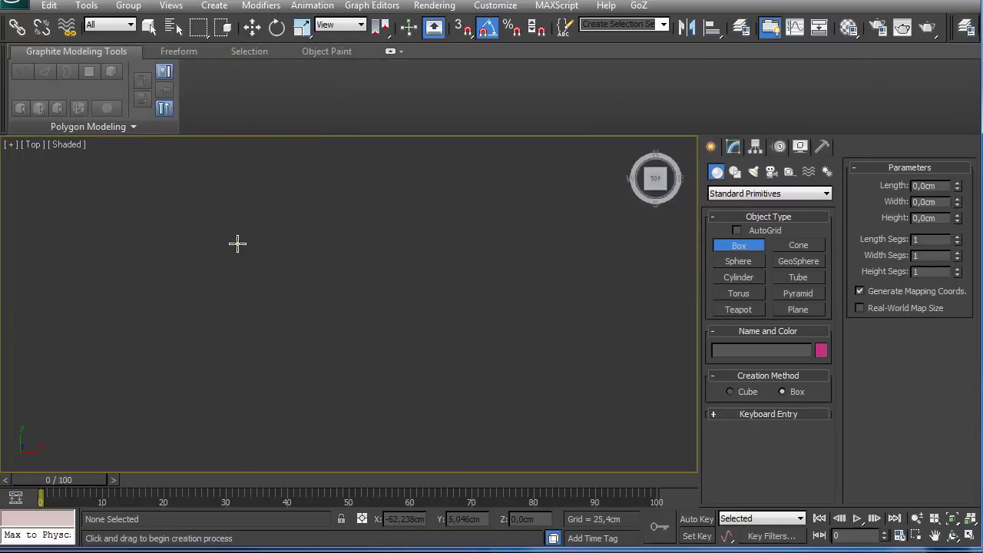
drag(237, 243, 438, 347)
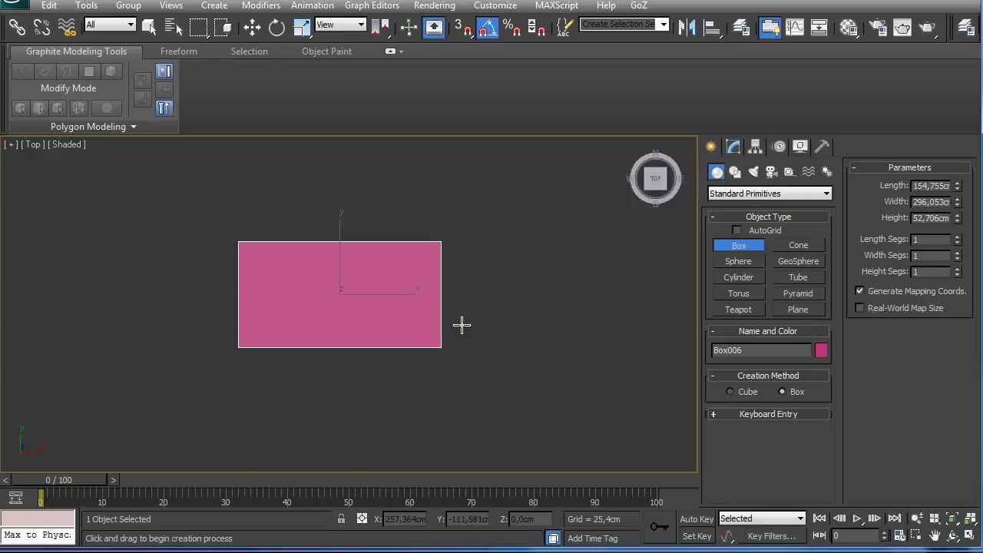
click(461, 325)
key(w)
Convert the new box to an Editable Poly
alt+middle_drag(478, 325, 488, 281)
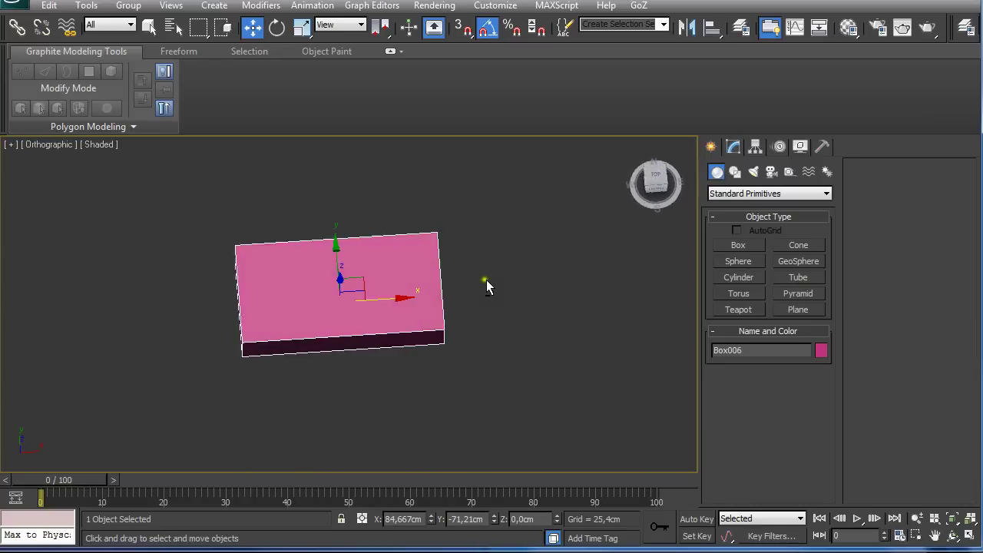
right_click(415, 280)
mouse_move(466, 416)
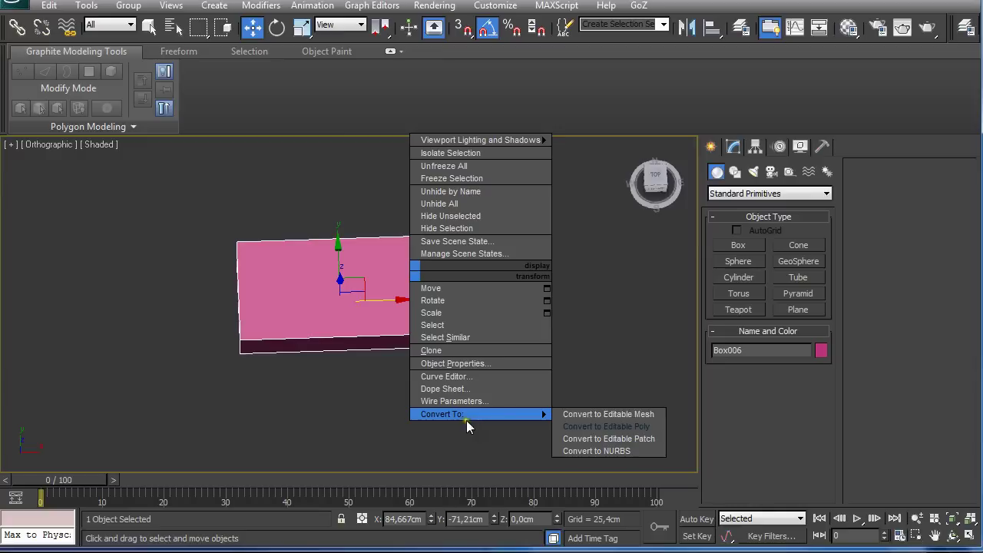
click(571, 427)
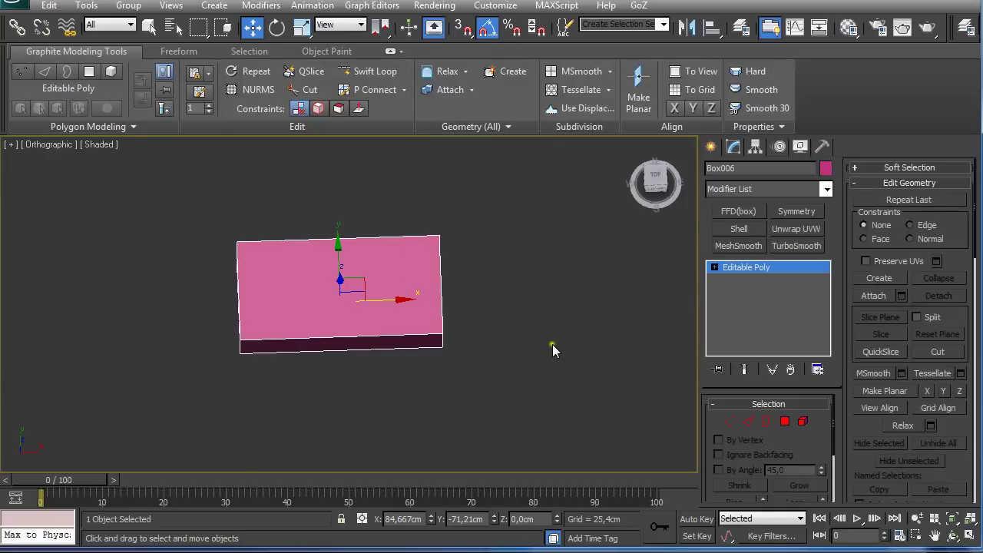
Connect the ring of vertical edges with one horizontal loop around the middle of the box's sides
key(q)
alt+middle_drag(524, 352, 459, 325)
key(f)
scroll(508, 311, up, 3)
key(2)
click(230, 280)
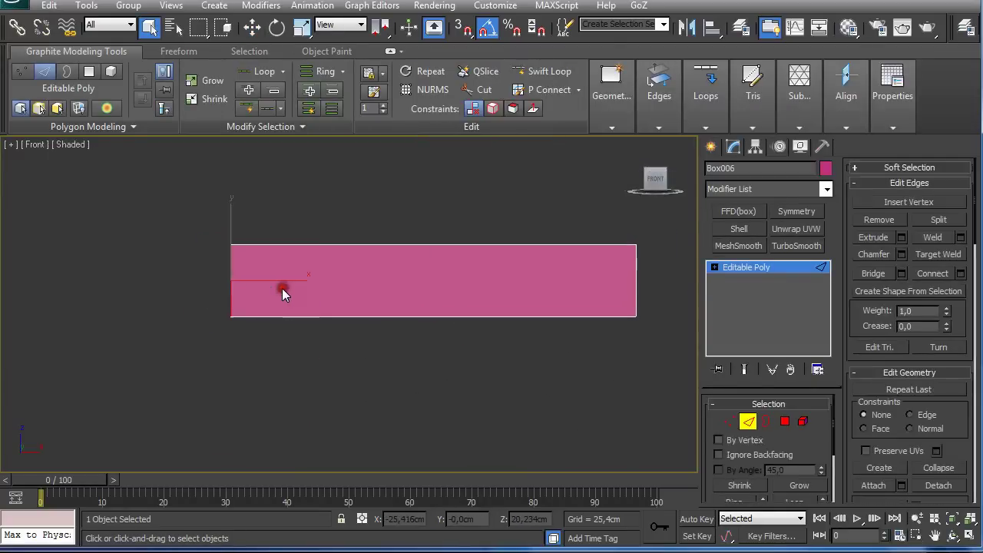
click(325, 72)
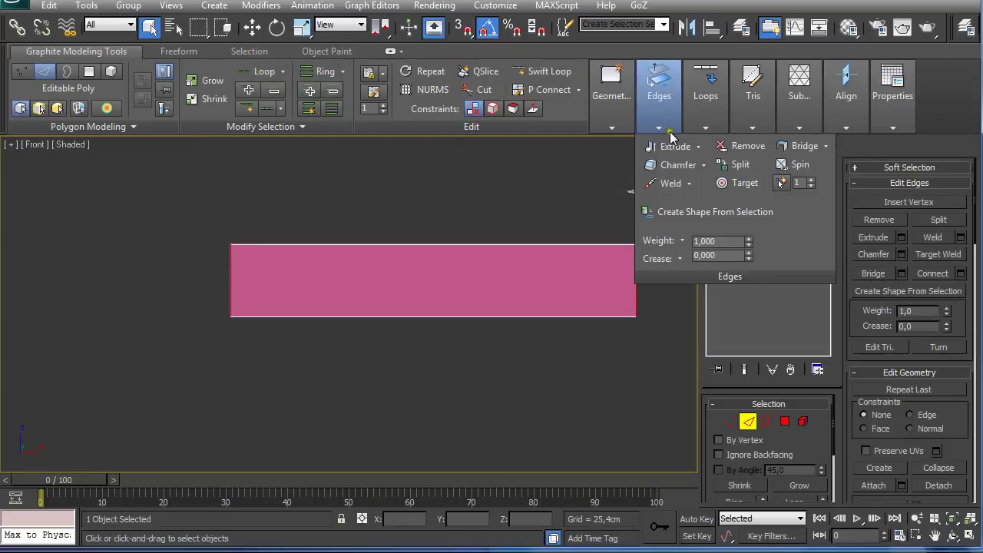
mouse_move(703, 129)
click(714, 146)
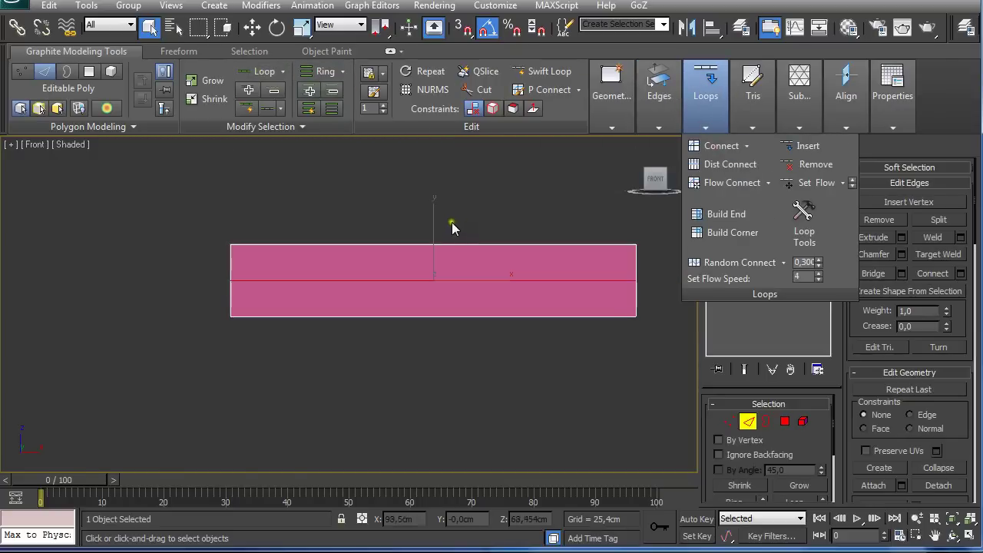
Scale the middle edge loop outward in the top view to 116% in X and Y, plus another 108% in Y
key(t)
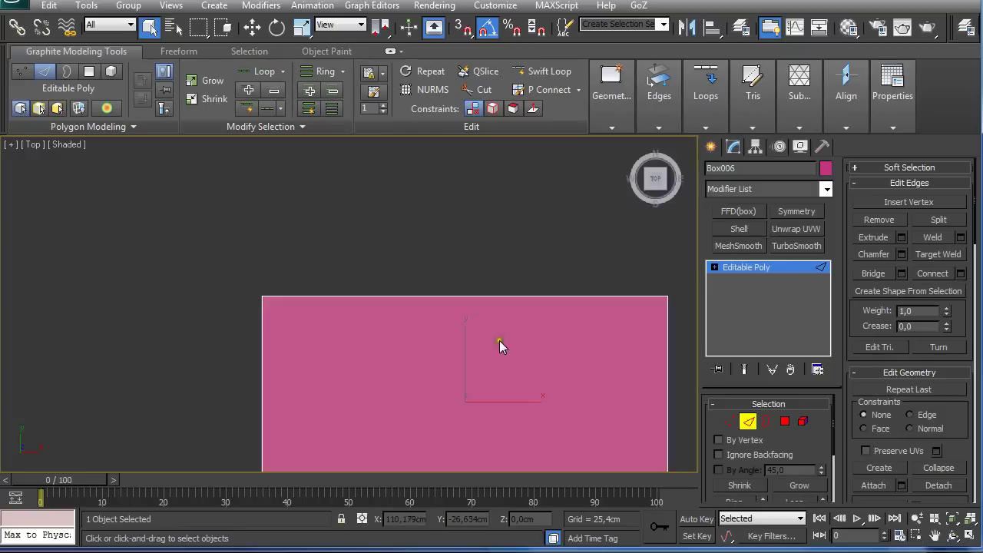
key(r)
scroll(420, 272, down, 2)
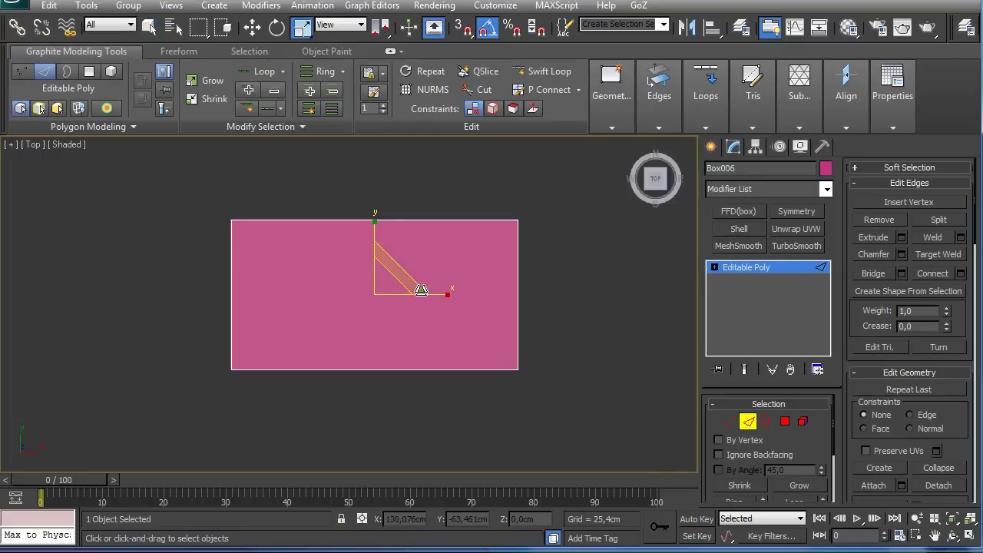
drag(401, 270, 408, 262)
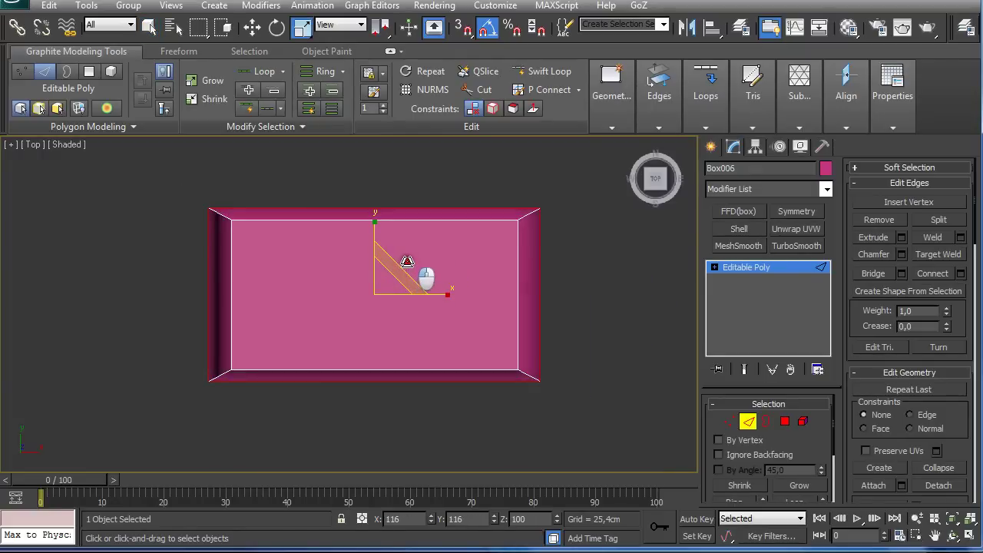
drag(374, 221, 374, 218)
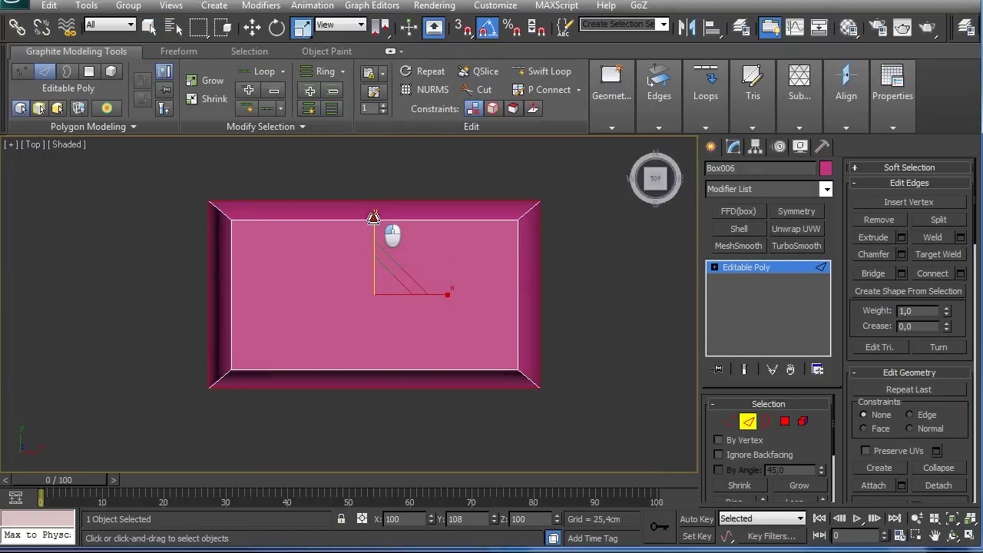
alt+middle_drag(373, 217, 395, 235)
click(741, 422)
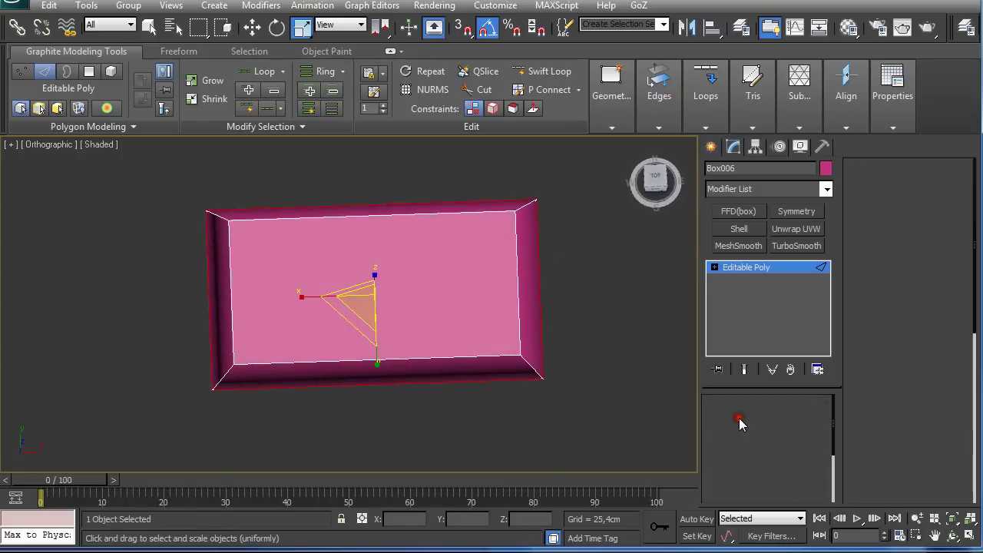
Apply a TurboSmooth modifier to the box with 2 iterations and Isoline Display enabled
mouse_move(608, 326)
alt+middle_down()
mouse_move(597, 318)
mouse_move(598, 328)
alt+middle_up()
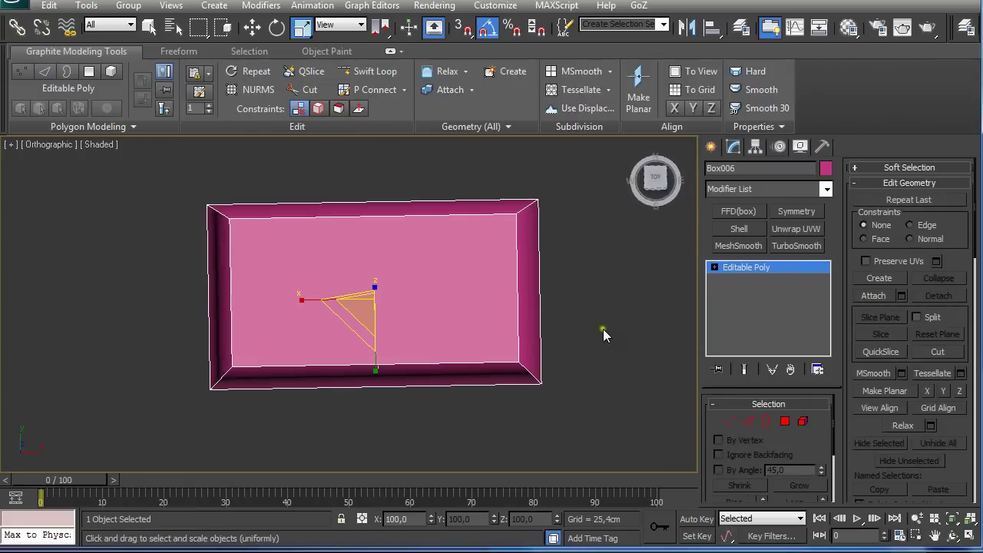
click(796, 246)
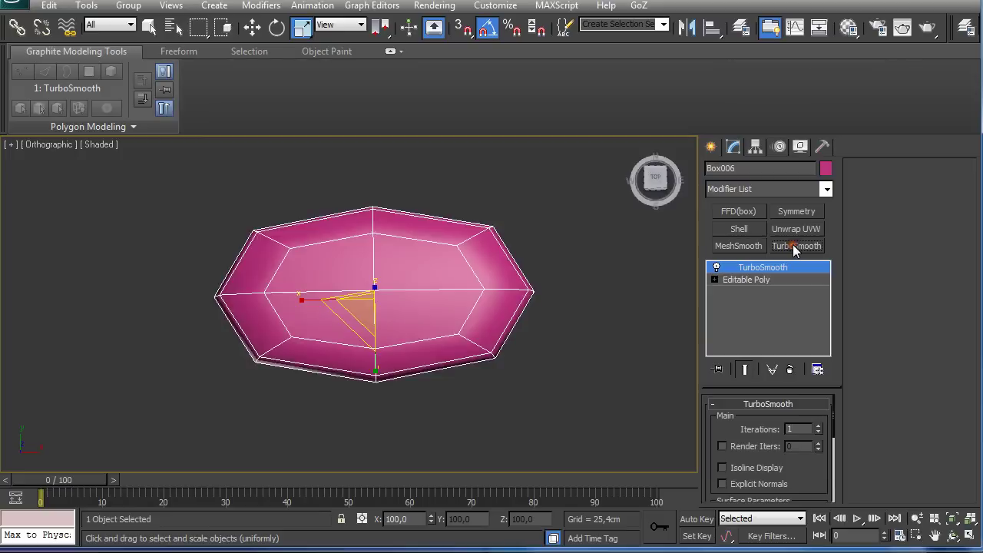
click(818, 426)
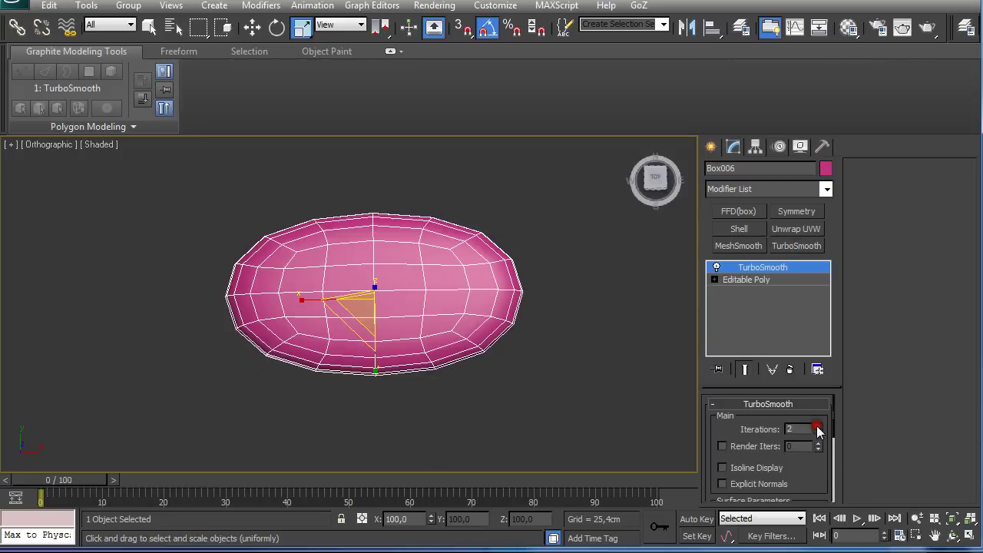
click(722, 467)
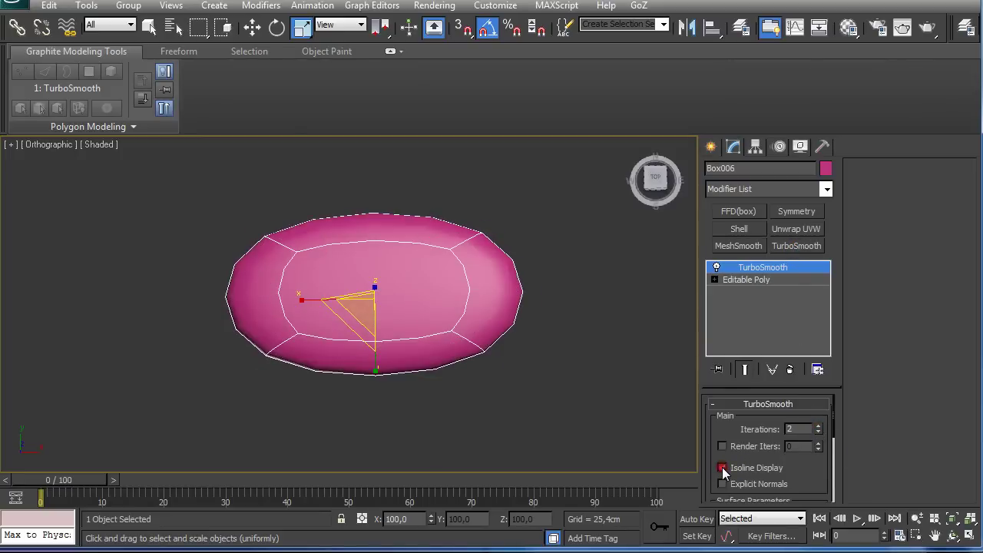
alt+middle_drag(615, 423, 525, 348)
scroll(548, 345, up, 4)
scroll(532, 355, down, 3)
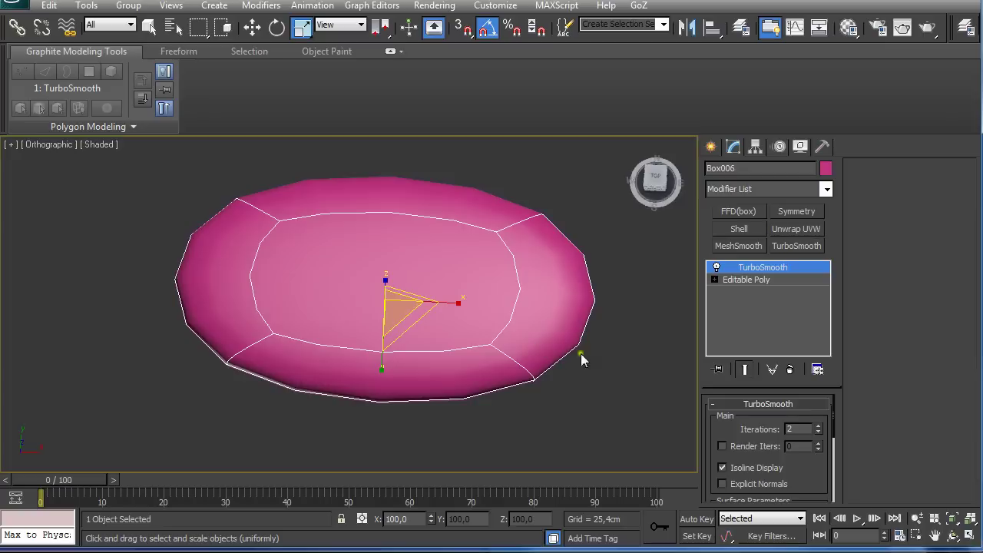
Try higher TurboSmooth iteration counts starting with 3, and lower the value again after comparing the smoothness
click(818, 428)
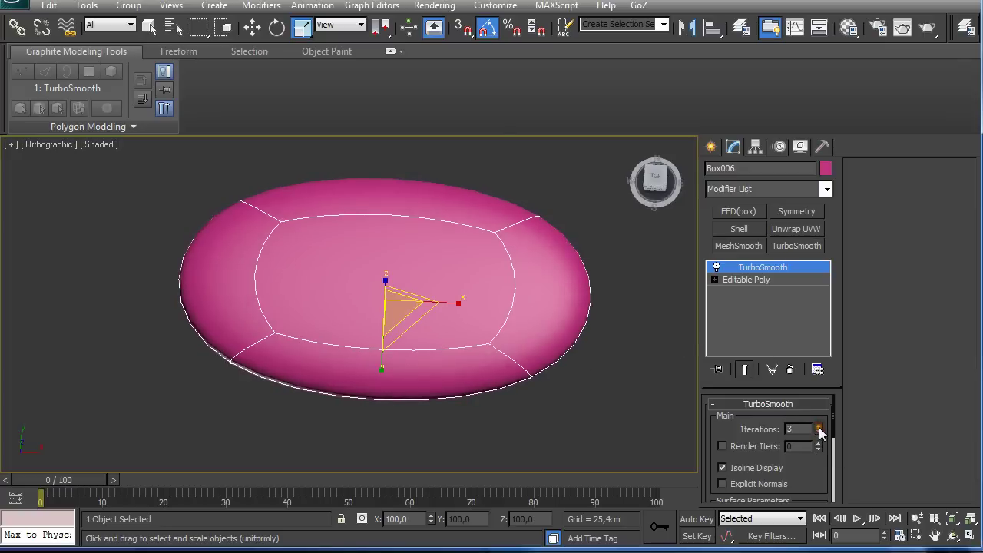
alt+middle_drag(263, 343, 274, 373)
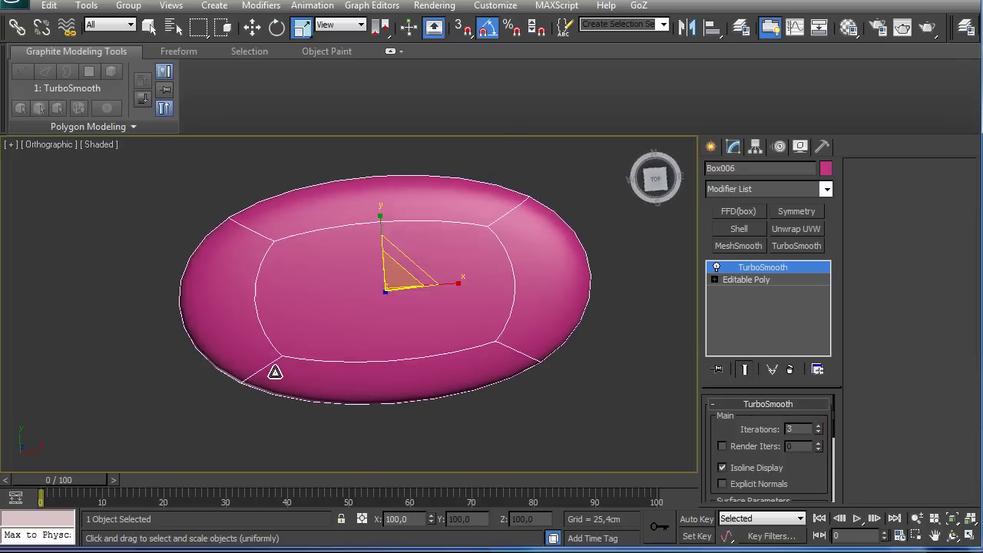
click(819, 427)
alt+middle_drag(581, 378, 532, 321)
double_click(819, 434)
Connect the ring of long edges and the ring of short edges with one loop each, crossing at the box's centre
click(746, 279)
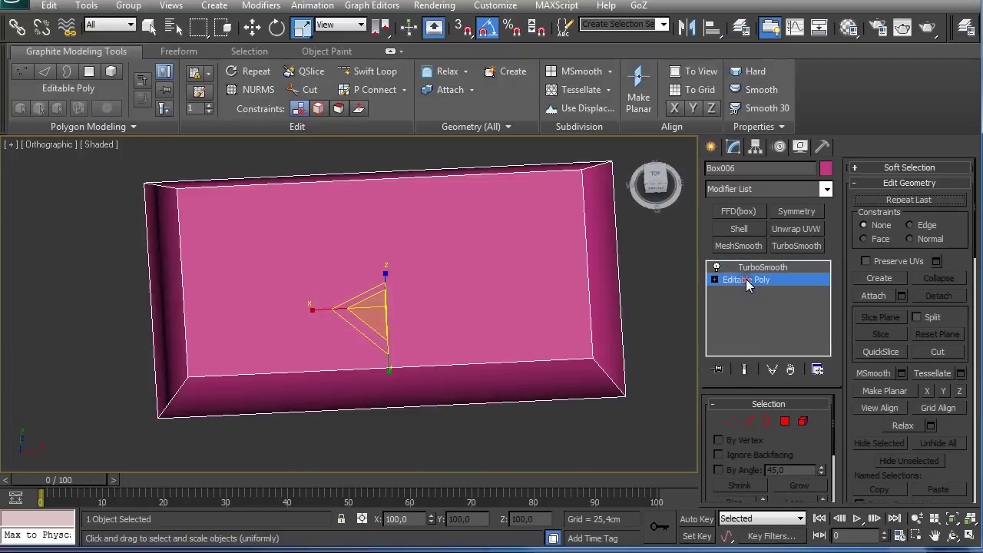
key(2)
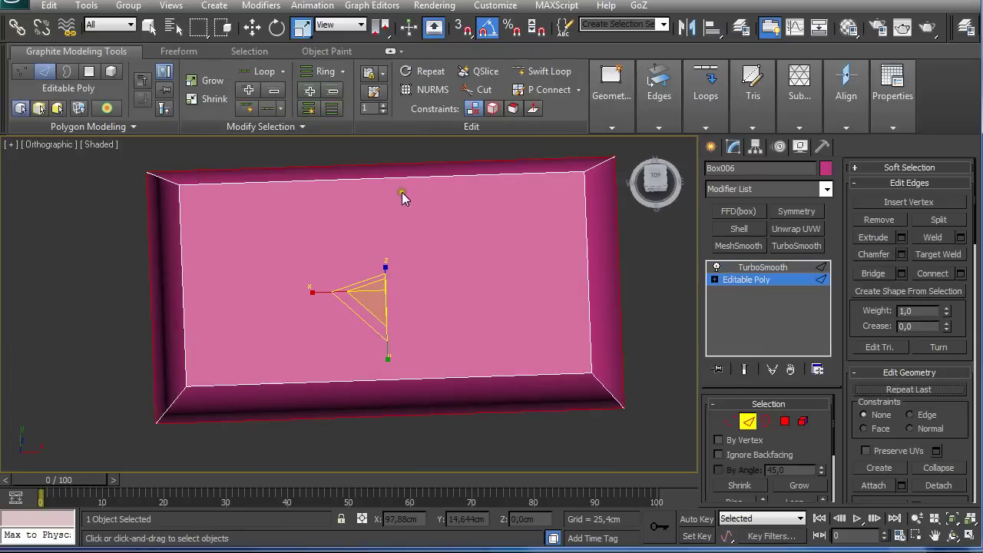
key(q)
click(395, 177)
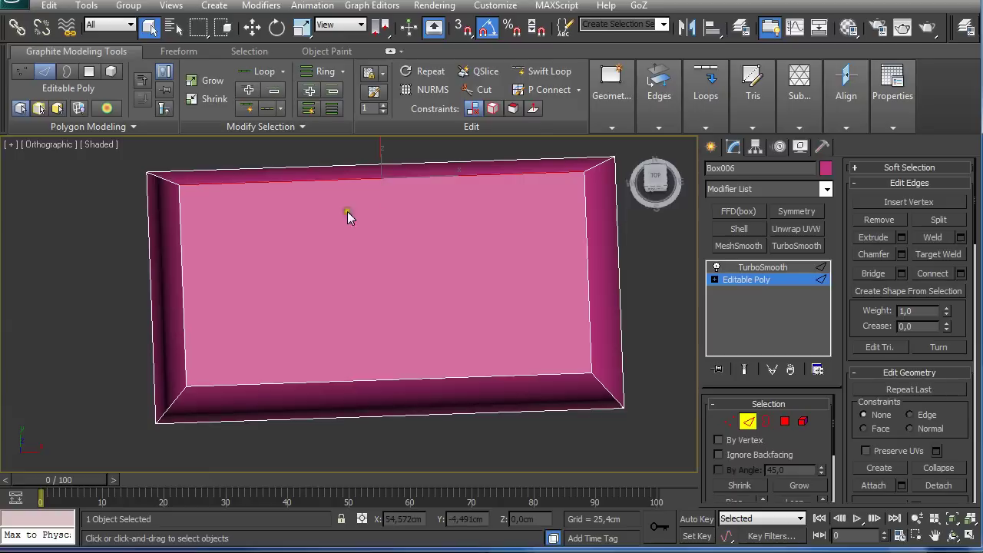
double_click(337, 172)
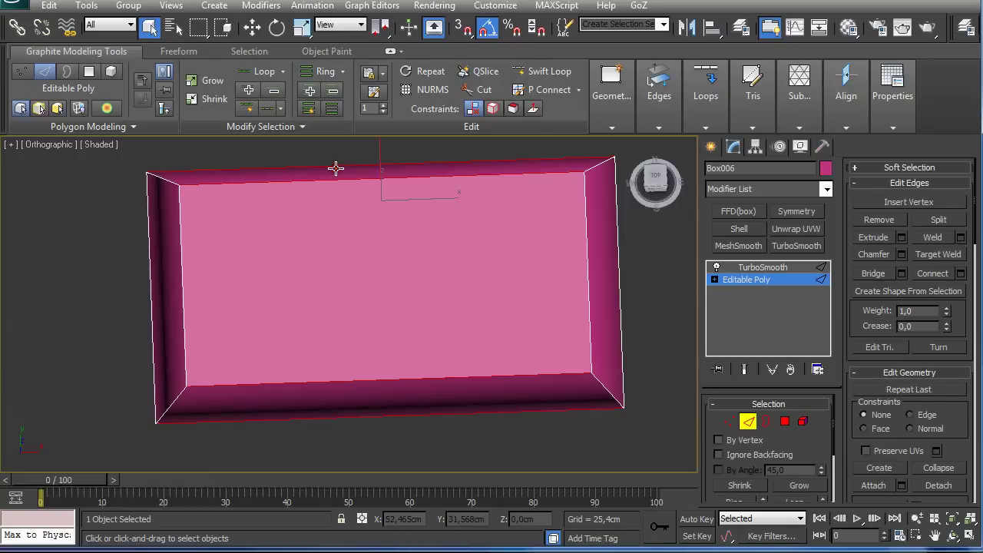
click(703, 129)
click(722, 146)
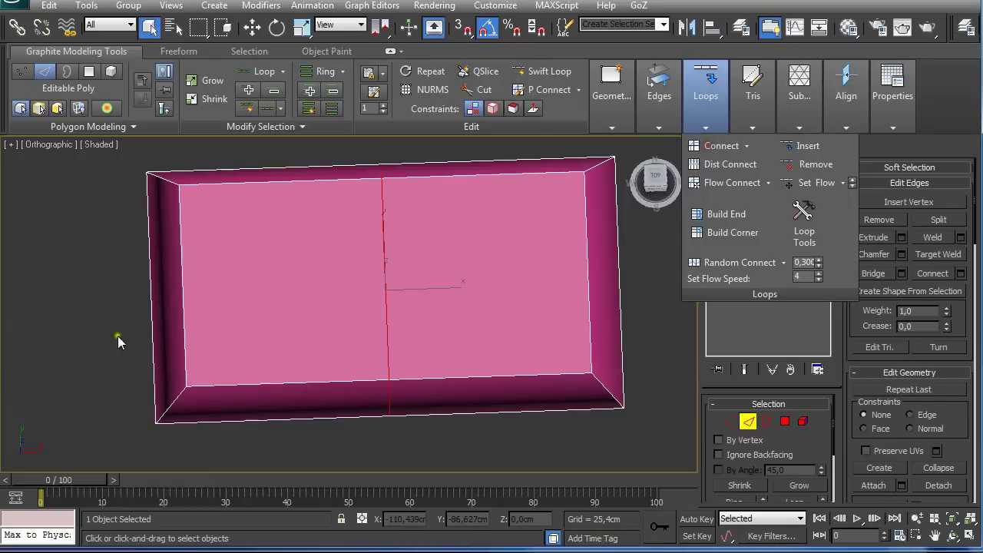
shift+click(149, 292)
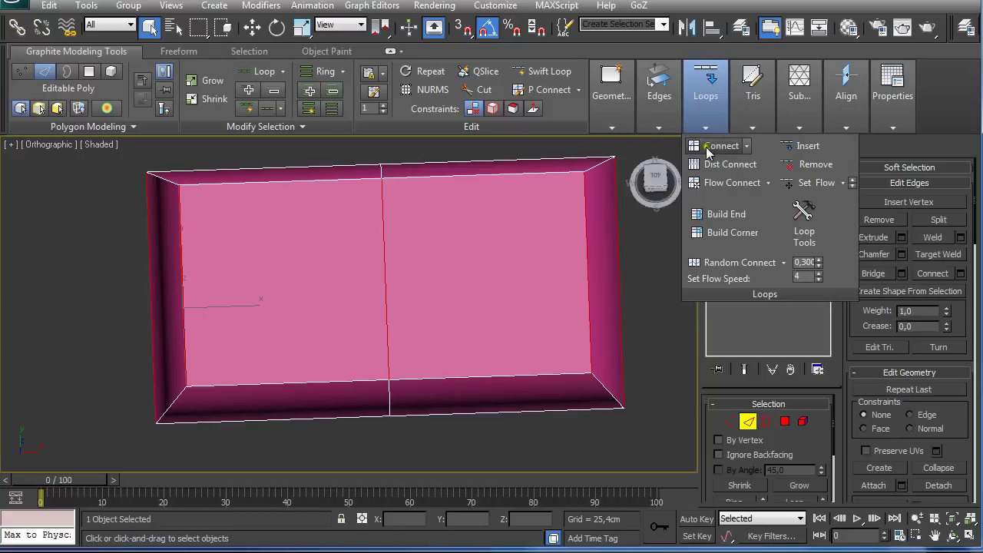
click(711, 146)
Enable Ignore Backfacing and select only the centre vertex on the box's top face, checking that the underside is unaffected
key(t)
scroll(492, 338, up, 3)
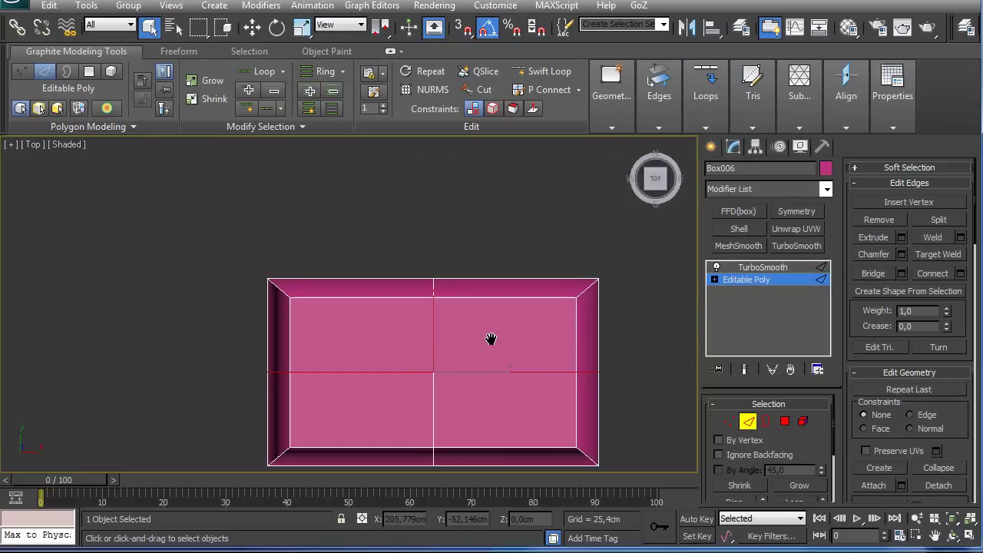
click(718, 454)
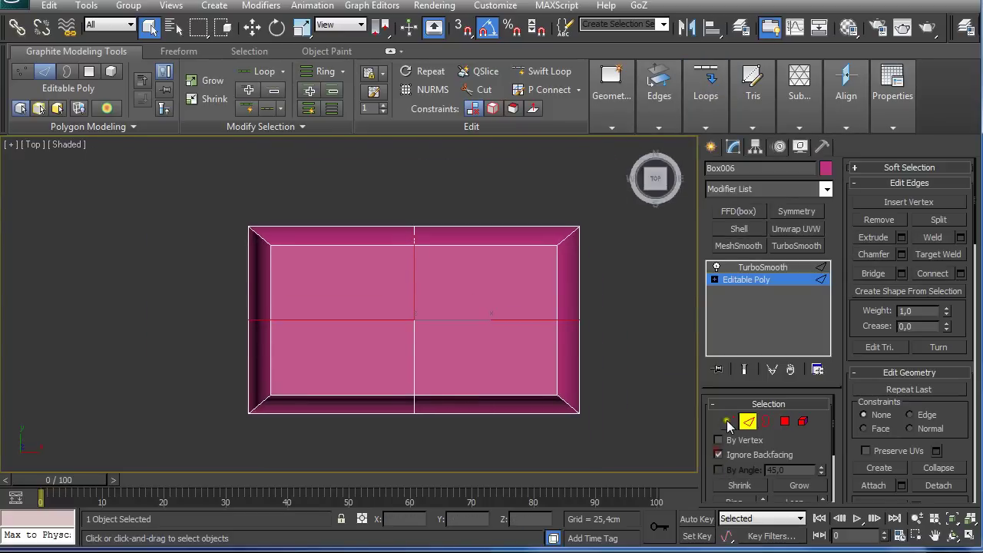
click(730, 421)
drag(388, 311, 461, 364)
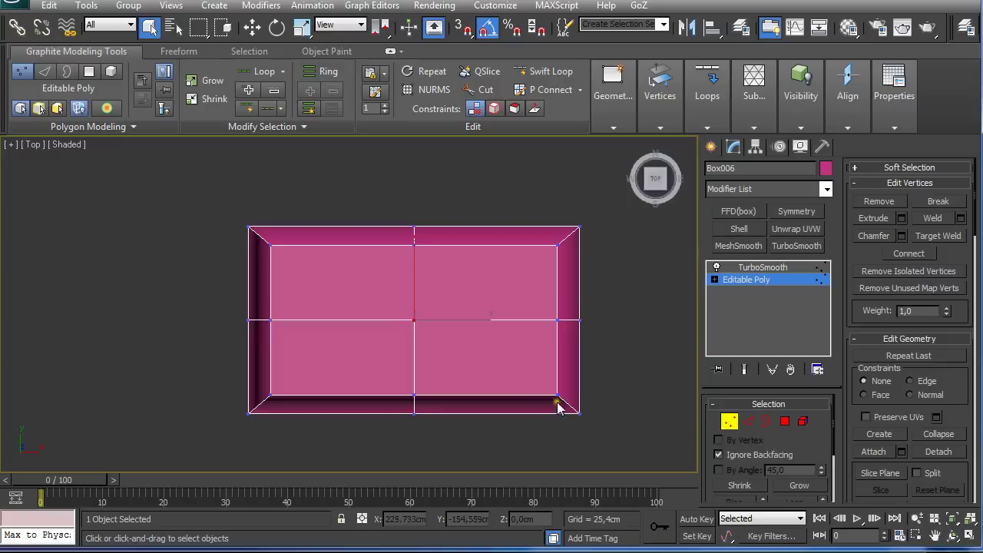
scroll(522, 336, up, 5)
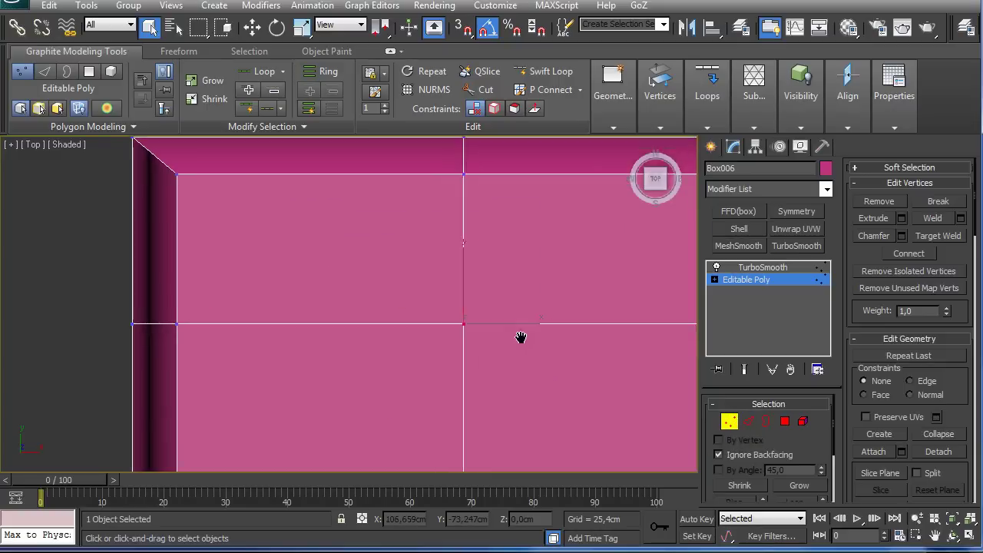
alt+middle_drag(493, 407, 475, 238)
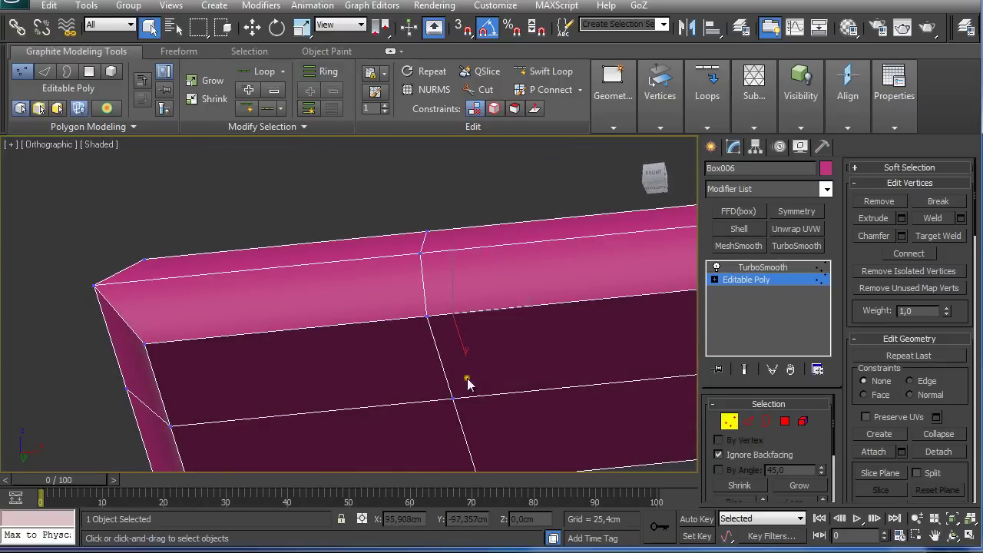
alt+middle_drag(467, 378, 476, 474)
key(t)
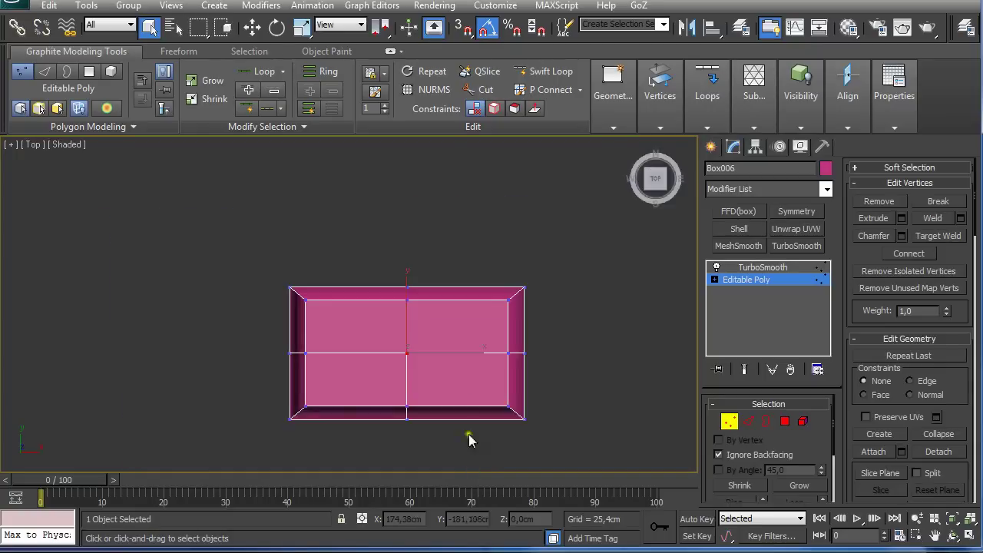
scroll(474, 414, up, 3)
scroll(415, 330, up, 3)
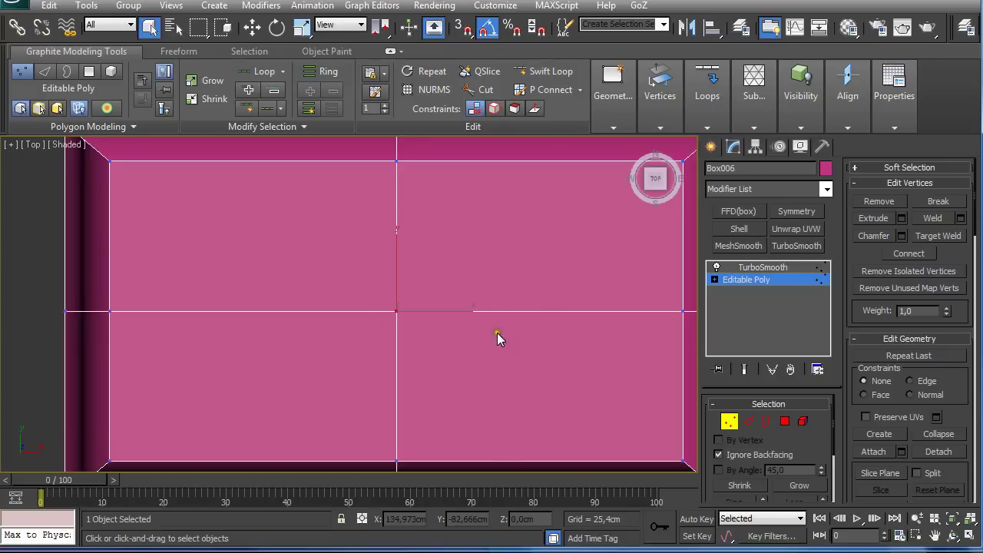
scroll(454, 314, up, 2)
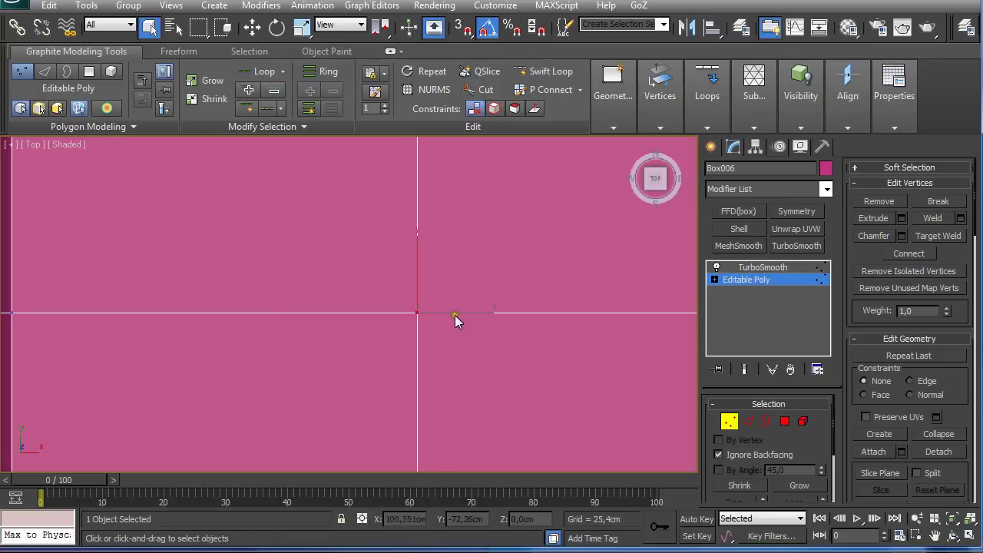
Change the box's object colour to the light grey custom colour
click(826, 167)
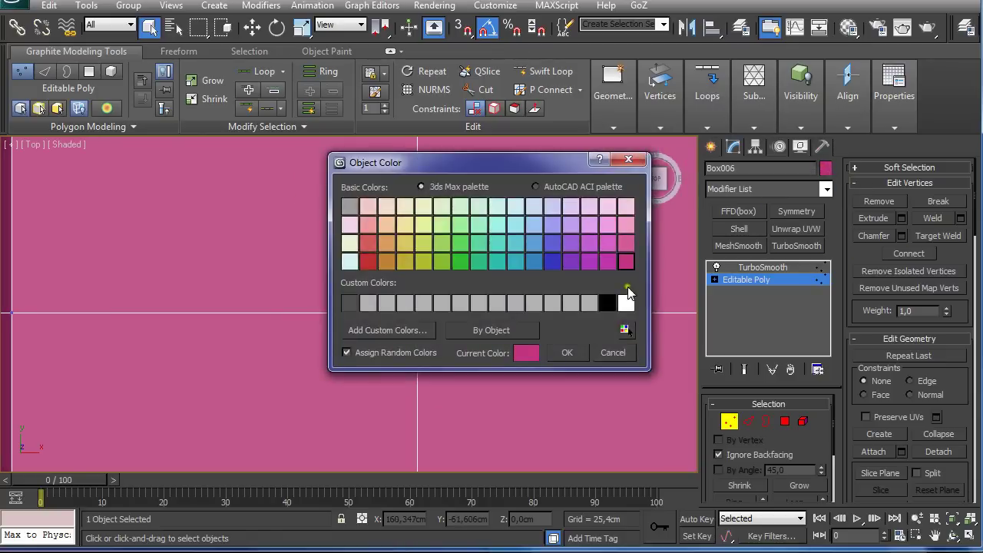
click(589, 303)
click(569, 352)
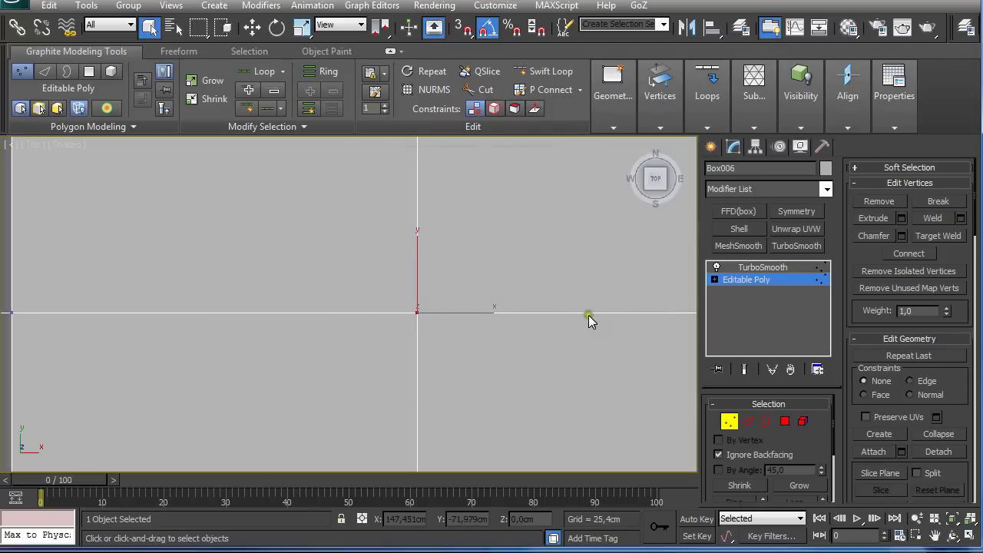
Chamfer the top face's centre vertex by 5.769 cm into a small diamond without opening it
scroll(584, 311, down, 2)
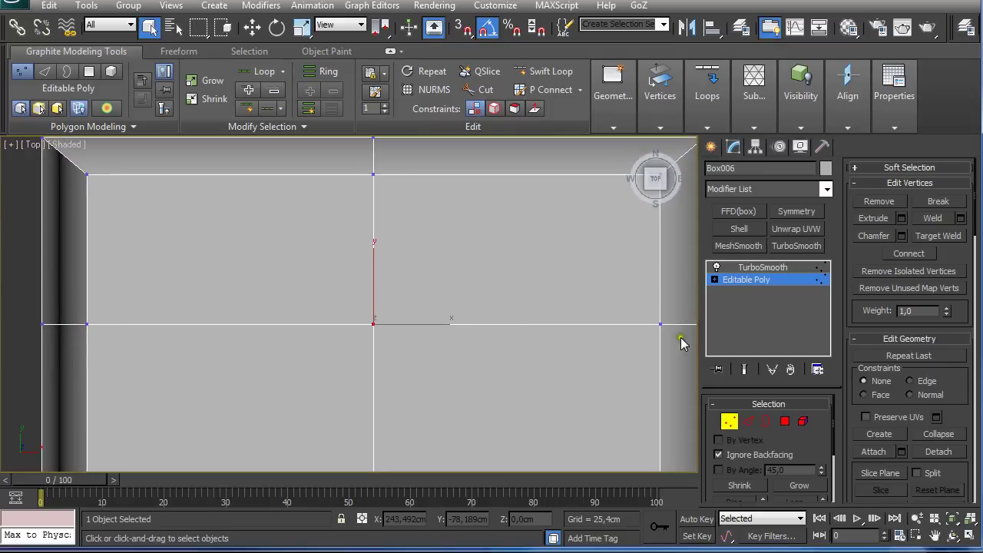
mouse_move(660, 99)
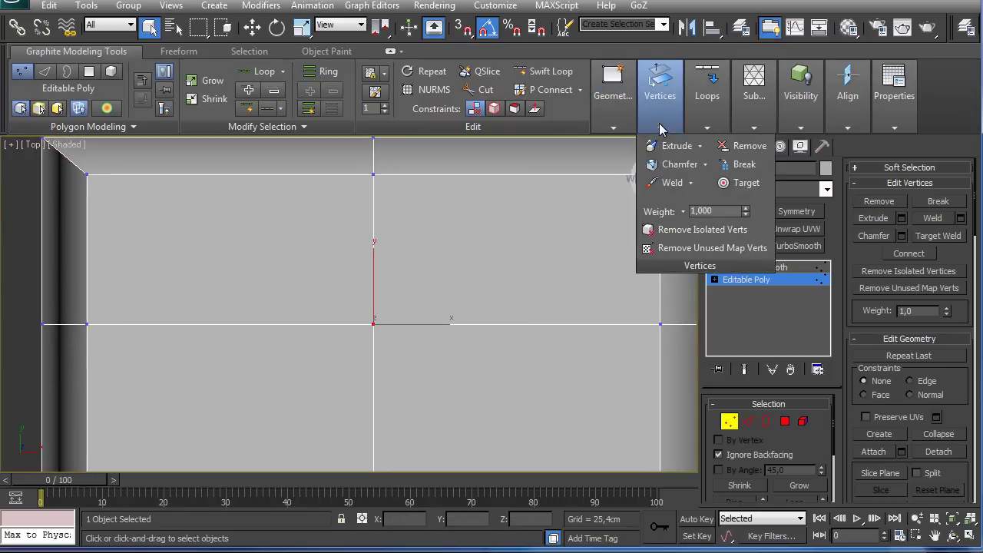
shift+click(674, 165)
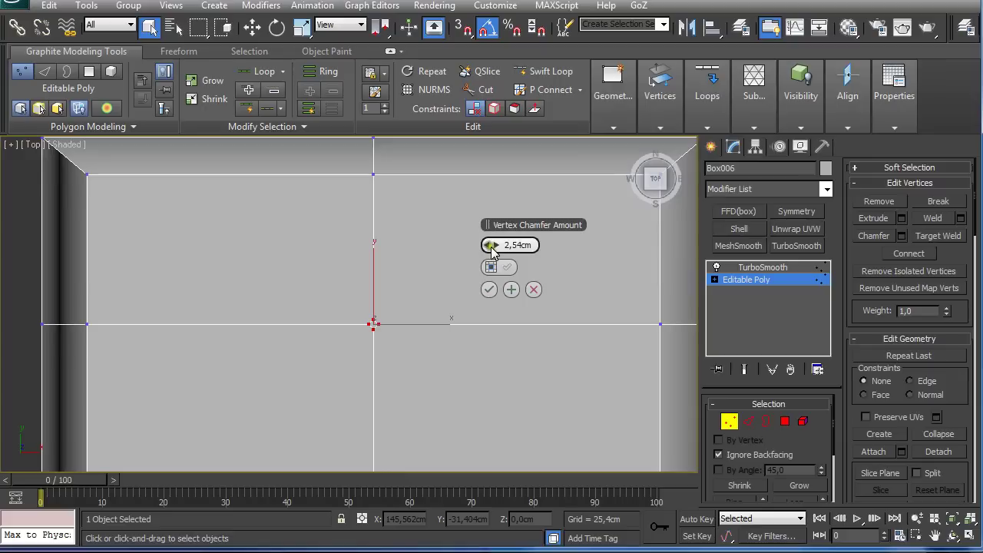
drag(496, 250, 500, 244)
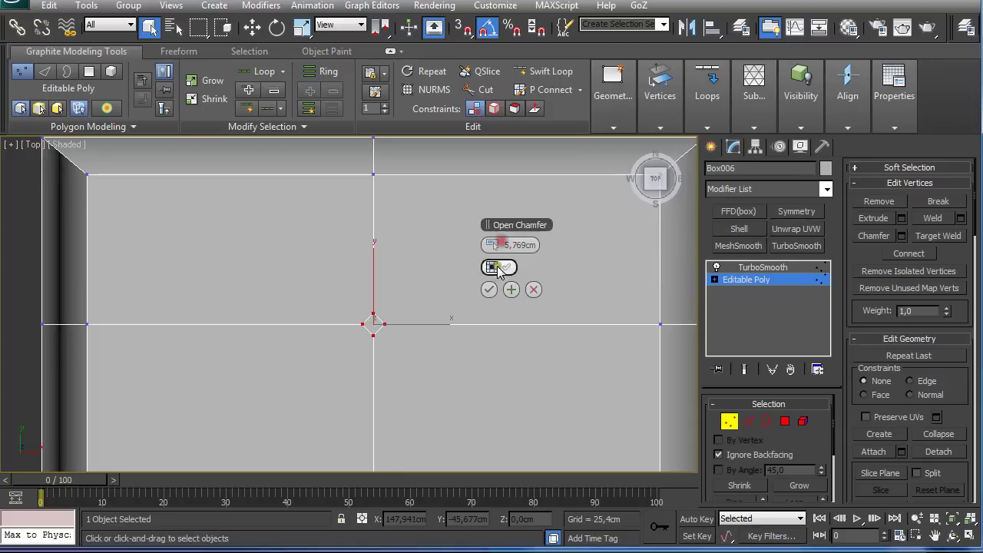
click(489, 289)
Connect the ring of short-direction edges in both halves, including the two centre edges meeting the diamond, with one lengthwise loop per half
key(2)
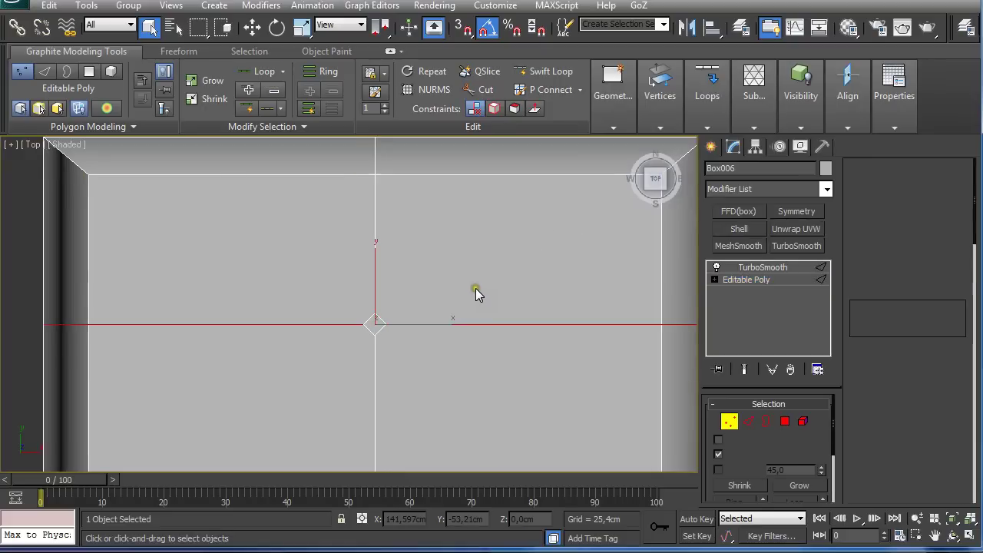
scroll(454, 319, down, 2)
click(370, 271)
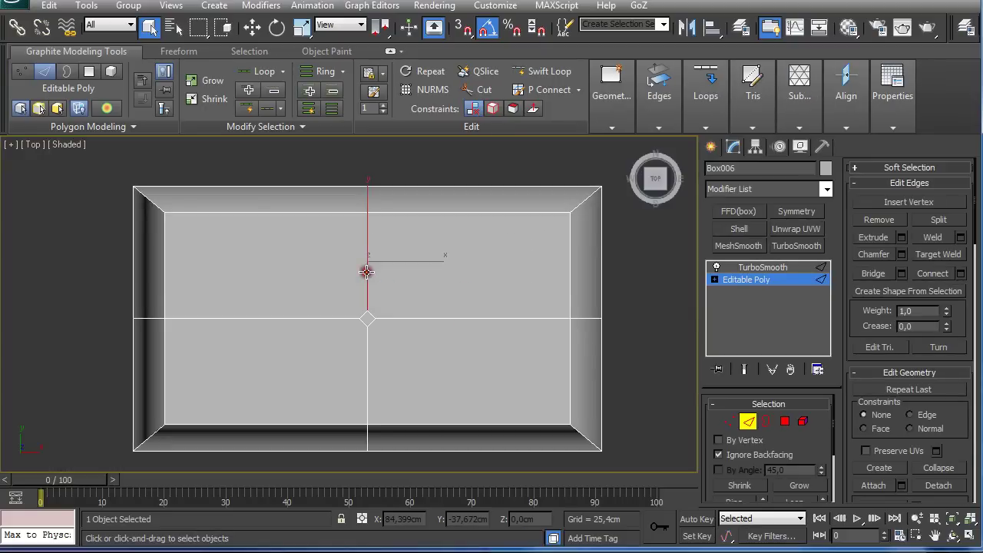
click(165, 273)
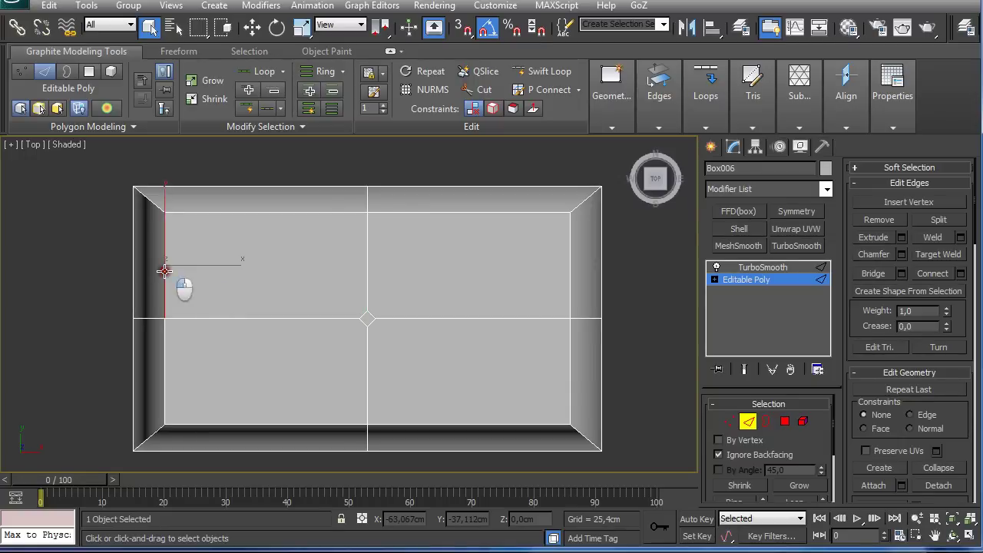
click(322, 76)
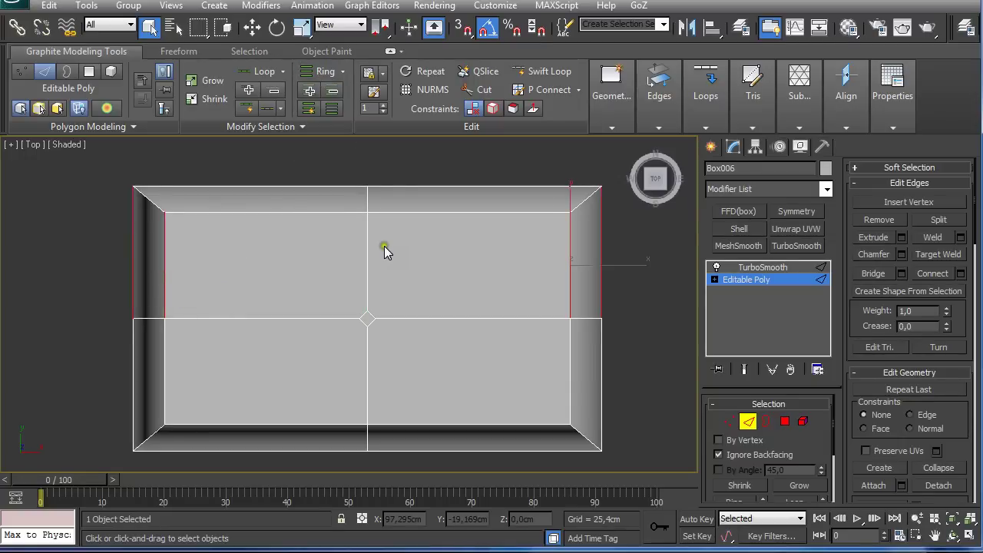
ctrl+click(368, 272)
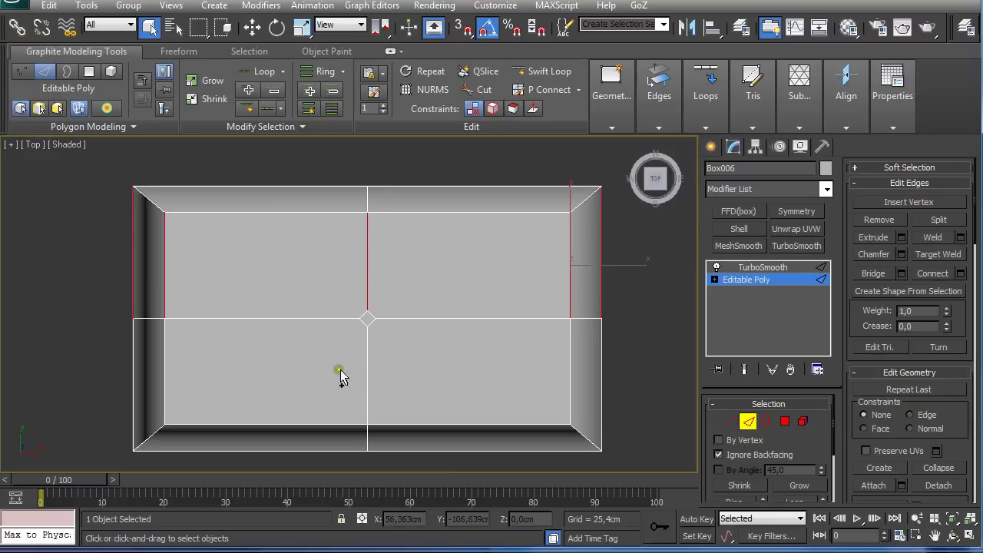
ctrl+click(164, 363)
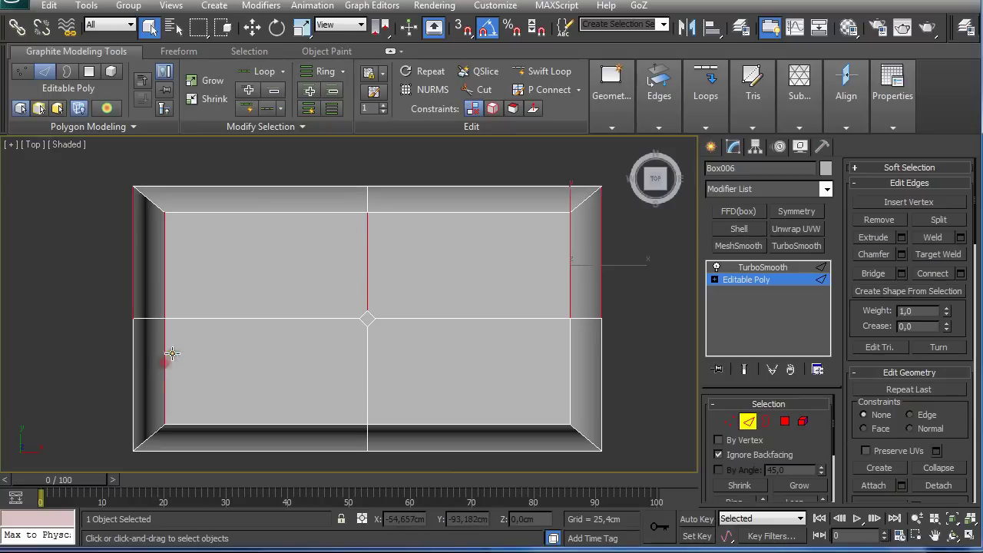
click(323, 73)
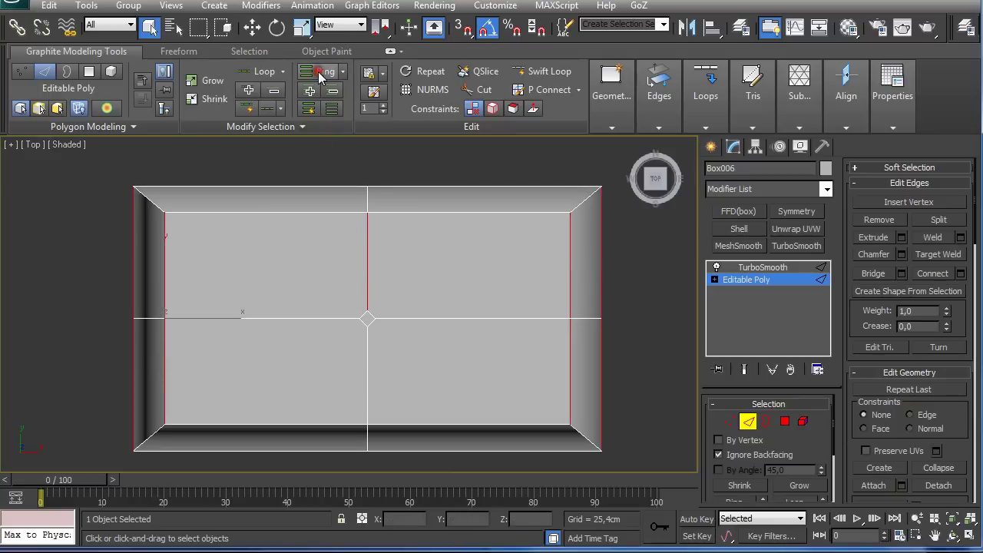
ctrl+click(368, 367)
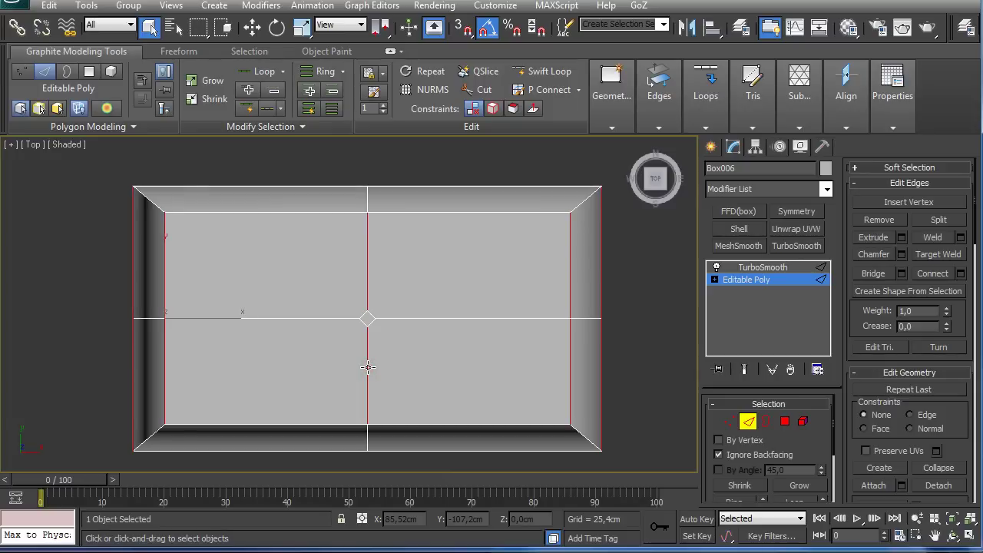
middle_drag(371, 377, 441, 514)
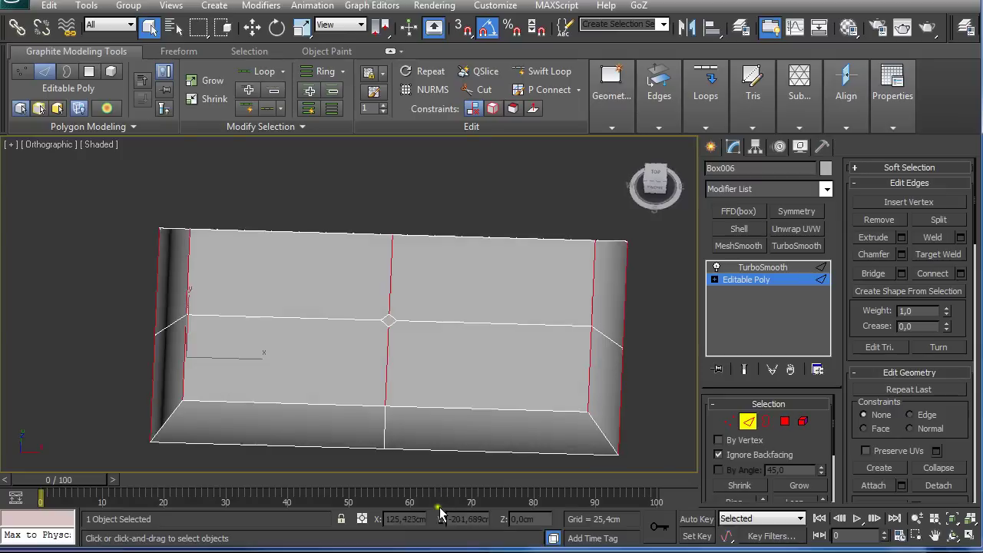
alt+middle_drag(423, 333, 431, 379)
scroll(434, 368, up, 3)
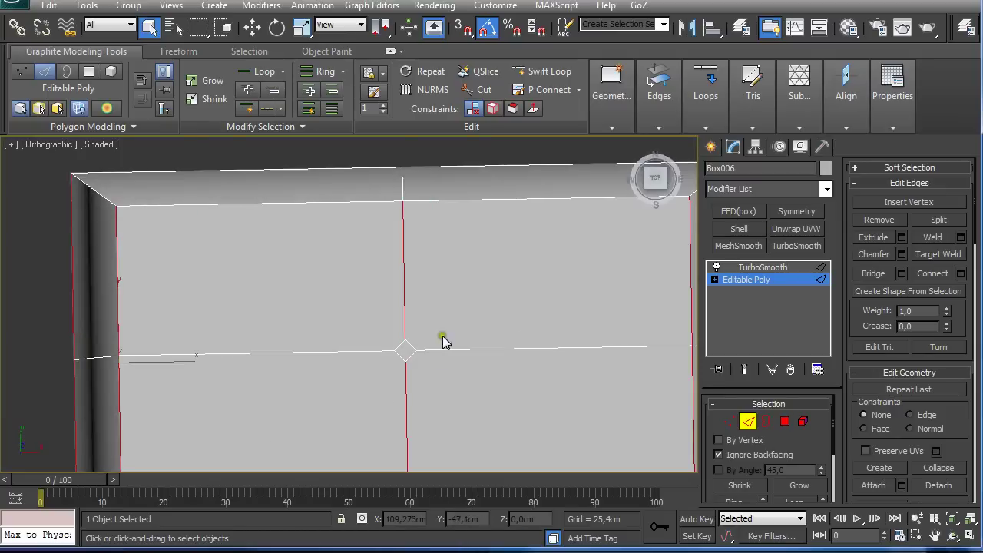
mouse_move(706, 116)
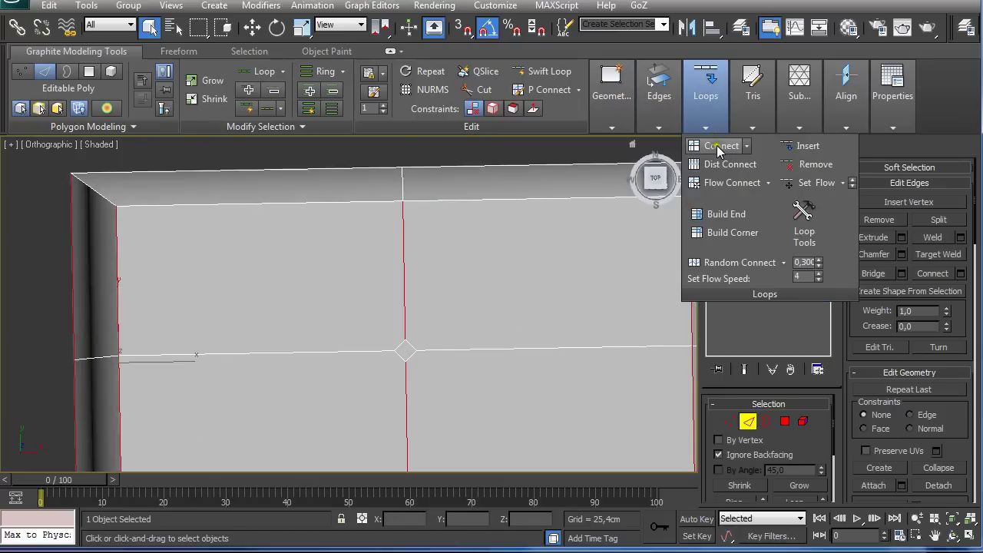
click(719, 148)
middle_drag(442, 314, 396, 259)
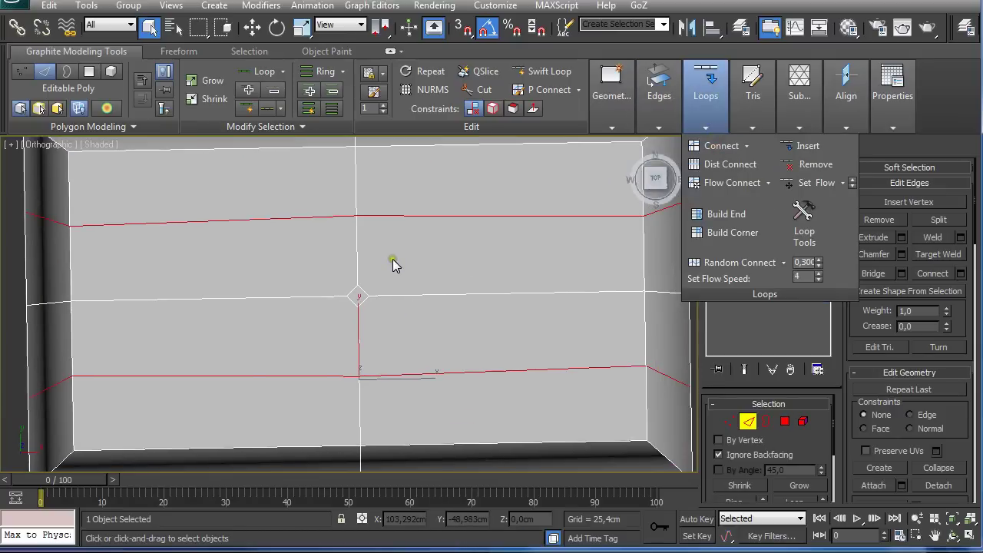
key(t)
scroll(417, 318, up, 4)
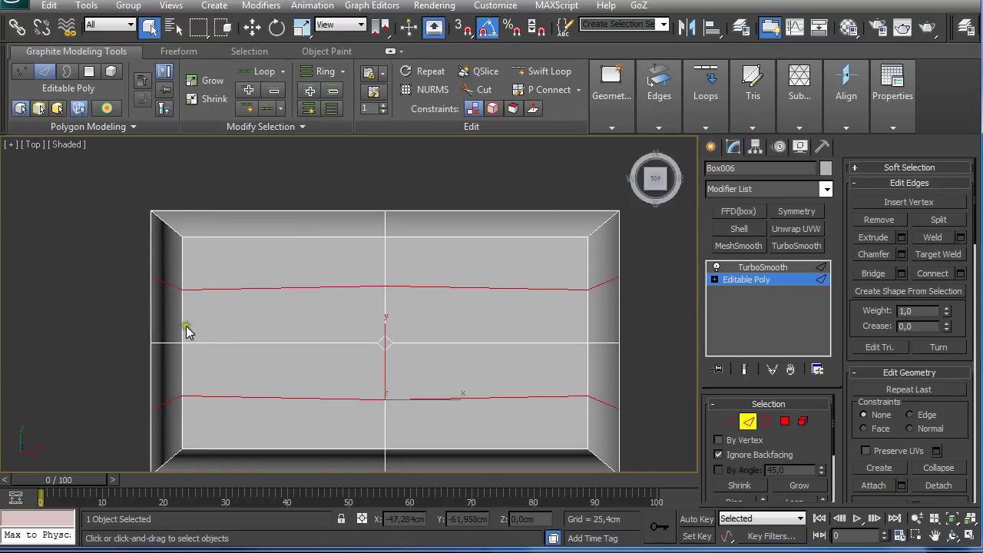
scroll(386, 291, up, 4)
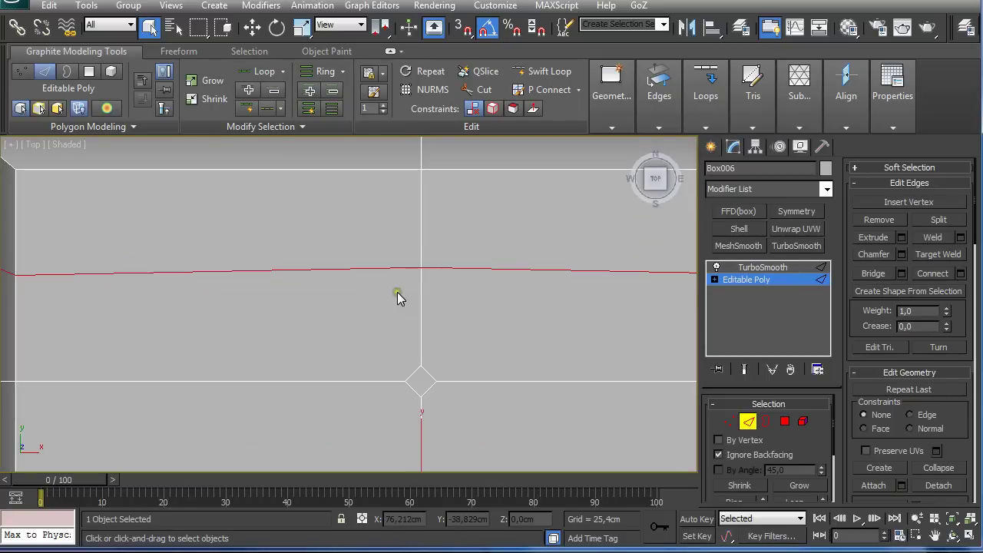
scroll(357, 286, down, 2)
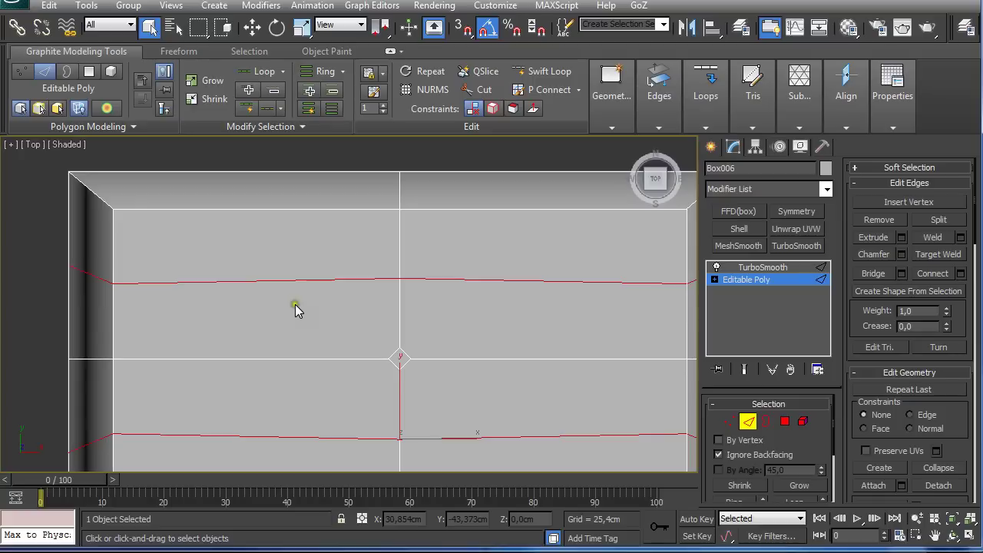
Select the polygon beside the diamond on the box's top face to examine its corners
key(5)
click(294, 304)
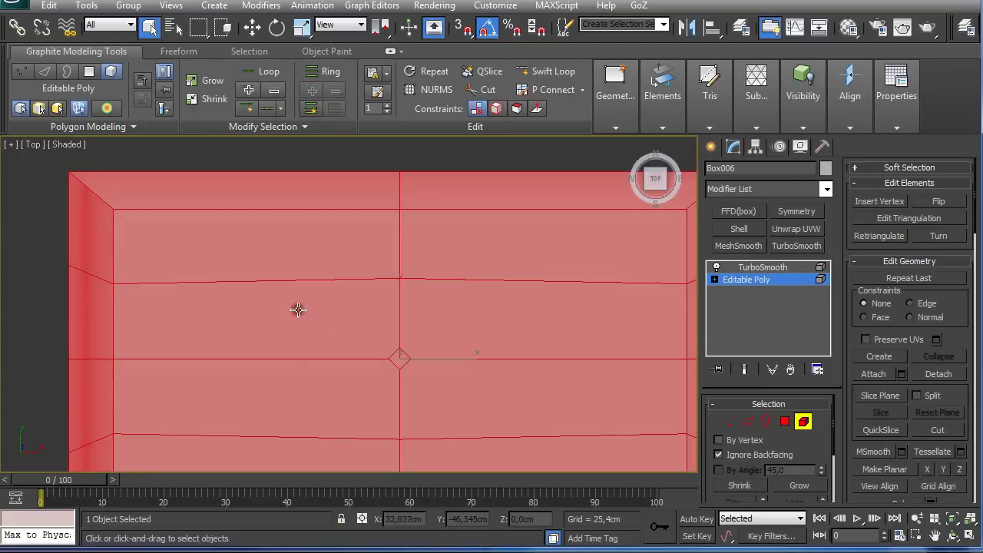
click(782, 422)
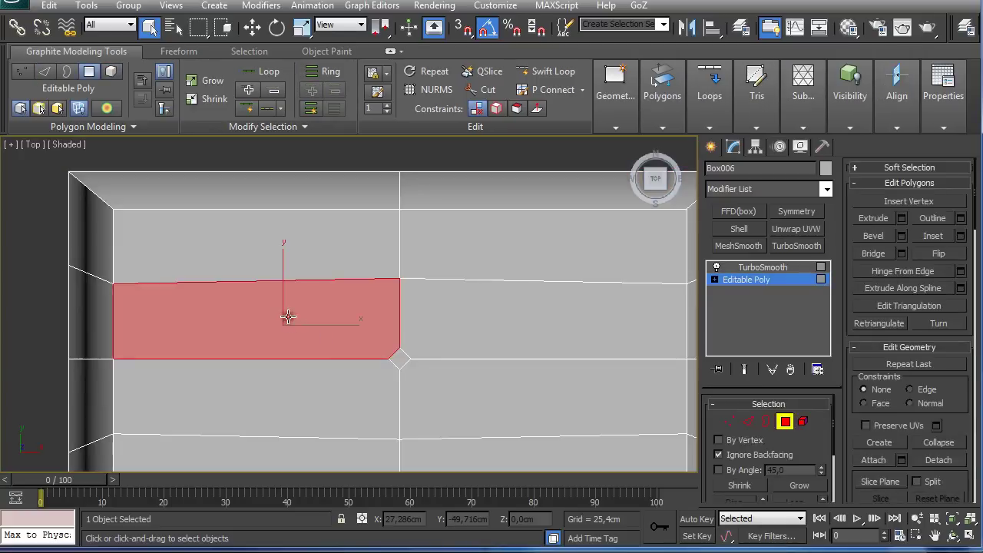
scroll(286, 317, down, 1)
scroll(306, 315, up, 1)
Target-weld the new loops' midpoint vertices above and below the diamond onto the diamond's nearest corner vertices
scroll(322, 324, up, 4)
key(1)
right_click(436, 308)
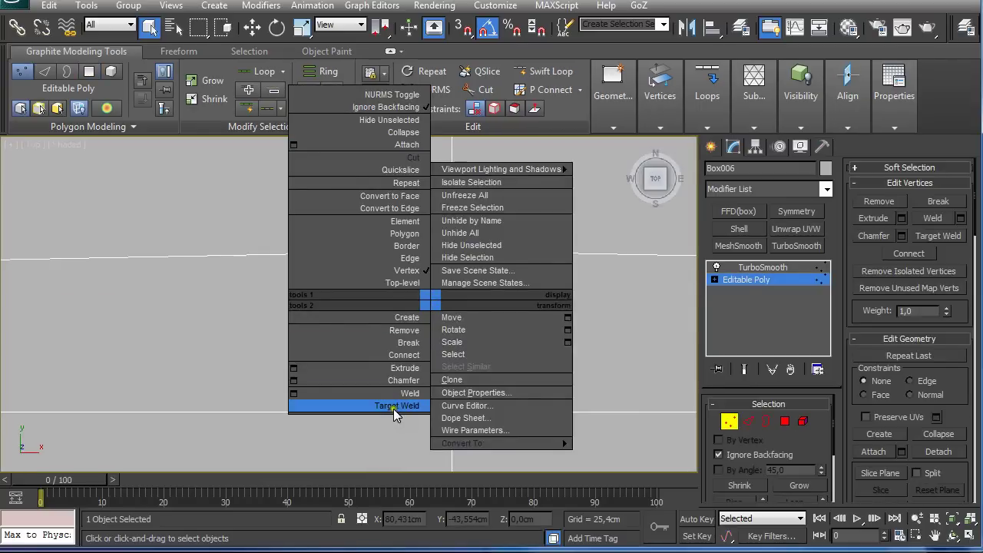
click(393, 406)
click(451, 250)
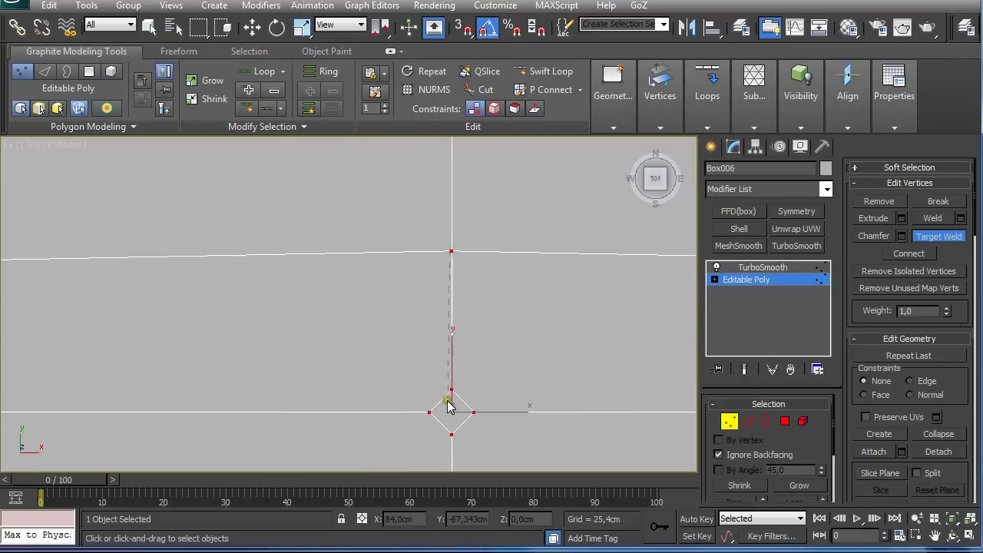
click(451, 390)
middle_drag(453, 391, 454, 326)
scroll(457, 320, down, 2)
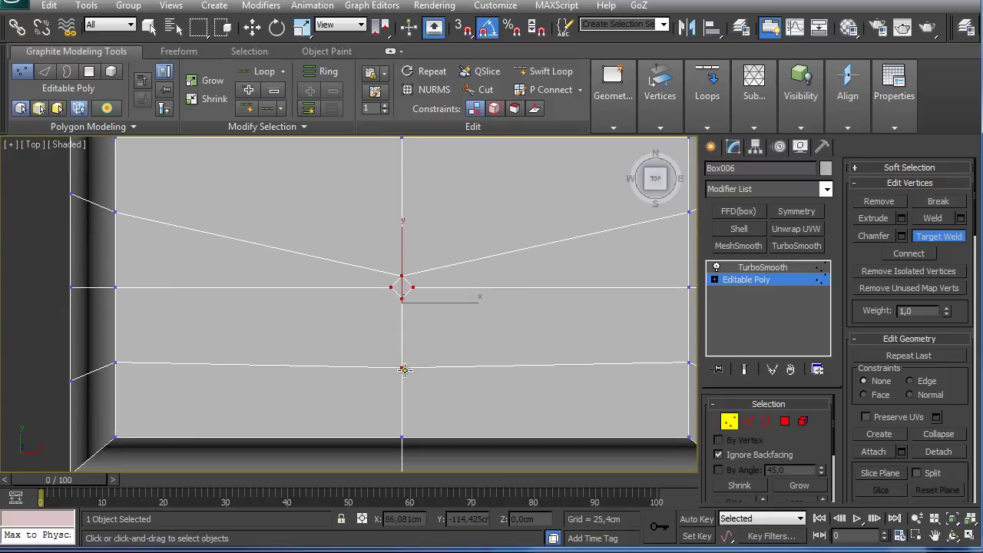
click(402, 368)
click(402, 299)
right_click(403, 309)
Connect the edge ring running through the diamond's sides and the box's short sides, and switch to vertex level
scroll(402, 309, up, 3)
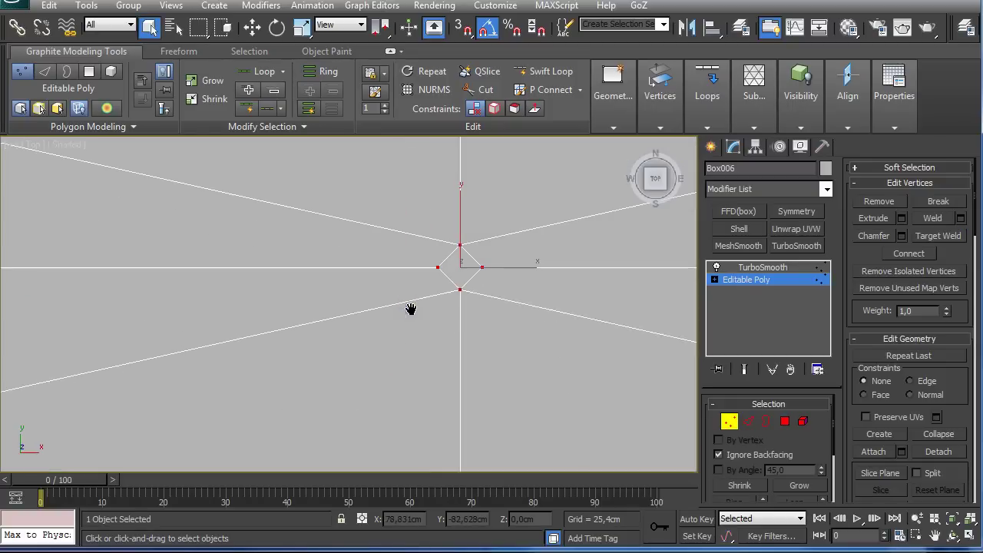
middle_drag(408, 303, 403, 332)
key(2)
click(445, 310)
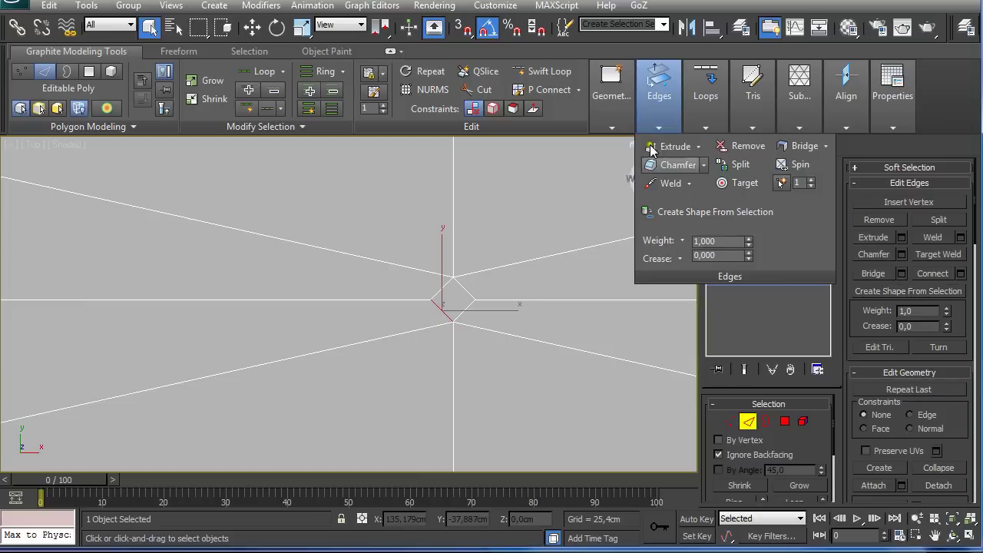
click(322, 73)
scroll(384, 292, down, 3)
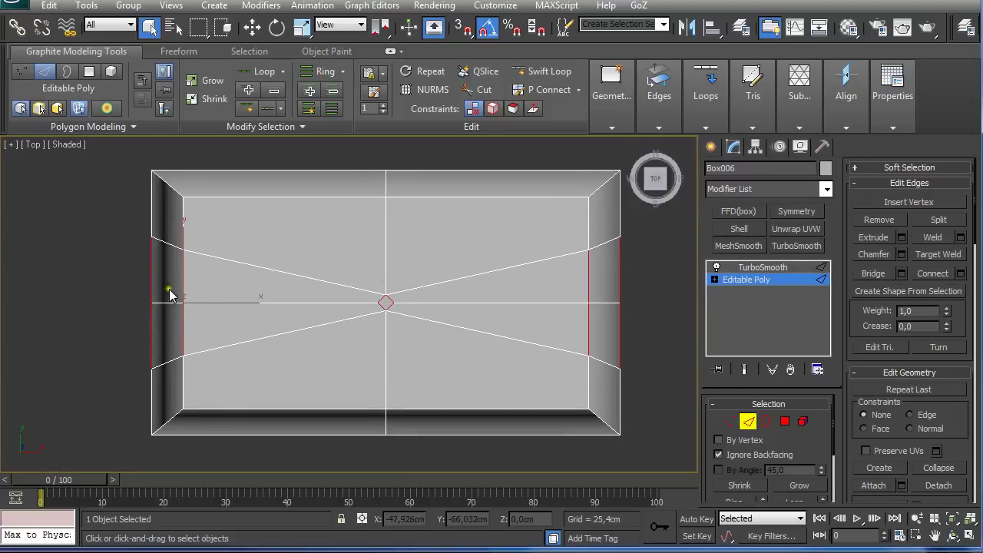
scroll(560, 300, up, 2)
mouse_move(657, 132)
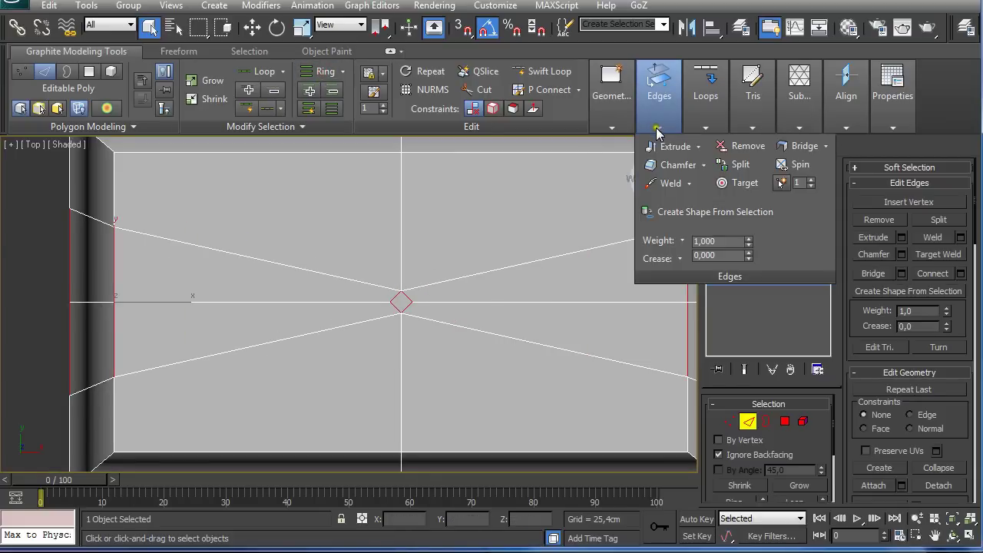
mouse_move(706, 127)
click(718, 146)
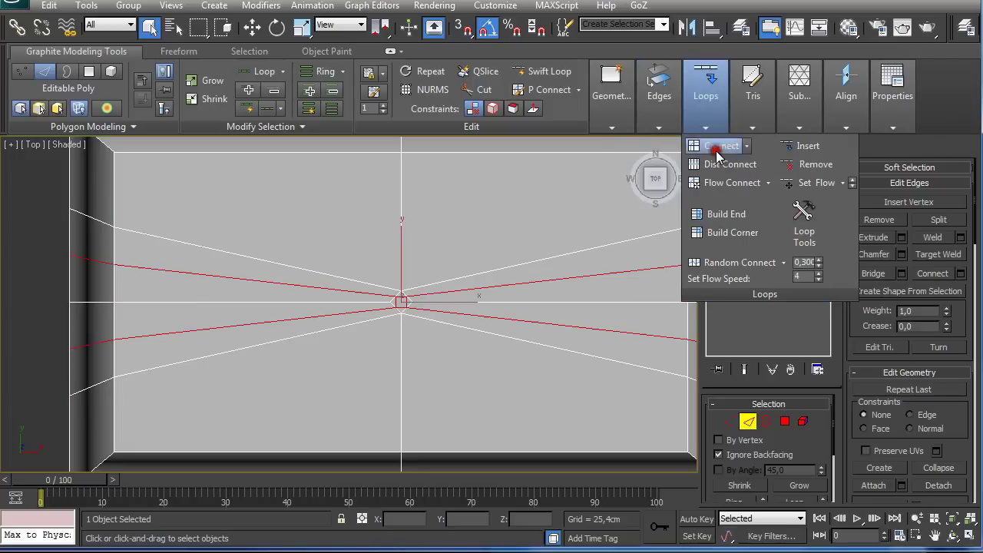
scroll(472, 319, up, 3)
middle_drag(472, 319, 431, 332)
scroll(440, 320, up, 2)
key(1)
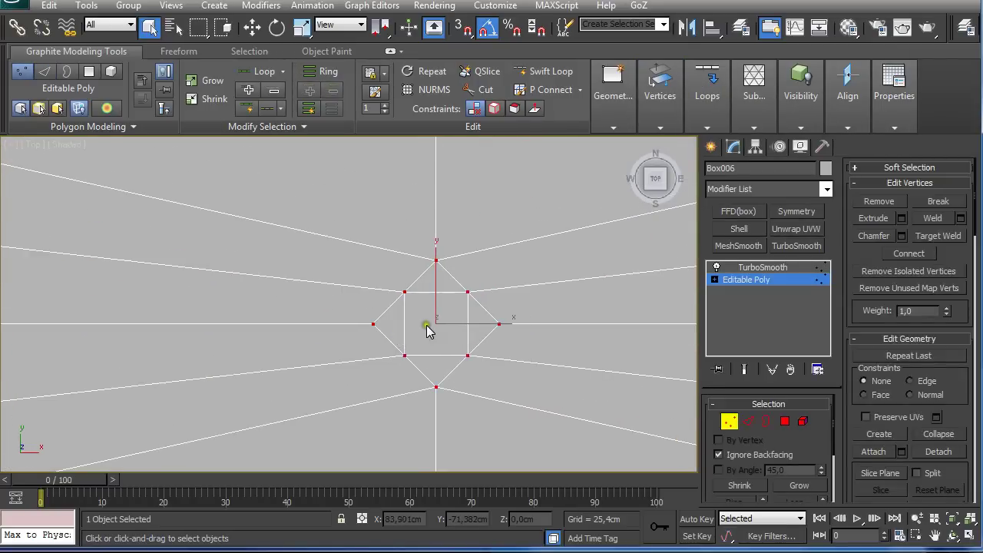
right_click(434, 325)
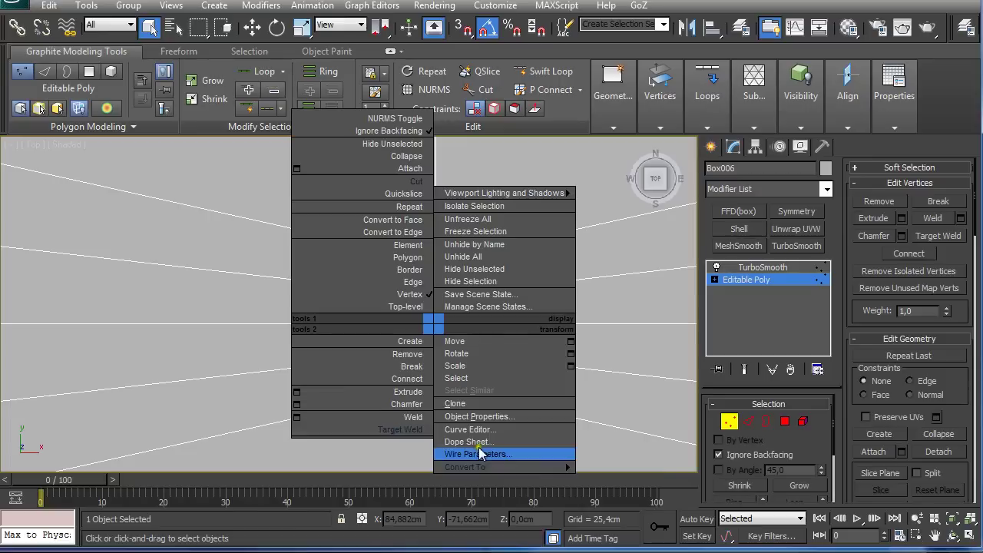
mouse_move(477, 465)
click(425, 429)
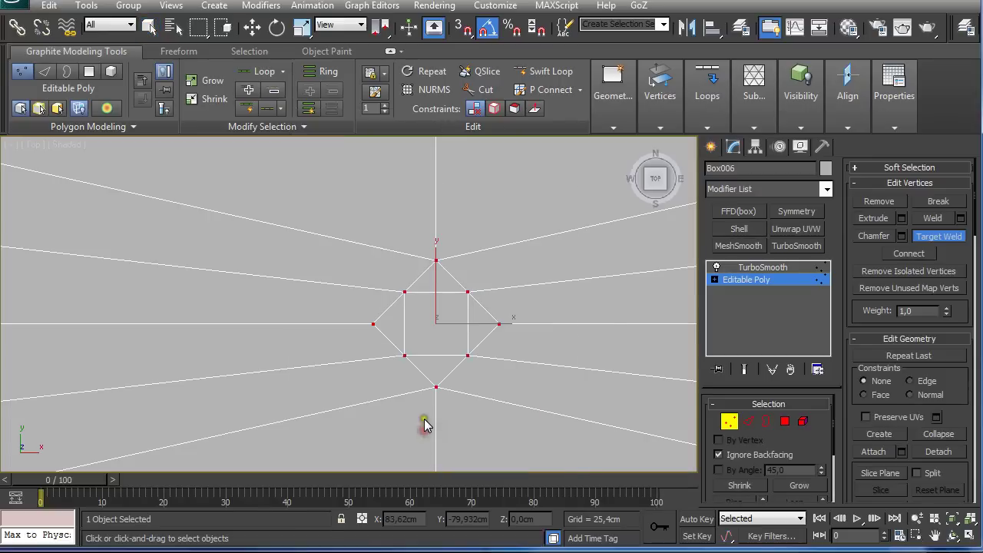
right_click(423, 325)
Cut both diagonals across the small square inside the diamond so they cross at its centre
right_click(426, 332)
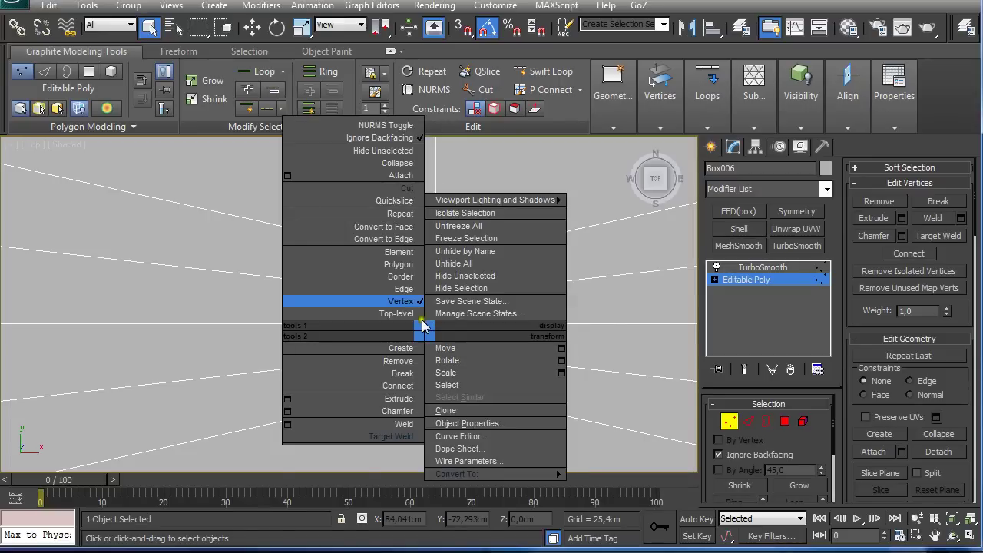
click(405, 187)
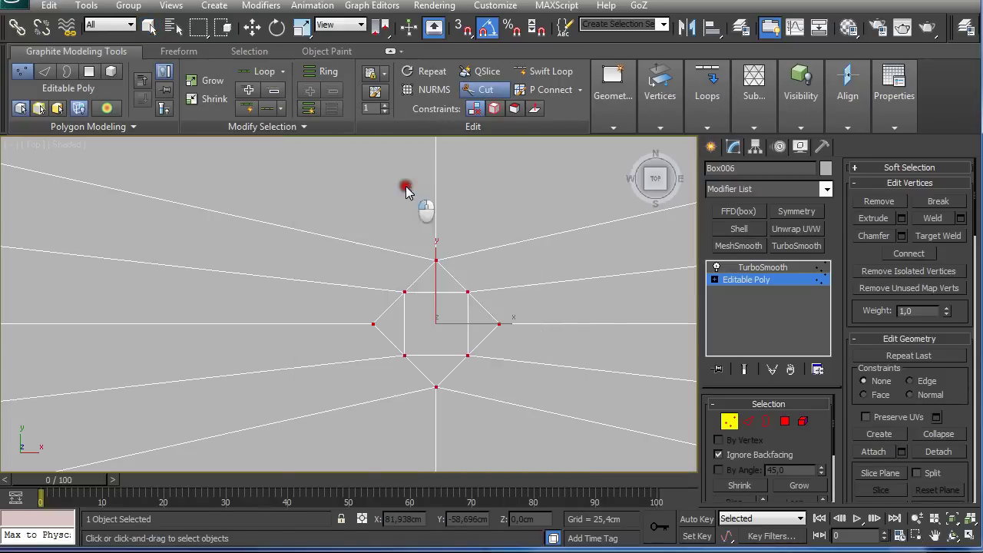
click(405, 355)
right_click(466, 292)
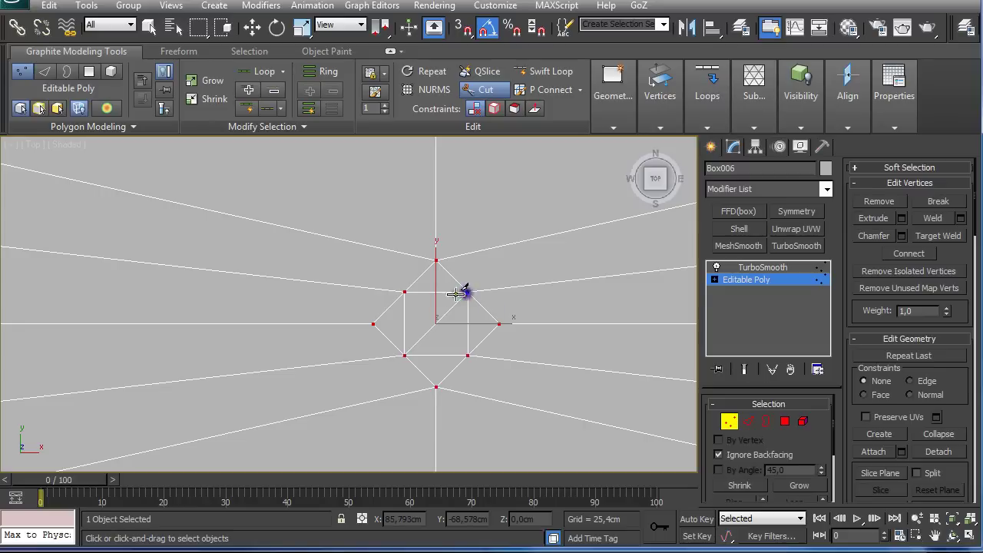
click(404, 292)
click(467, 355)
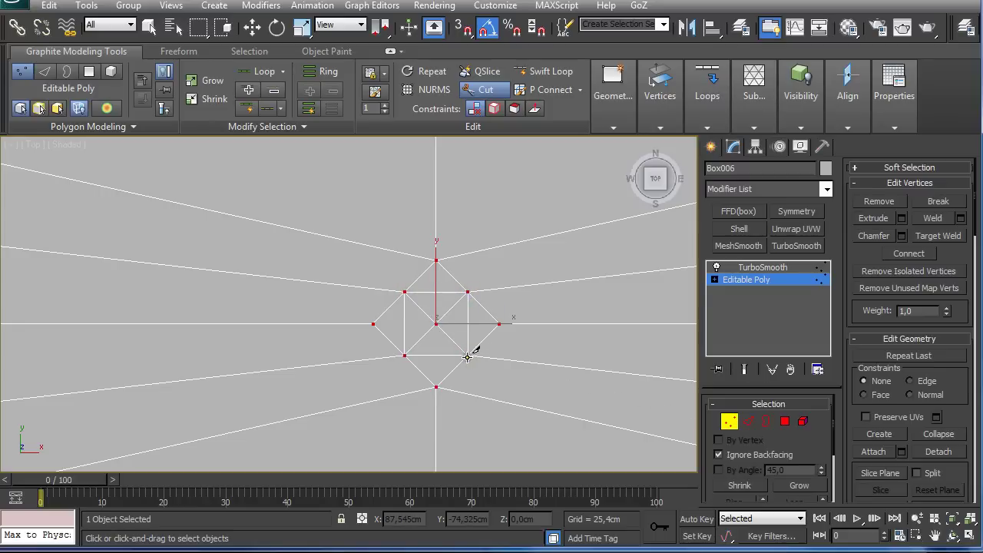
right_click(466, 355)
Remove the four edges of the small square inside the diamond, keeping the two diagonal cuts
key(2)
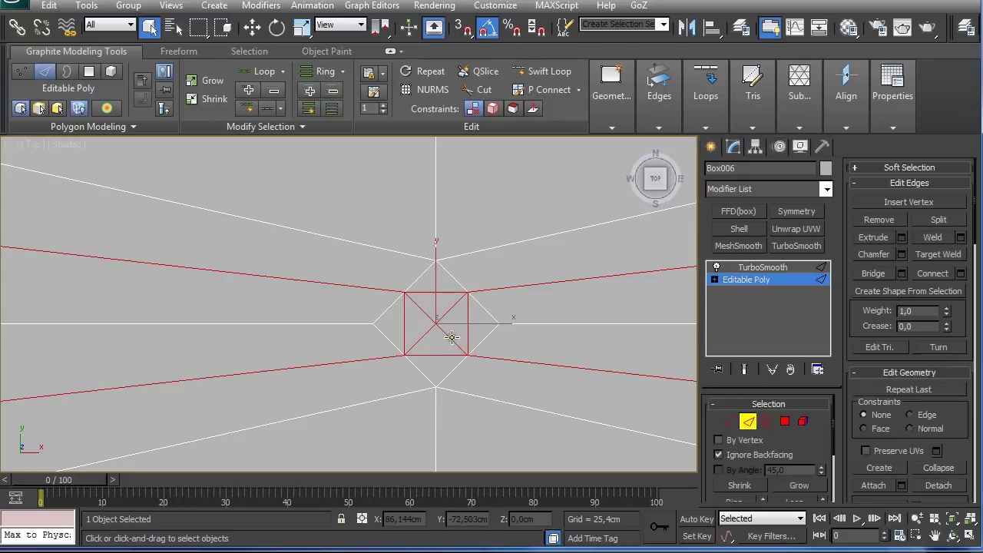
click(463, 350)
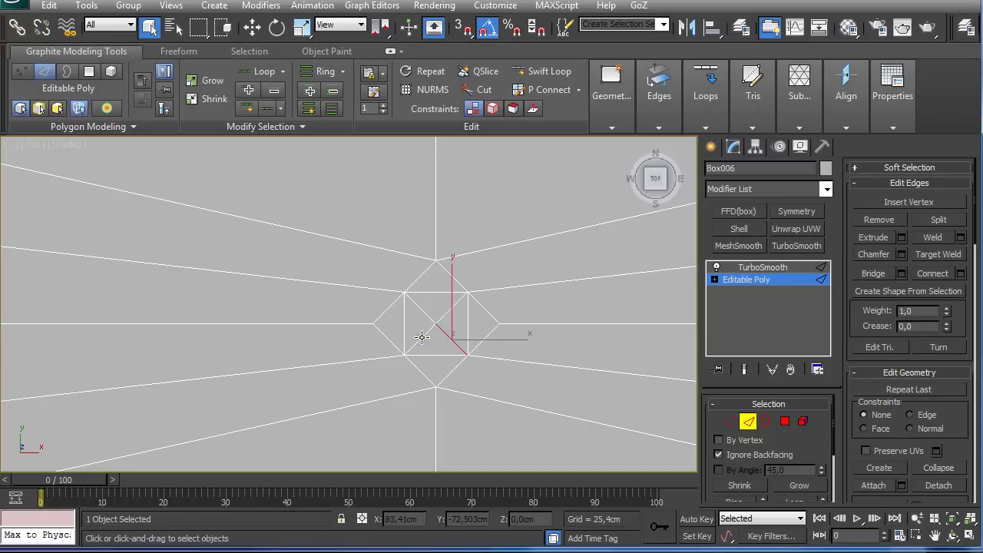
click(406, 330)
ctrl+click(436, 294)
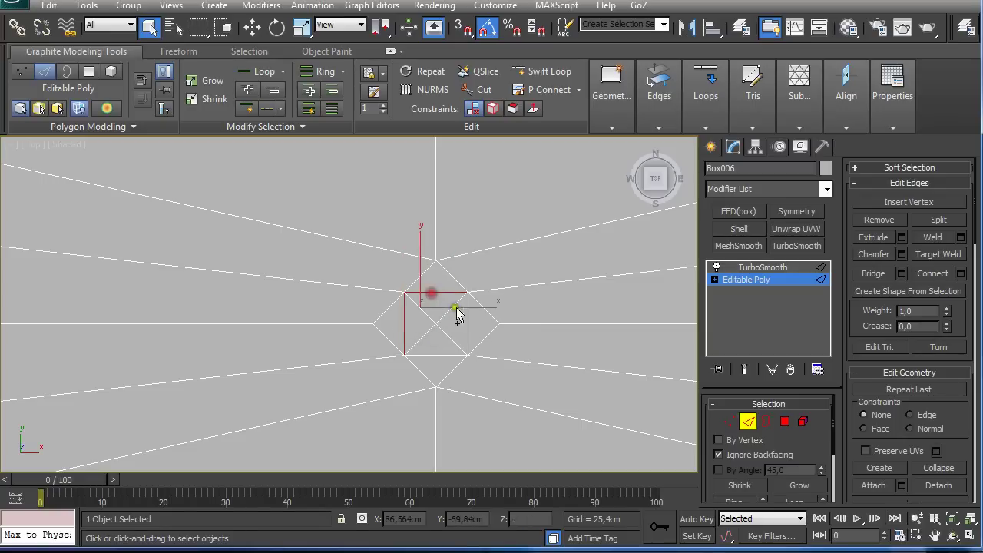
ctrl+click(466, 319)
ctrl+click(436, 354)
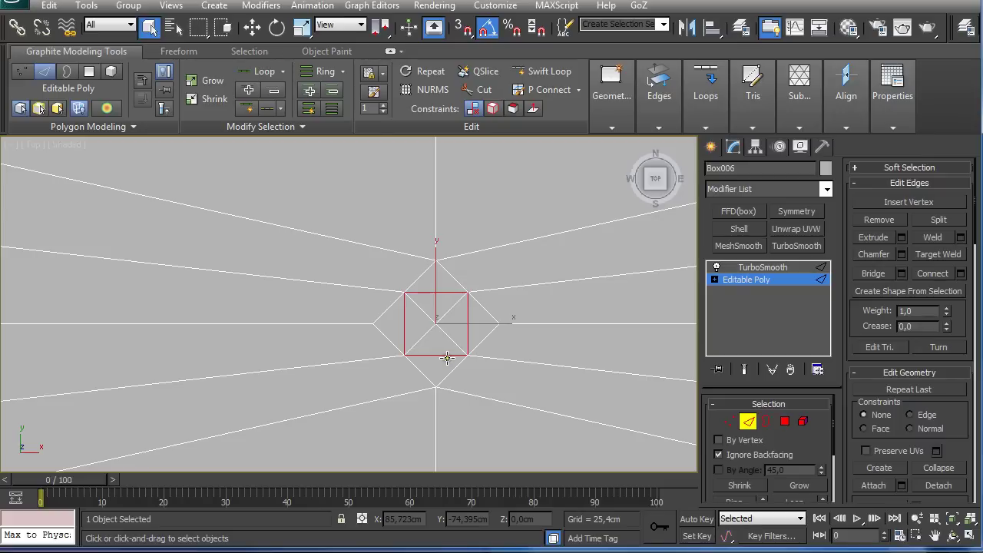
key(BackSpace)
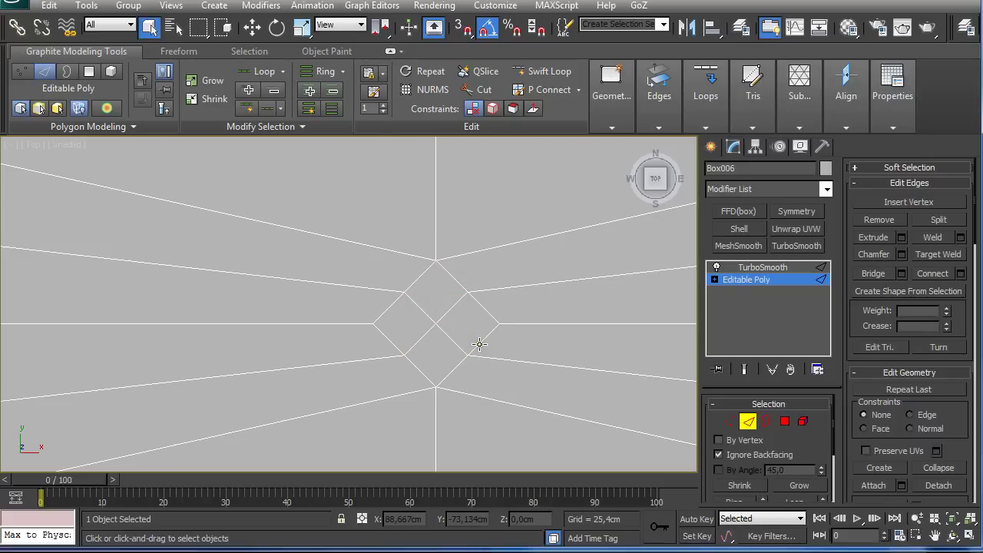
Bevel the four polygons inside the diamond inward with a height of -4.458 cm and an outline of -2.54 cm
alt+middle_drag(479, 345, 472, 310)
key(t)
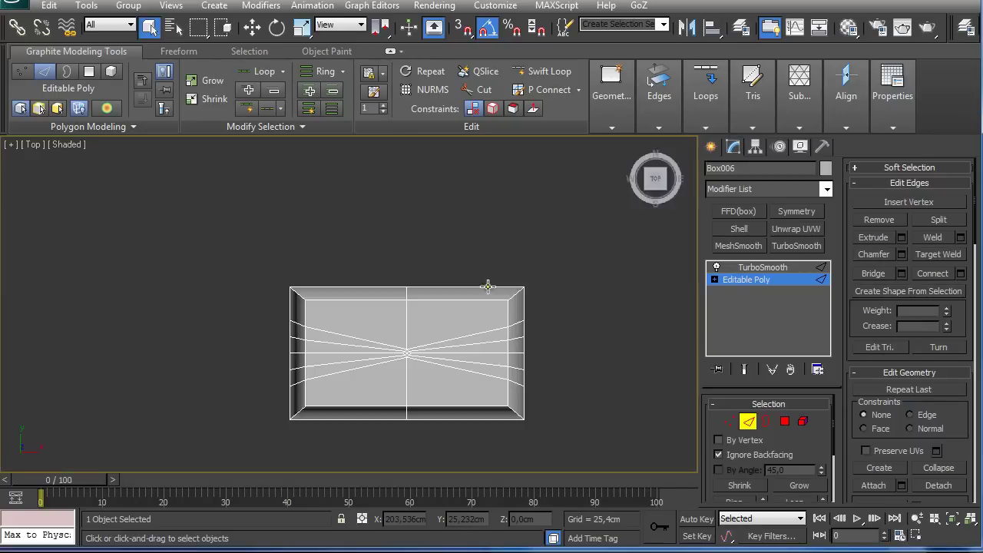
scroll(449, 391, up, 4)
middle_drag(476, 392, 404, 299)
scroll(441, 333, up, 5)
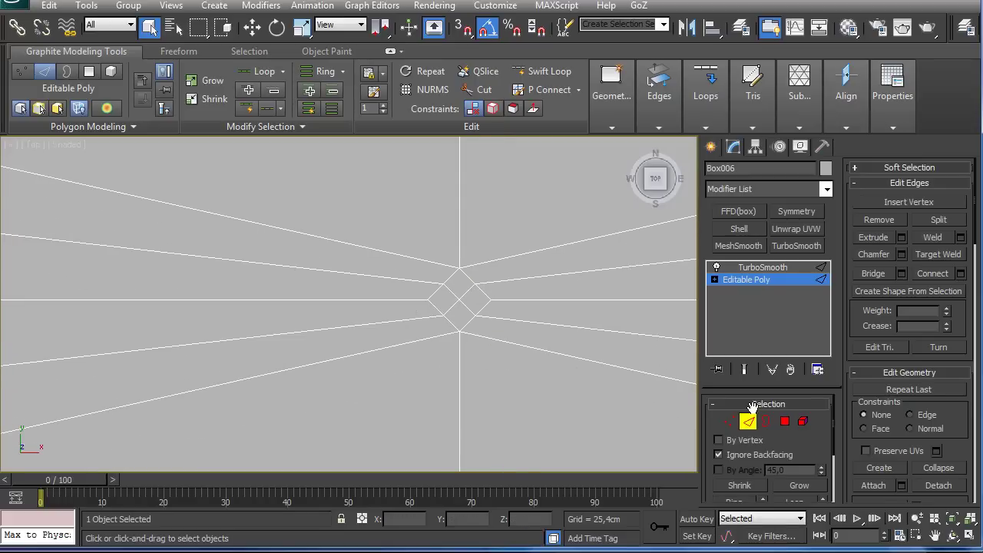
click(785, 421)
click(453, 287)
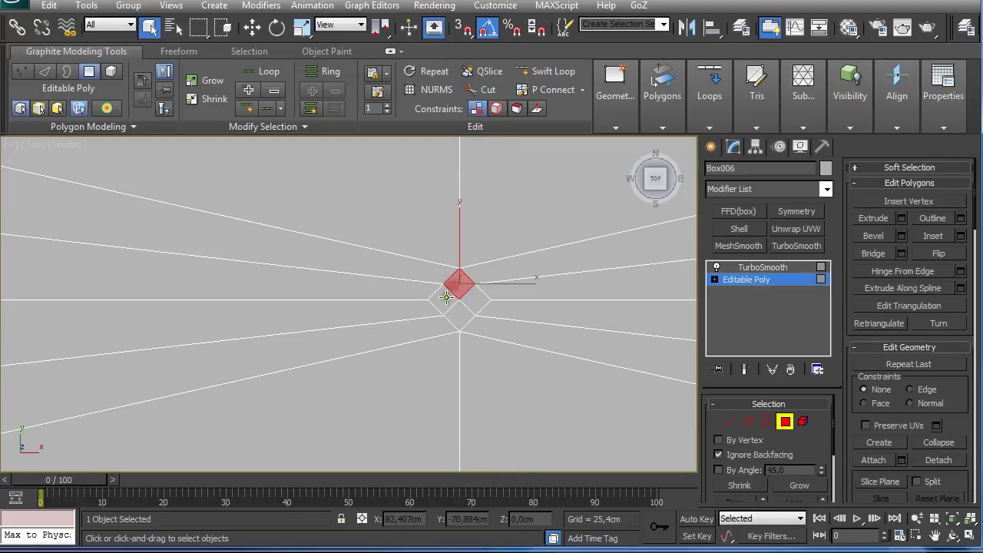
ctrl+click(447, 297)
ctrl+click(456, 312)
ctrl+click(474, 304)
alt+middle_drag(485, 320, 480, 227)
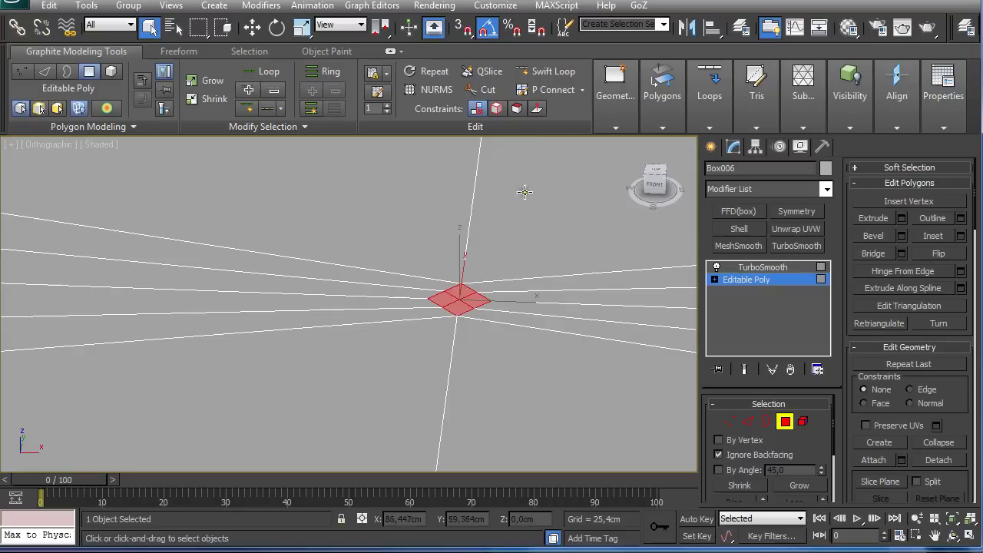
click(663, 128)
click(672, 165)
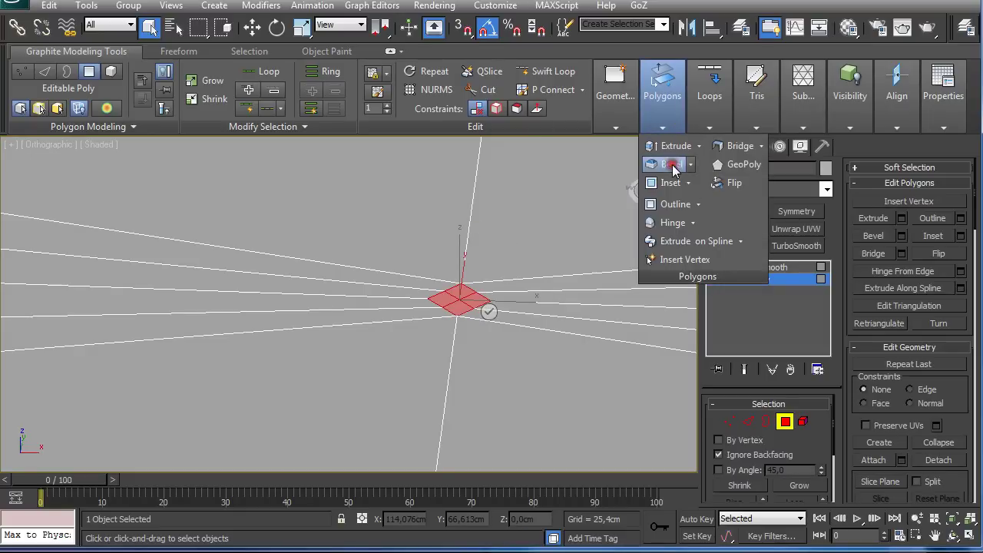
drag(495, 269, 328, 200)
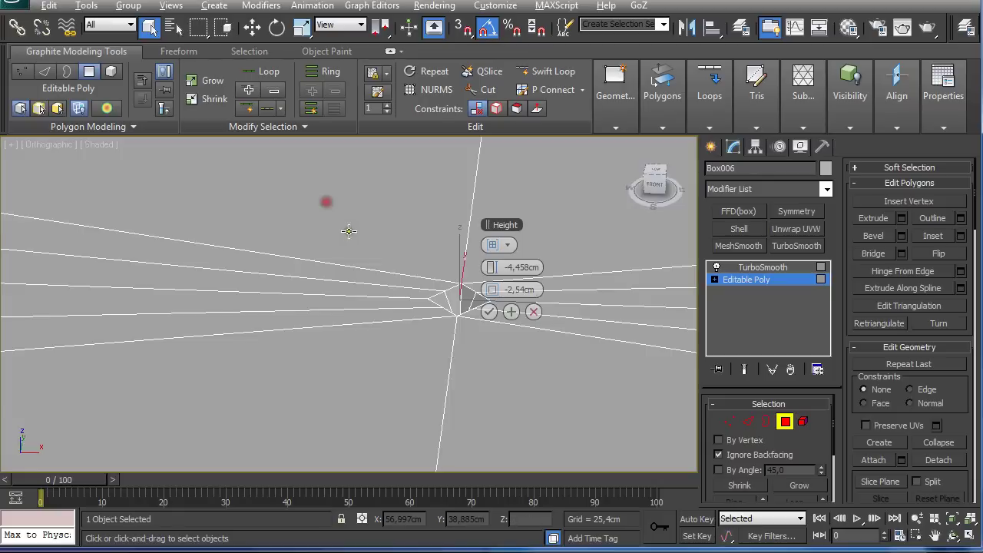
key(t)
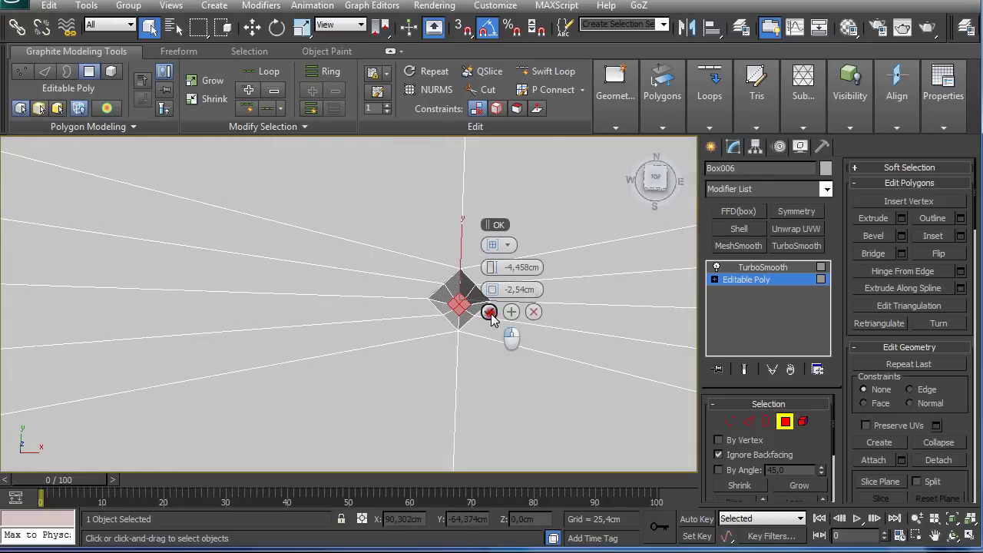
click(489, 311)
Leave polygon level and show the TurboSmooth end result on the cushion
click(784, 423)
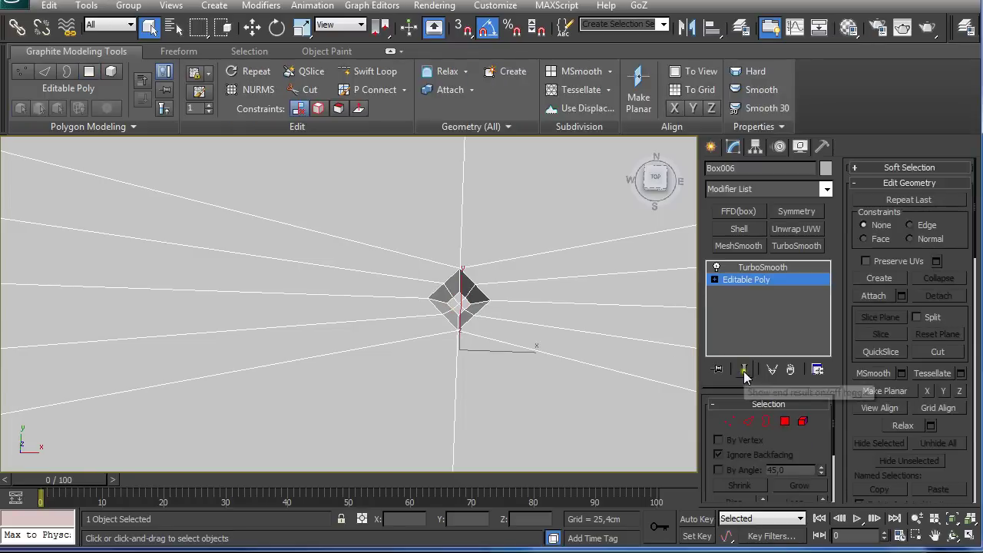
click(745, 372)
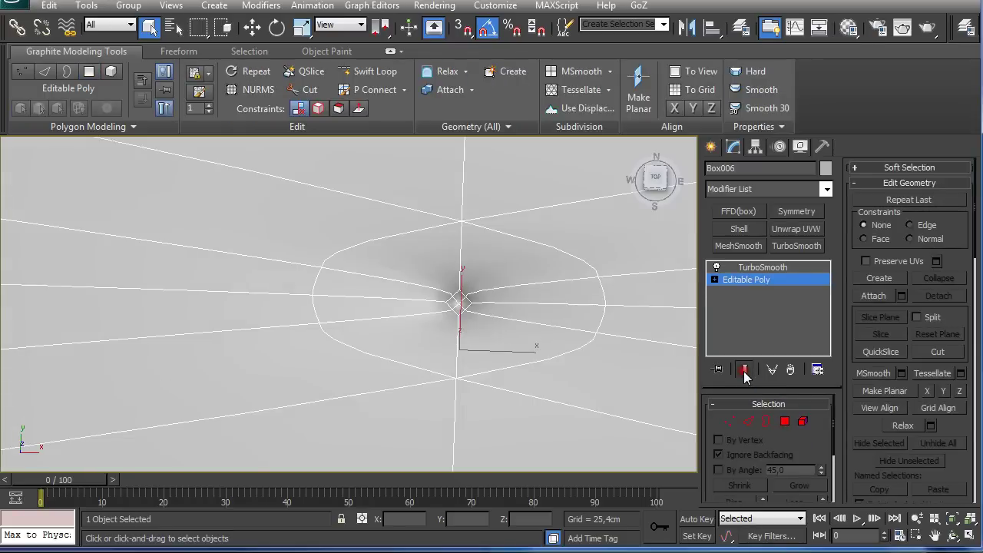
scroll(597, 312, down, 8)
Examine the smoothed cushion and its centre dimple without the wireframe from several distances and angles, then reselect the cushion
click(536, 328)
scroll(538, 331, up, 5)
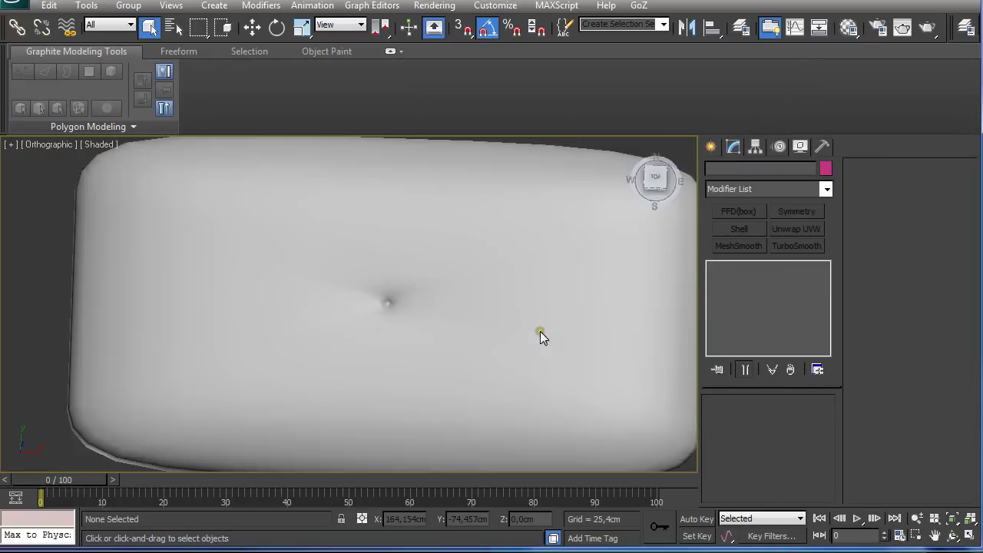
scroll(492, 316, up, 4)
alt+middle_drag(405, 305, 408, 354)
scroll(419, 238, up, 4)
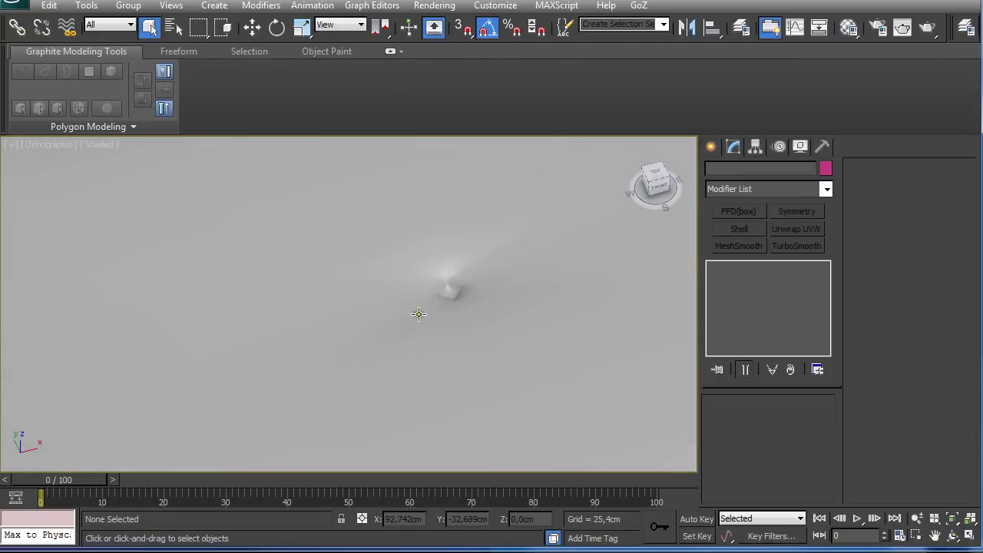
scroll(417, 314, down, 4)
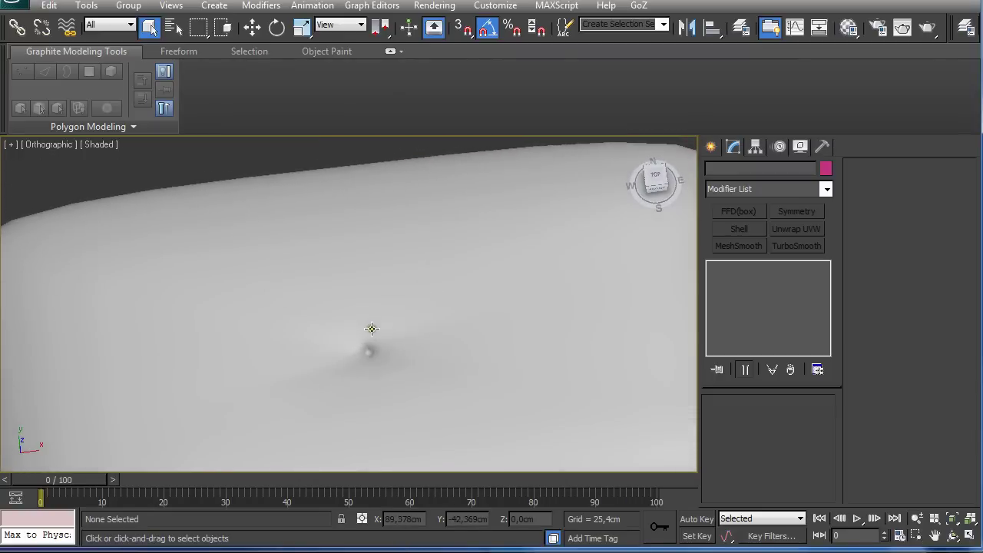
scroll(375, 338, down, 5)
click(530, 304)
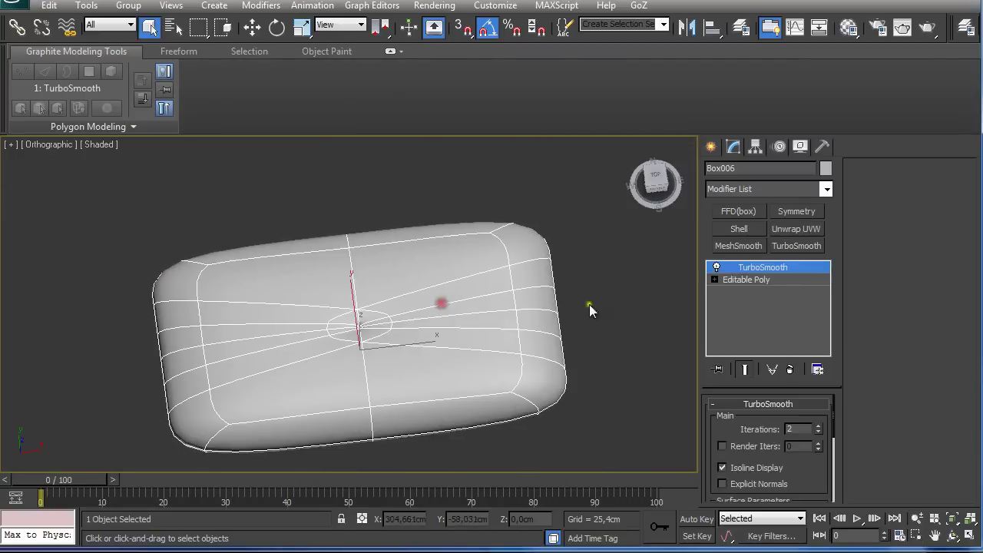
Return to the Editable Poly level of the cushion and turn off the TurboSmooth end result
click(724, 280)
click(743, 371)
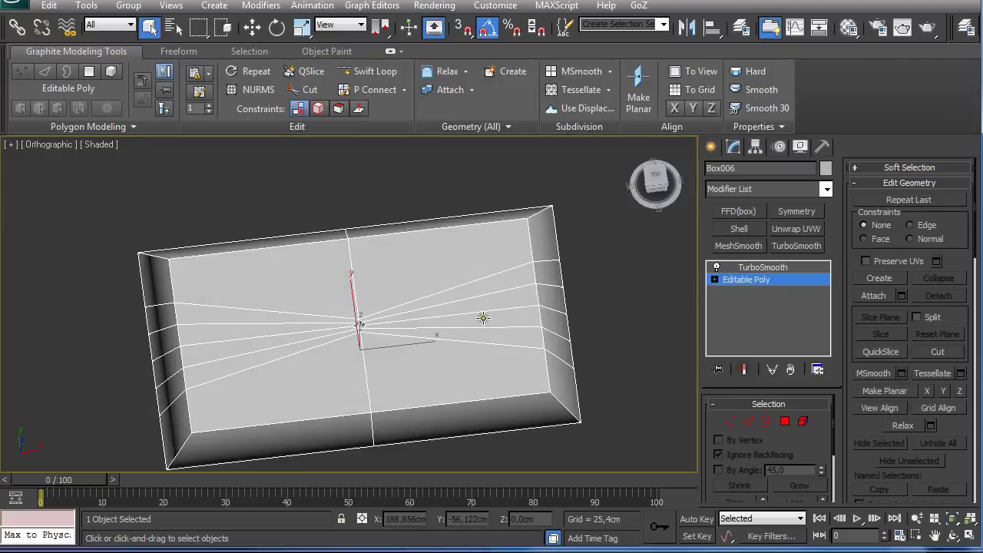
alt+middle_drag(483, 318, 466, 345)
scroll(466, 345, up, 3)
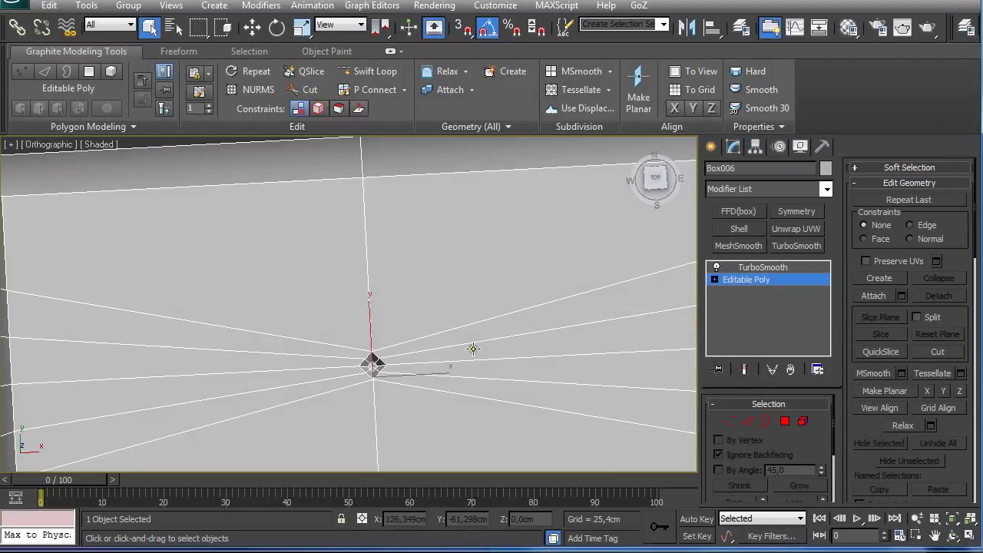
Connect the ring of lengthwise edges on the cushion's right half with 1 segment, 0 pinch and a slide of 64
key(2)
click(454, 330)
shift+click(456, 344)
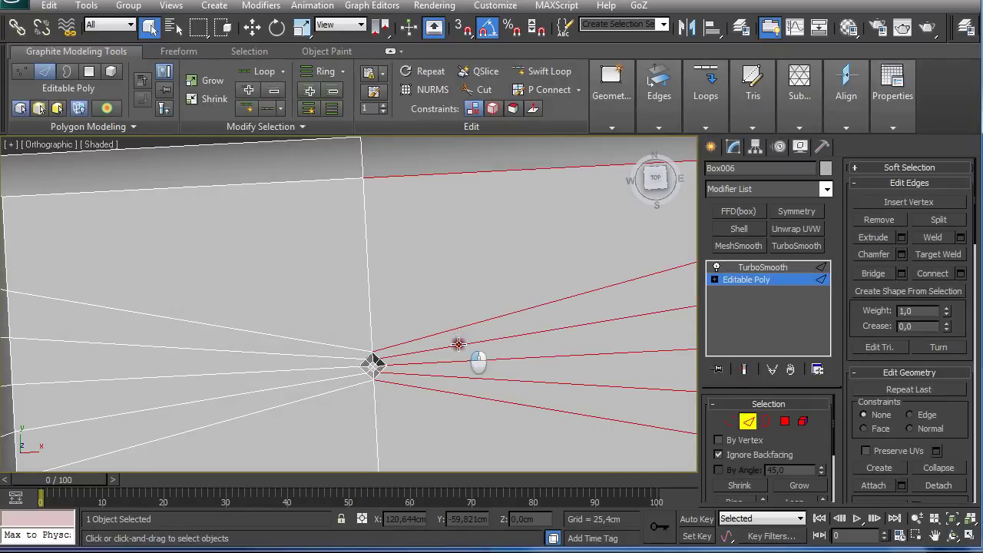
scroll(459, 345, down, 3)
alt+middle_drag(459, 345, 460, 343)
scroll(455, 338, down, 2)
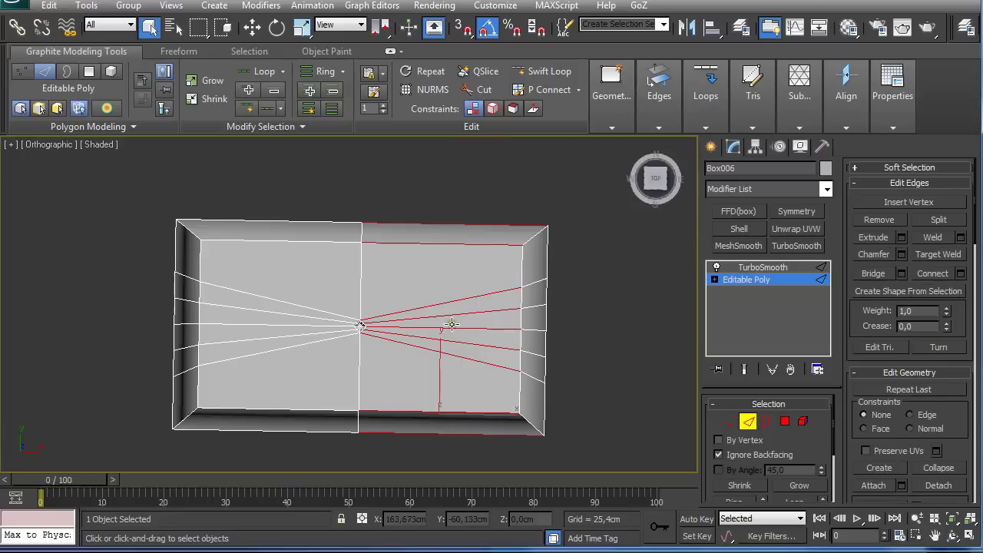
click(435, 316)
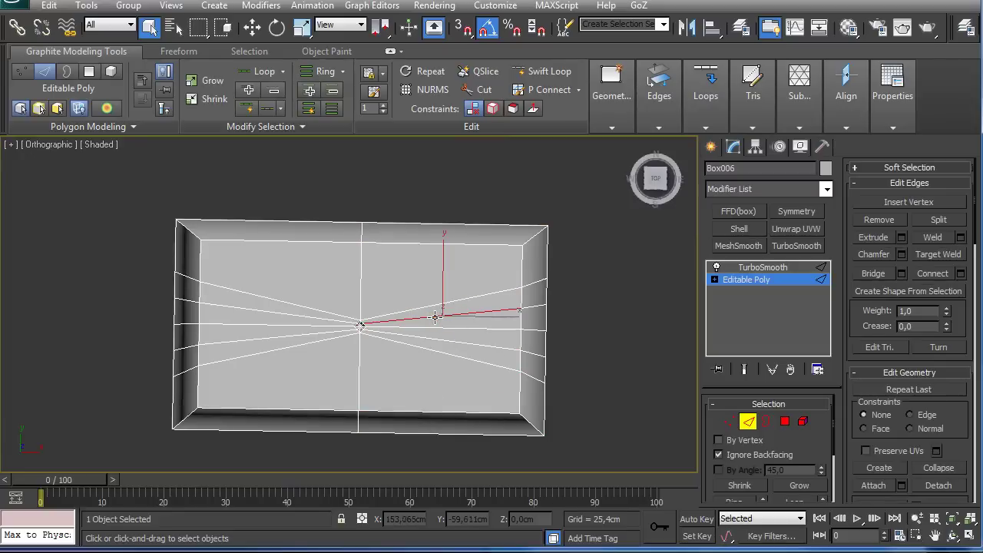
key(alt+r)
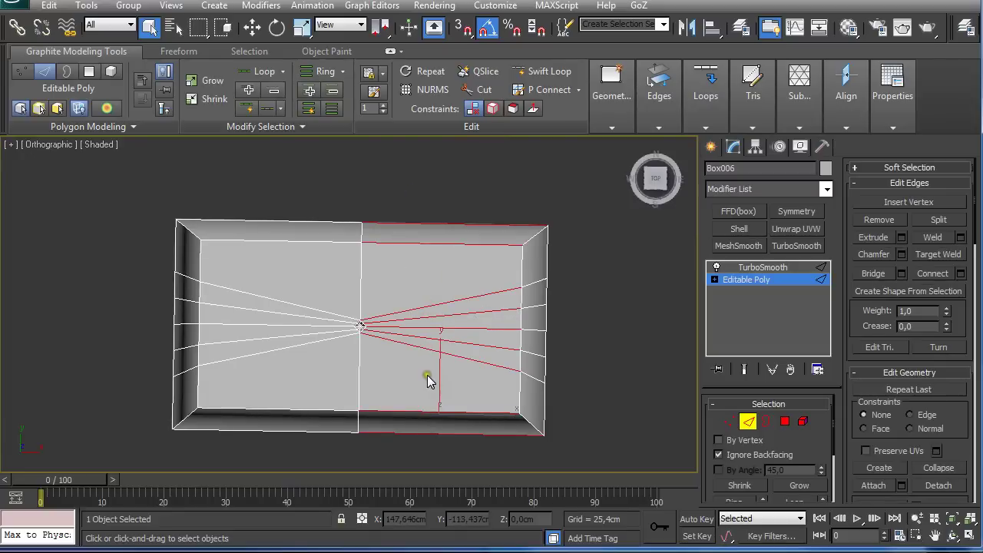
middle_drag(428, 376, 432, 369)
mouse_move(711, 126)
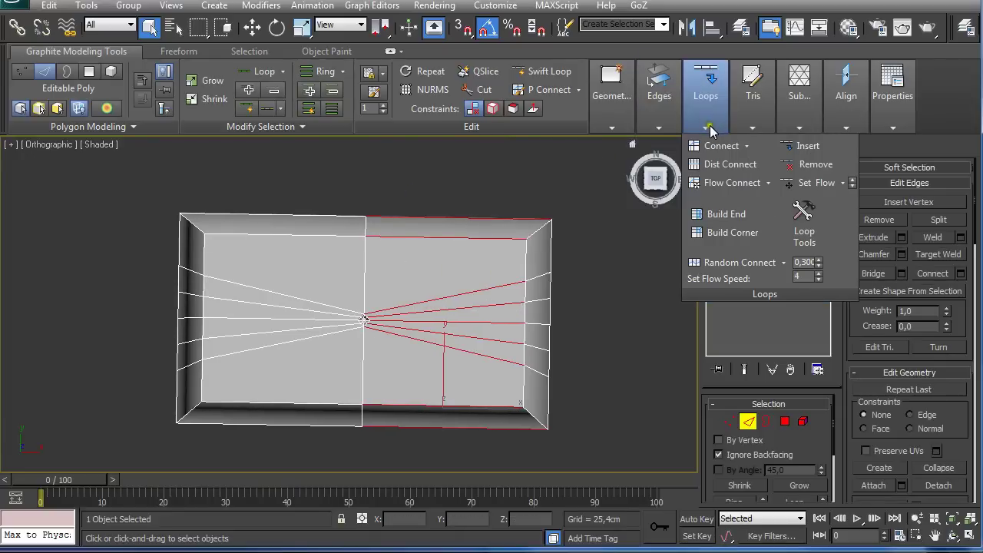
click(722, 147)
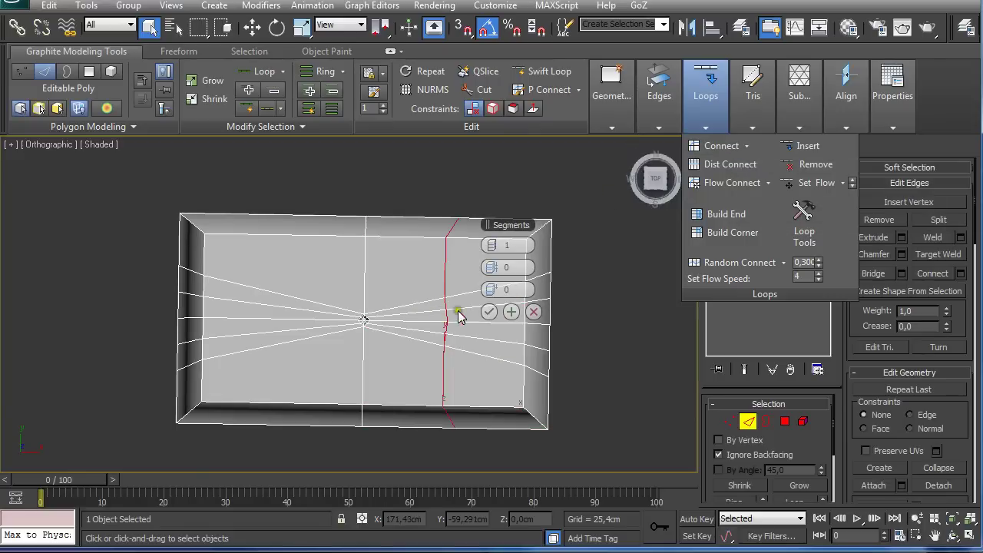
drag(498, 294, 693, 295)
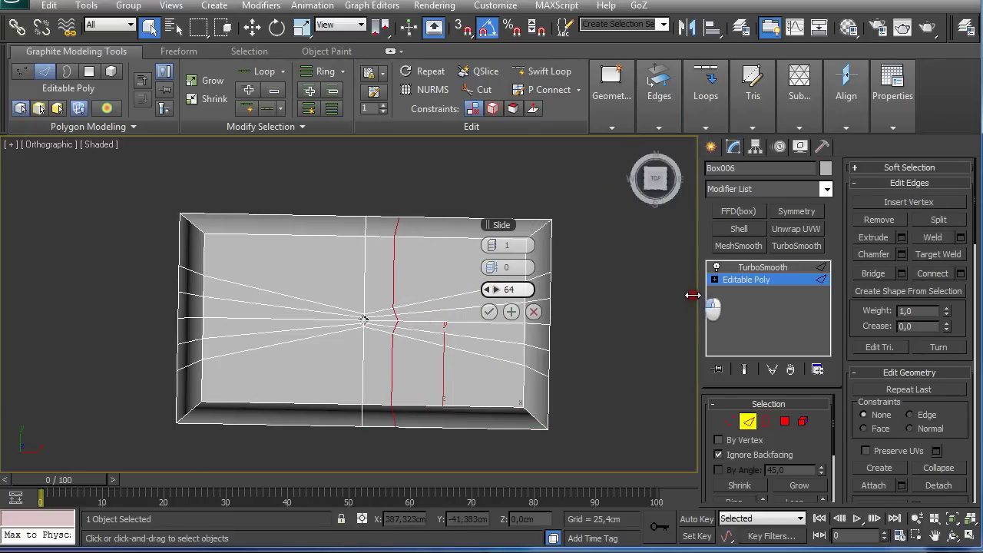
click(511, 311)
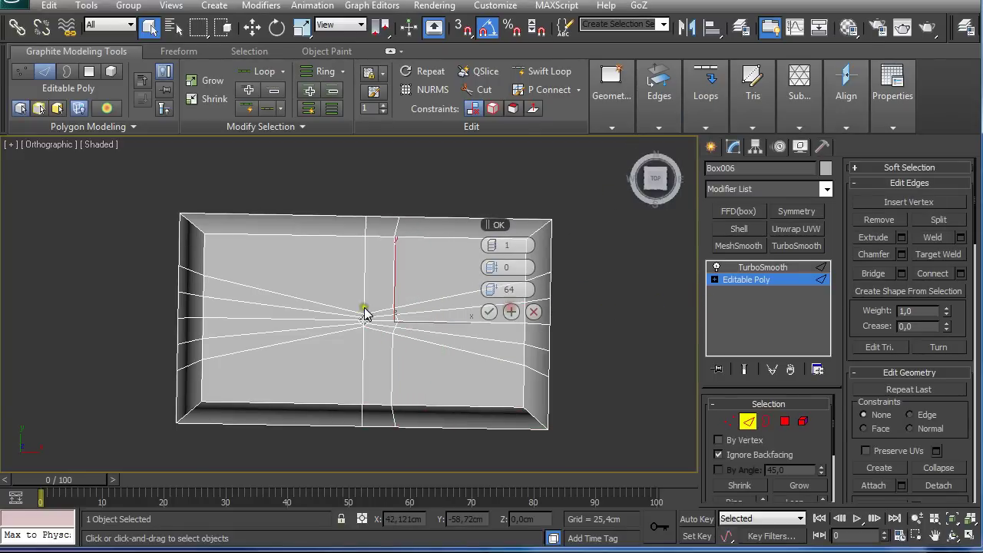
Connect the ring of lengthwise edges on the cushion's left half with 1 segment and a slide of 64
shift+click(298, 309)
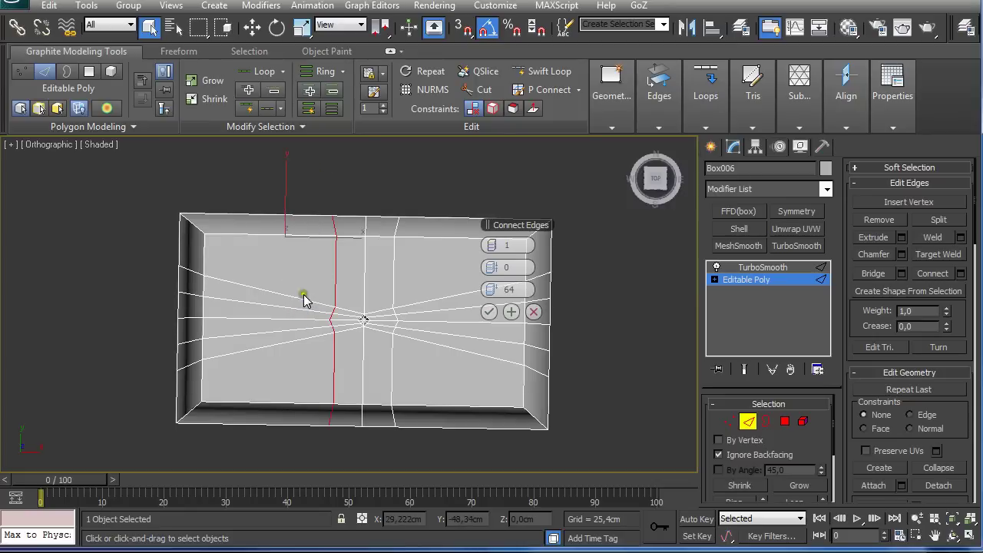
drag(507, 225, 564, 200)
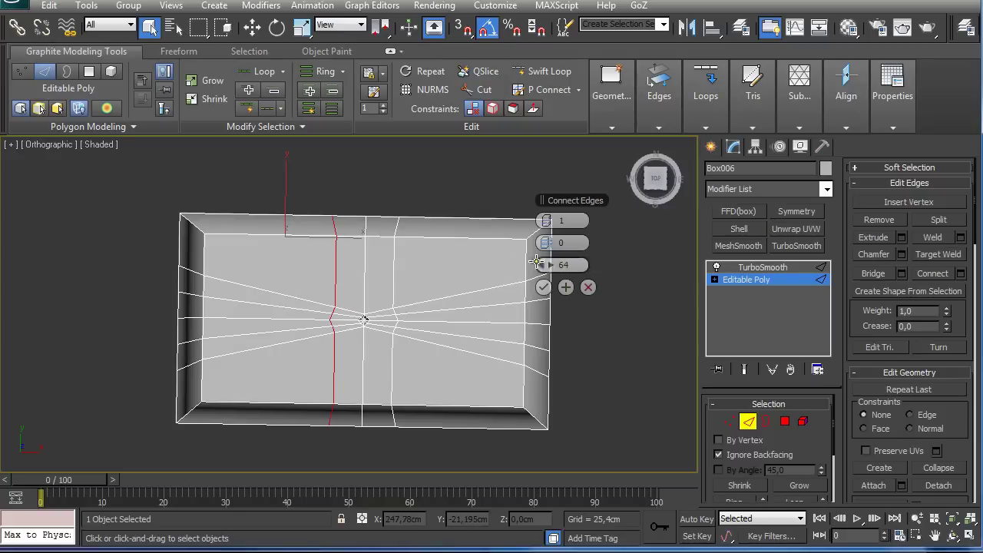
click(542, 289)
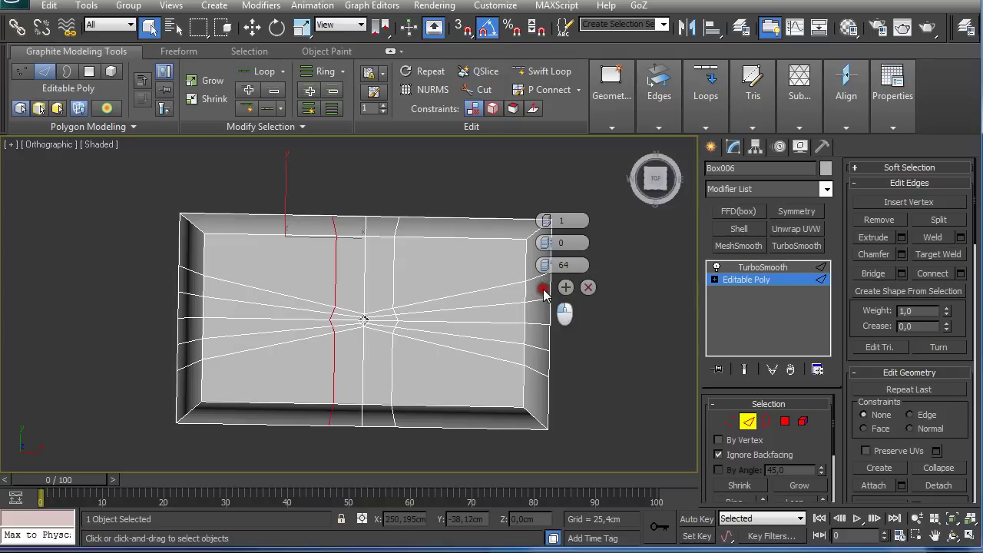
Connect the edge ring running through the diamond's upper-right side with 1 segment, 0 pinch and 0 slide
scroll(525, 318, up, 5)
scroll(453, 281, up, 3)
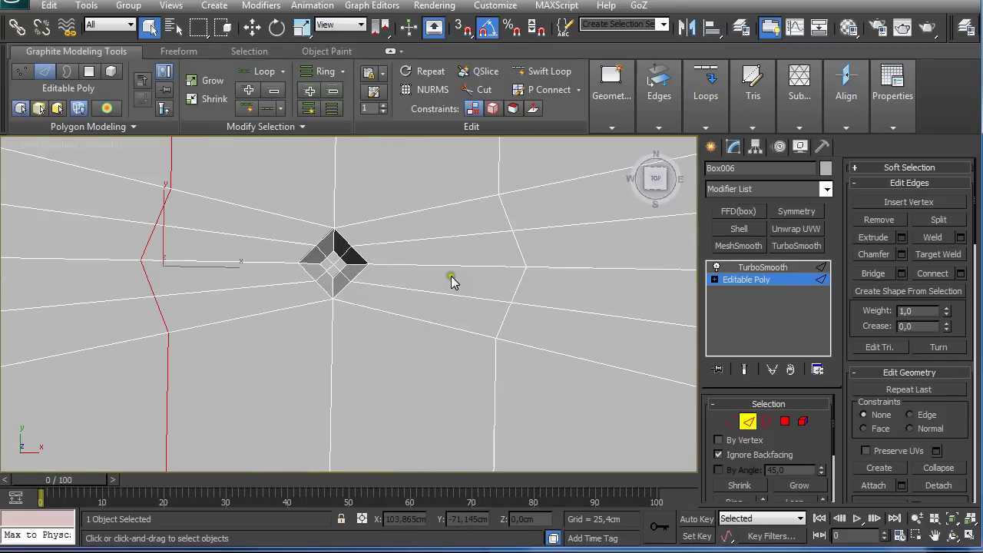
middle_drag(404, 248, 410, 284)
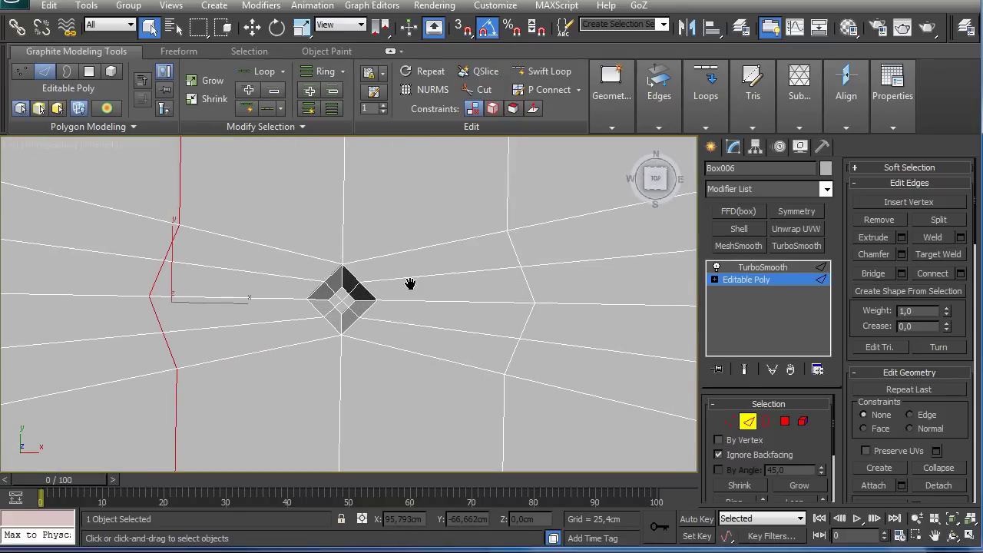
click(350, 274)
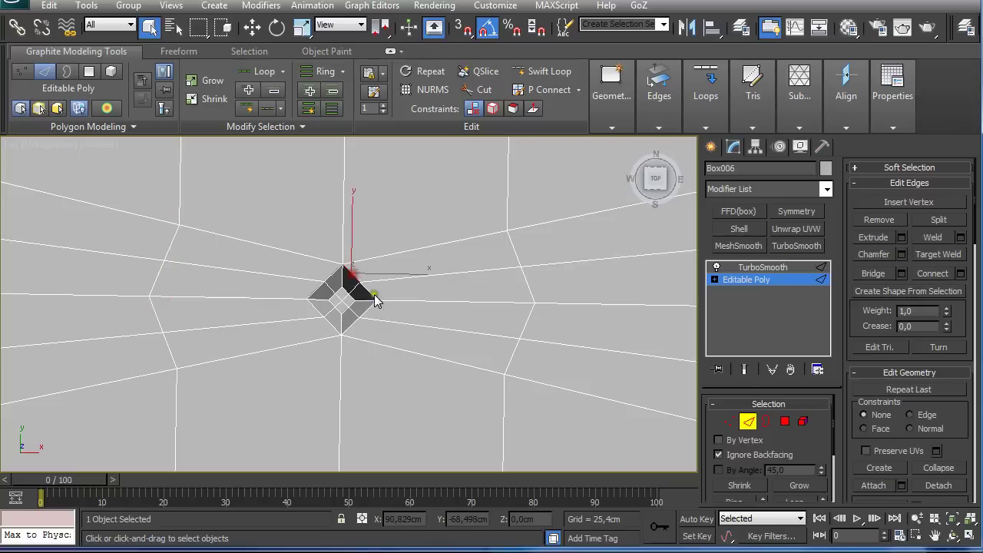
shift+click(513, 250)
scroll(406, 279, down, 8)
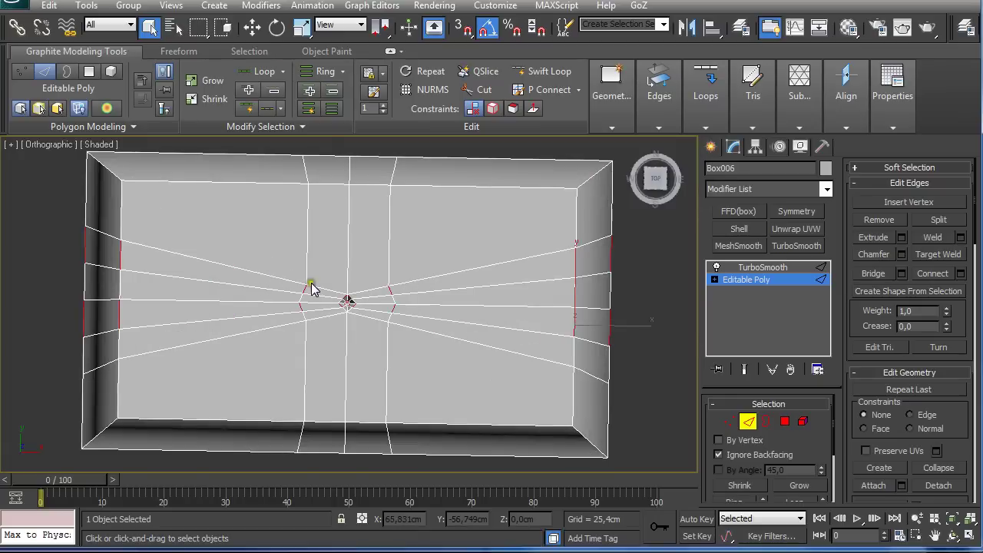
scroll(329, 286, up, 4)
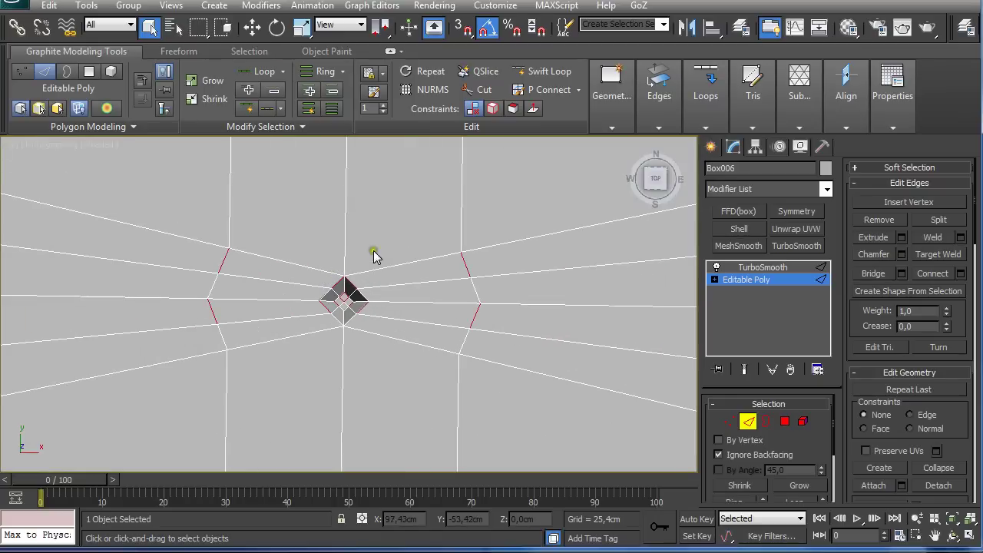
mouse_move(658, 129)
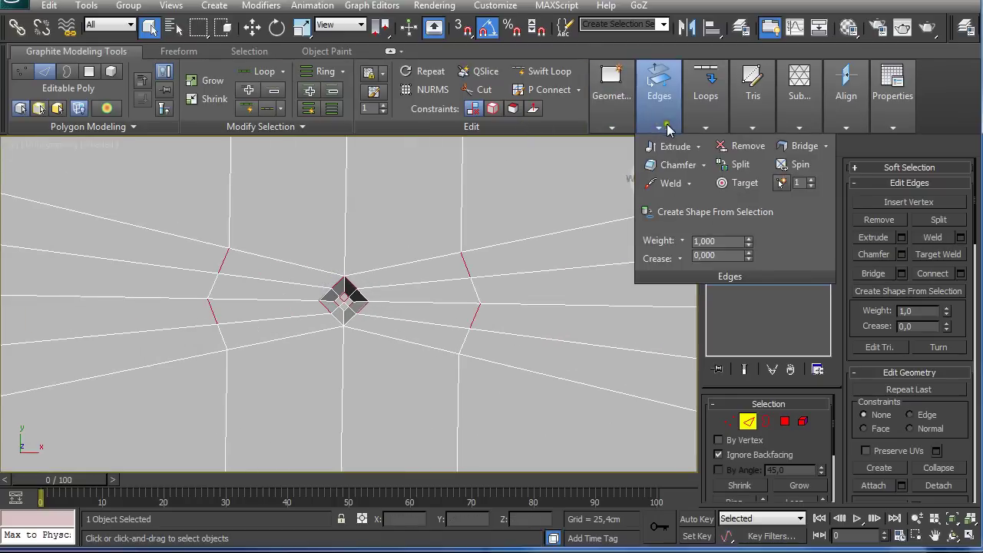
mouse_move(706, 129)
shift+click(713, 147)
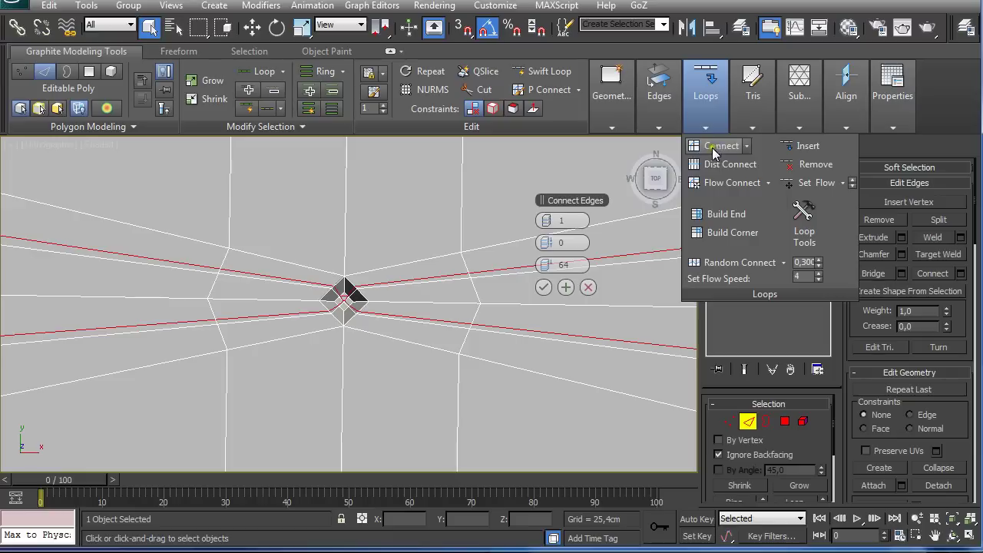
right_click(551, 266)
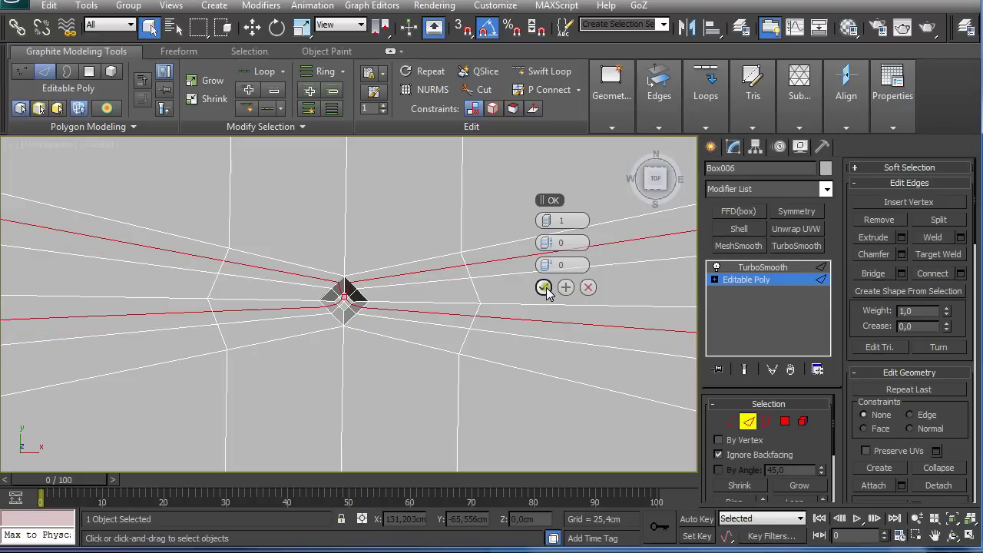
click(545, 287)
Cut both diagonals across the new small square near the upper corner of the recessed diamond
scroll(418, 311, up, 4)
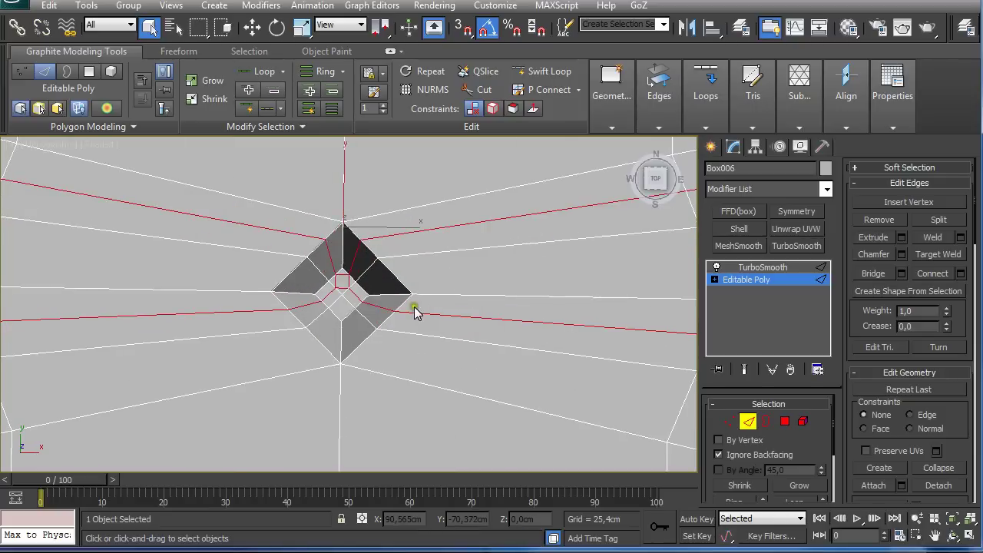
scroll(408, 302, up, 3)
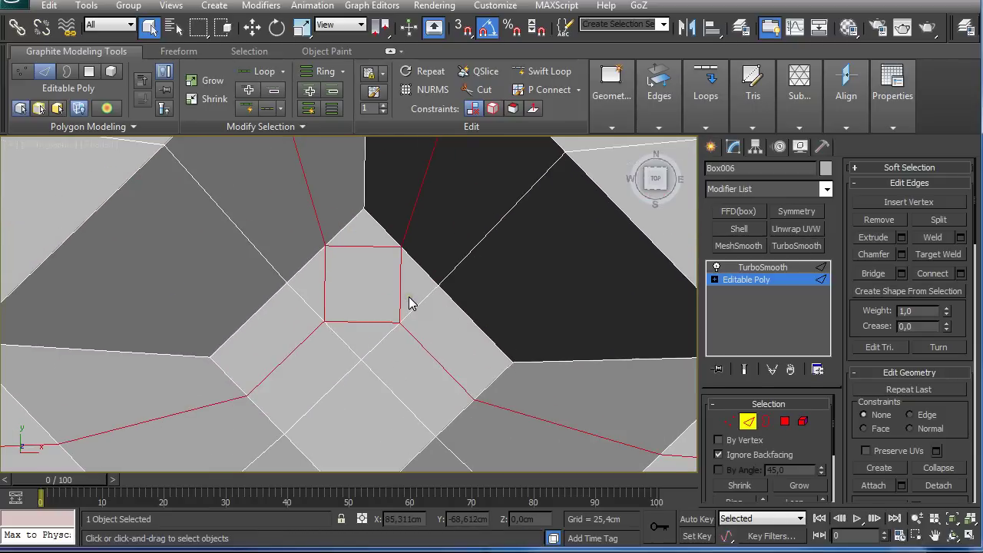
key(1)
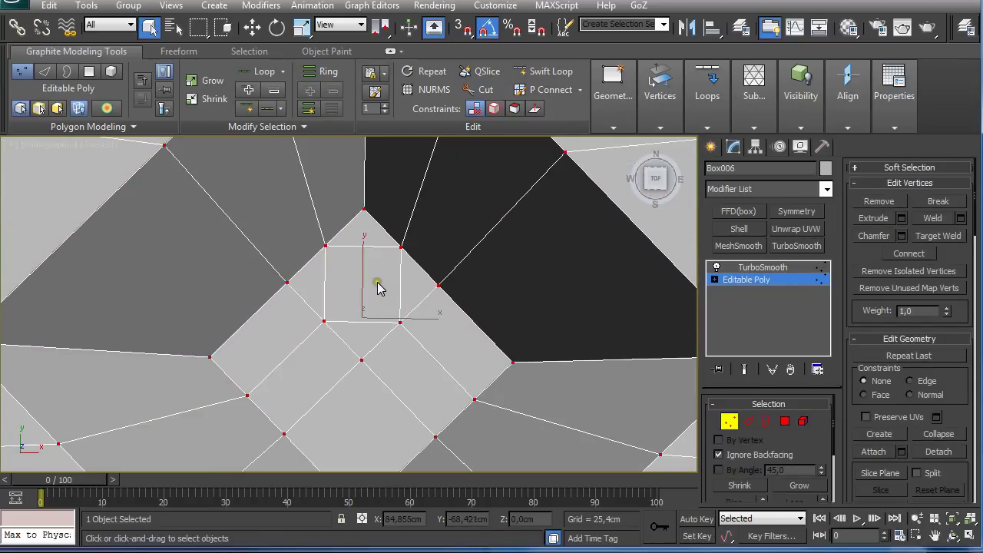
right_click(363, 287)
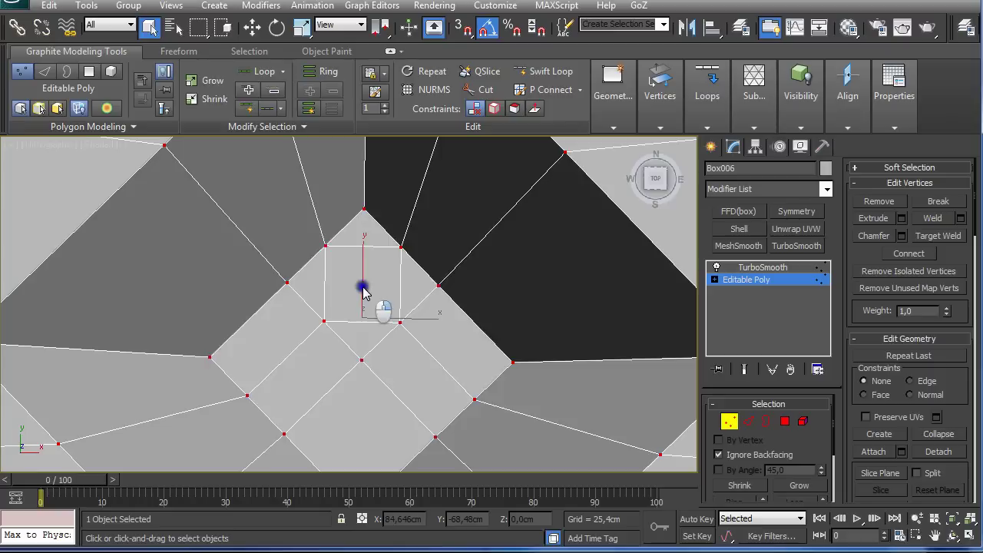
right_click(362, 288)
click(336, 144)
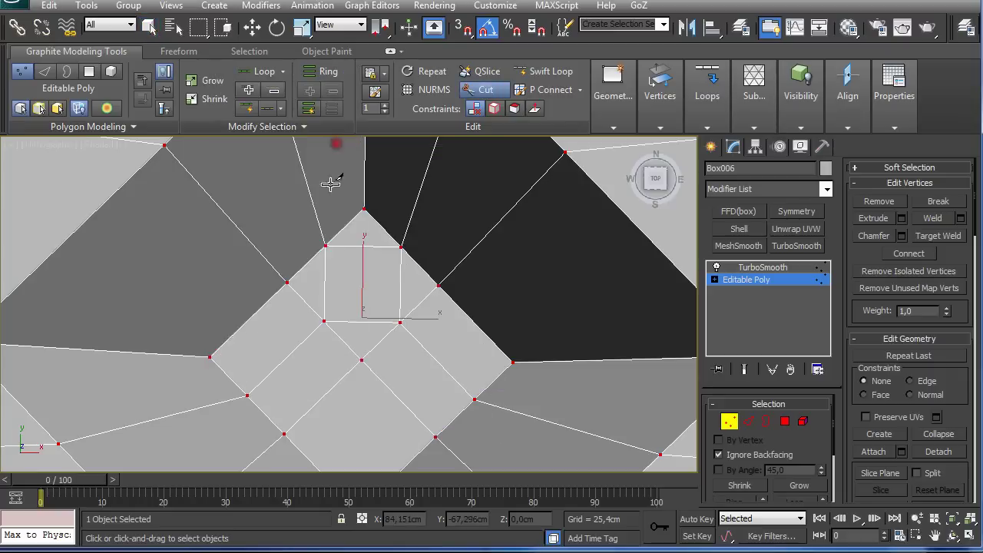
click(323, 321)
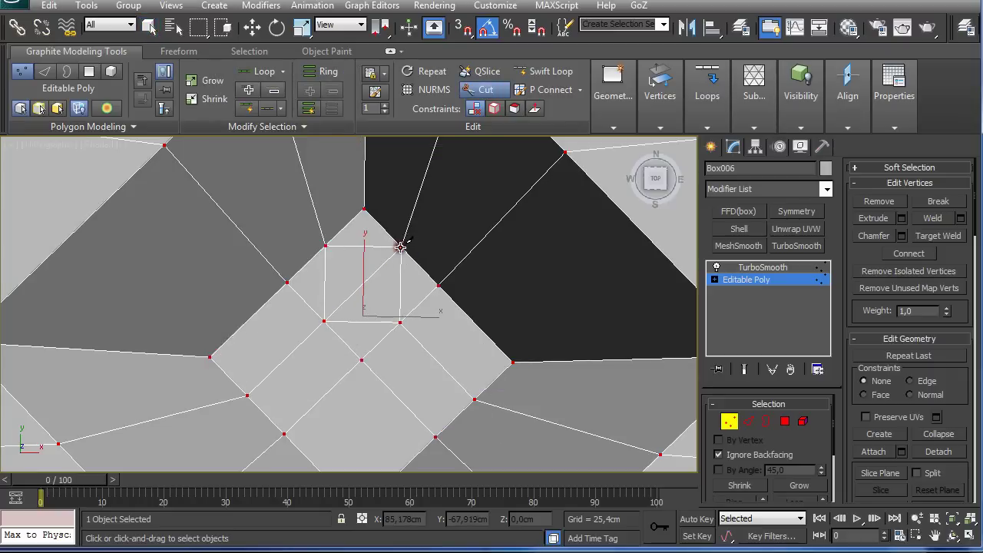
click(401, 246)
click(325, 246)
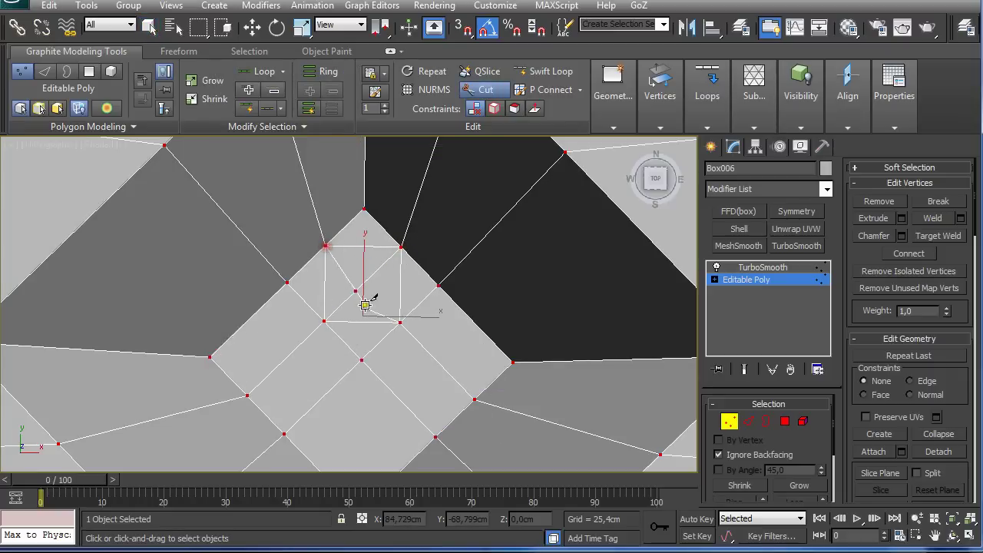
click(402, 321)
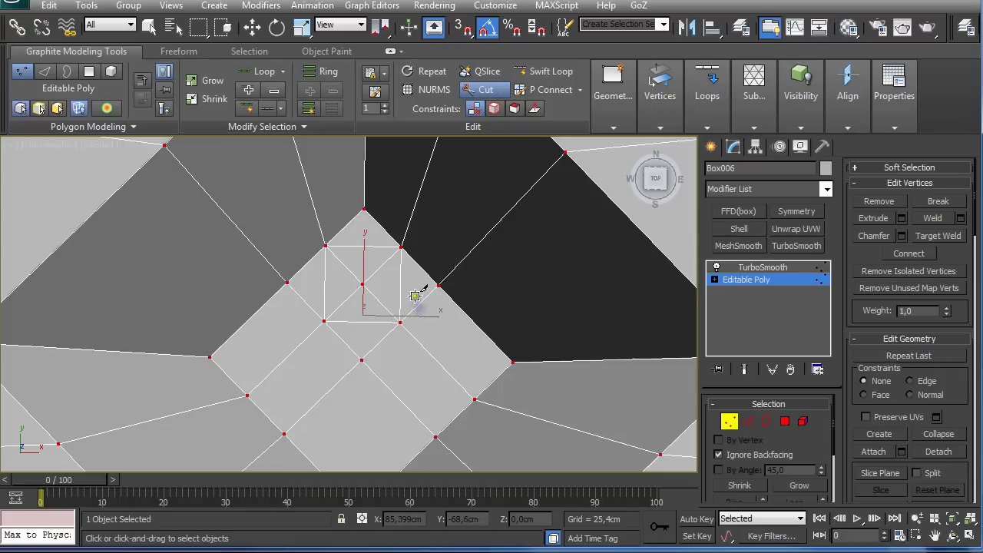
right_click(413, 289)
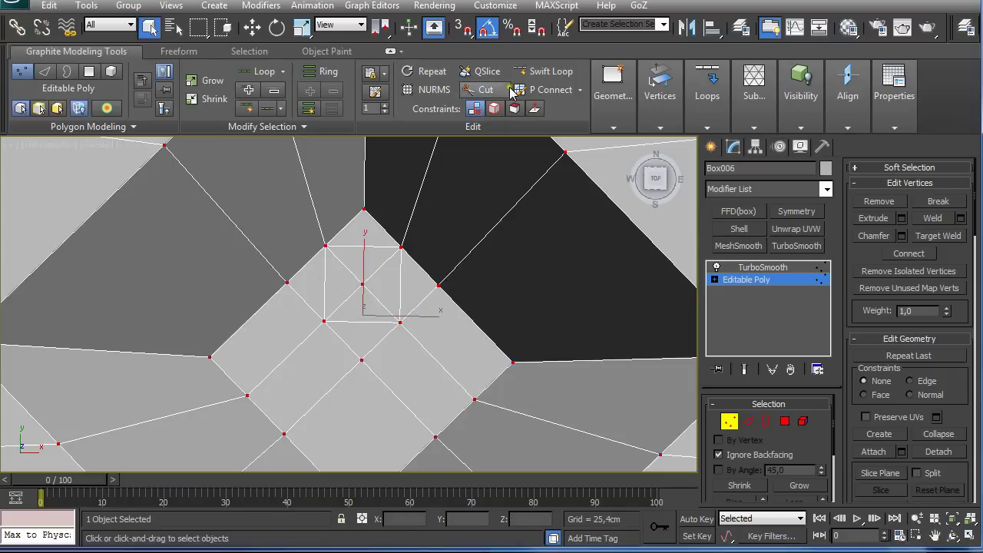
Remove the four sides of the new small square near the diamond's upper corner, keeping its diagonal cuts
key(2)
key(2)
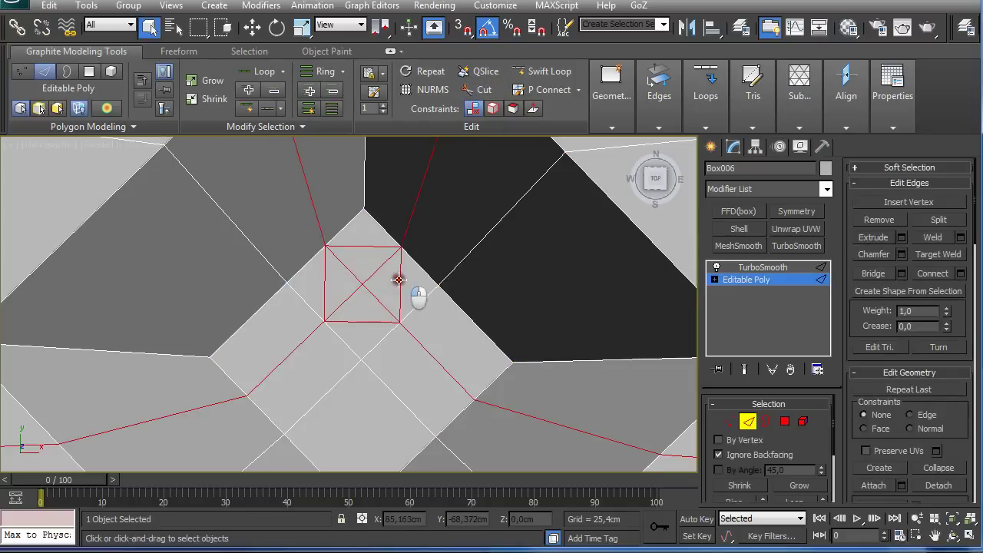
click(325, 275)
ctrl+click(349, 246)
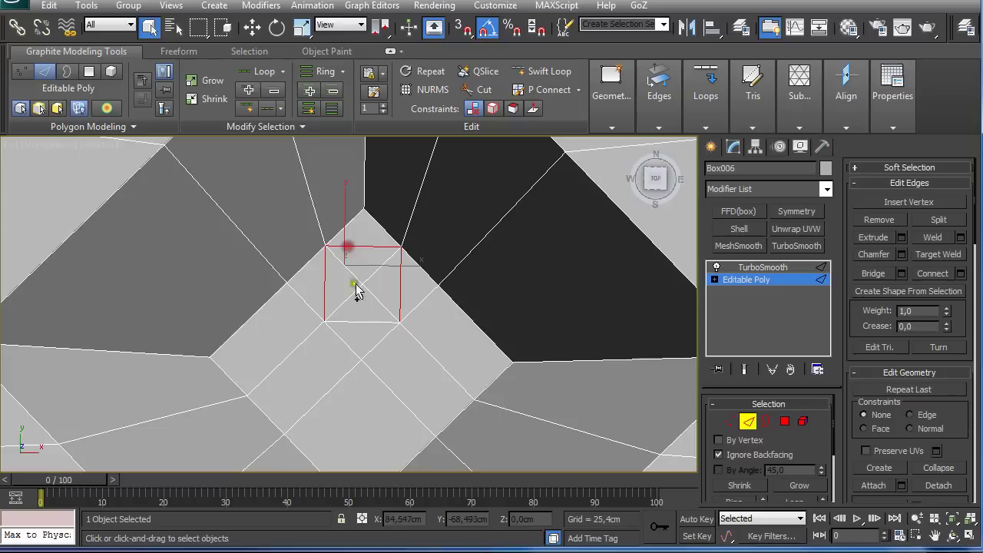
ctrl+click(367, 322)
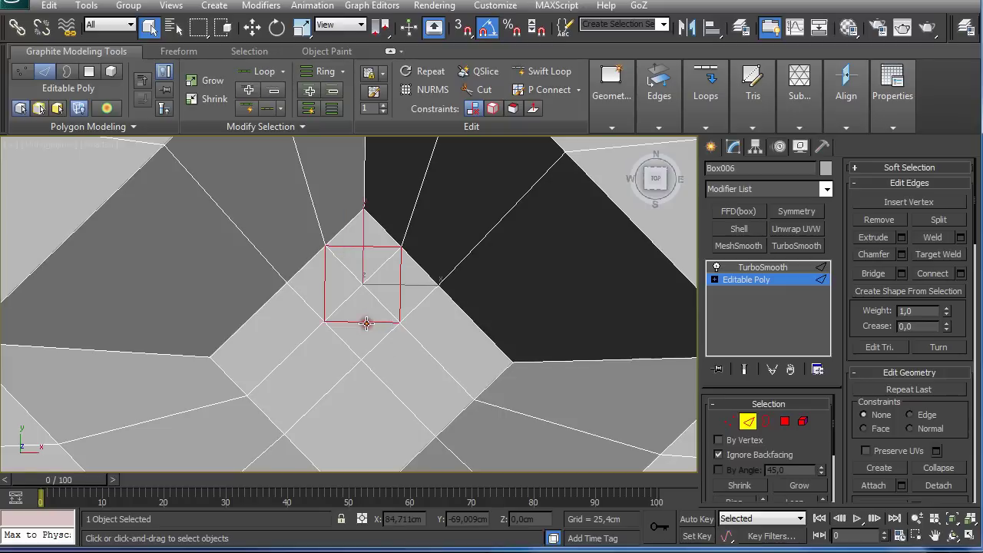
click(447, 373)
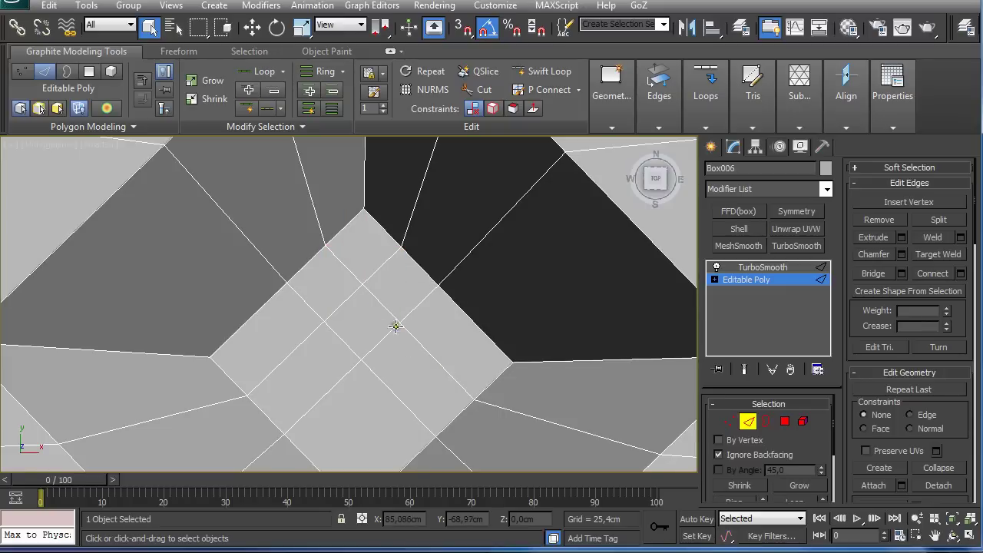
scroll(391, 309, down, 6)
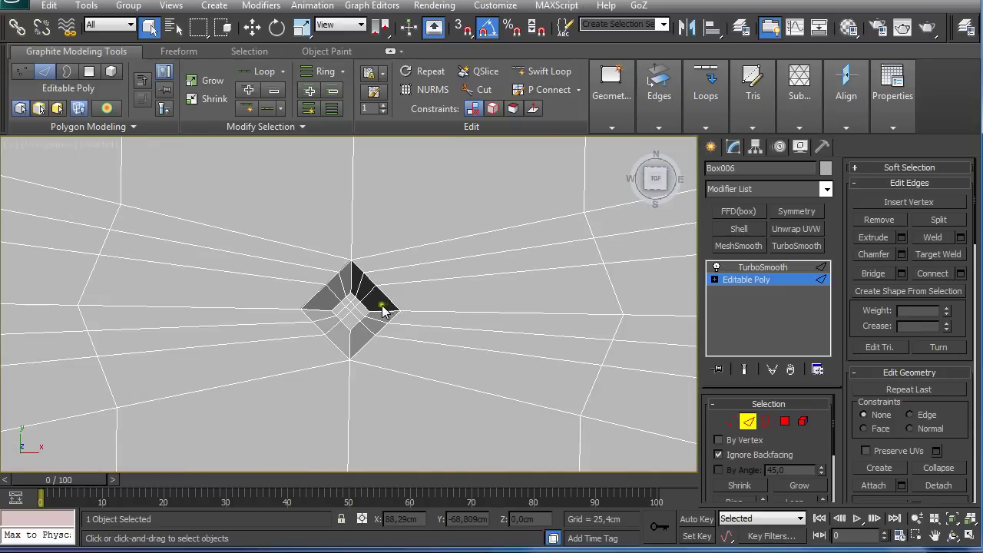
Select the continuous edge path entering the diamond's upper-right side, crossing its floor and running out at the lower left
click(393, 270)
ctrl+click(359, 285)
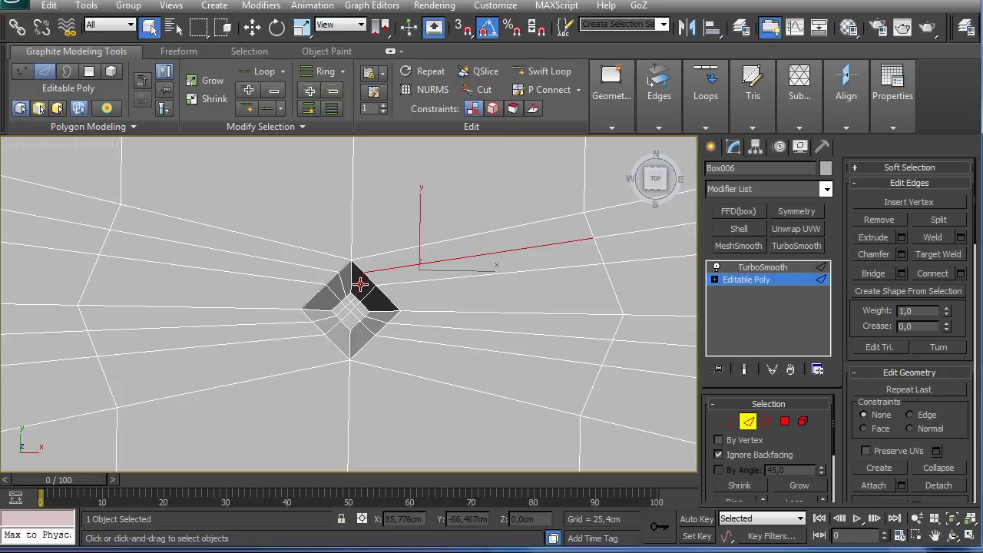
scroll(353, 298, up, 4)
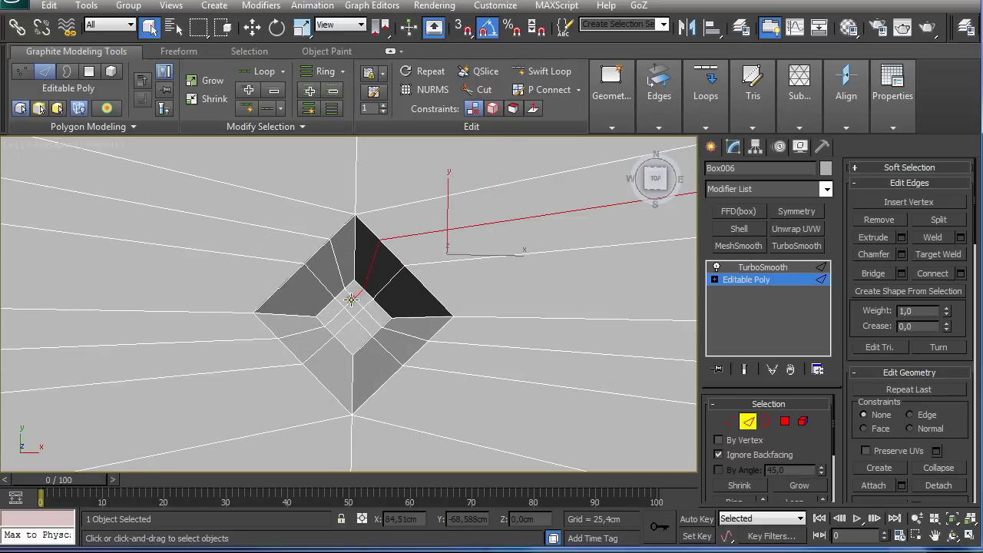
ctrl+click(339, 312)
ctrl+click(312, 330)
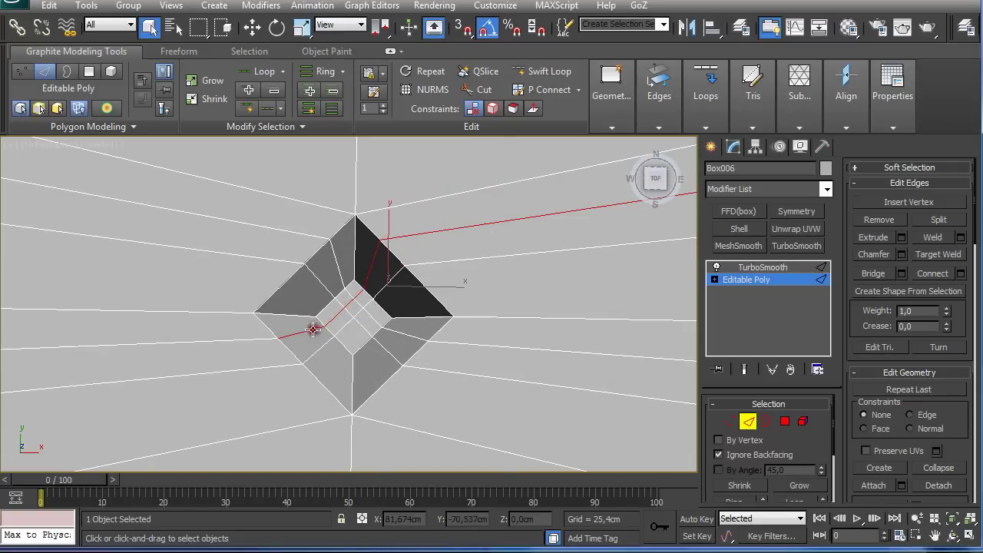
ctrl+click(253, 340)
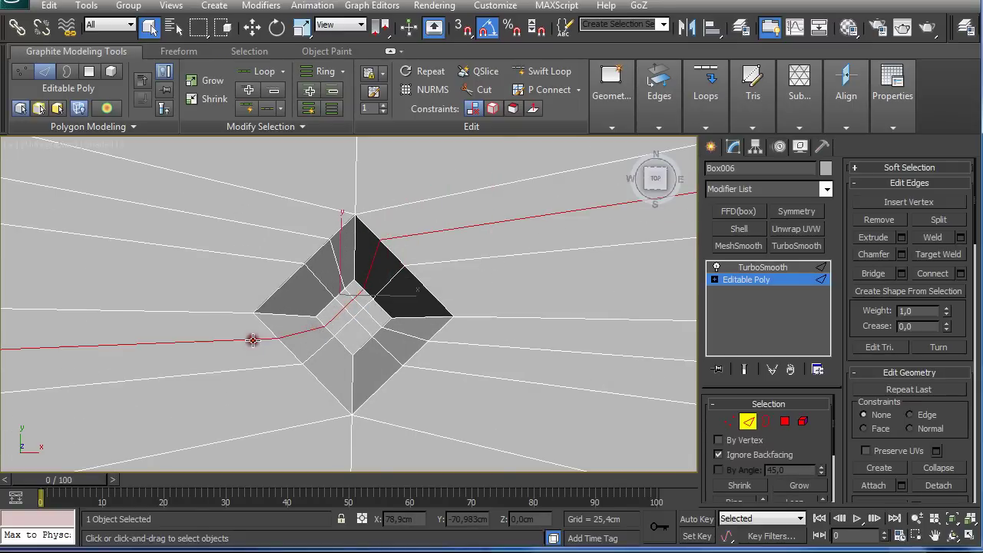
Add the crossing edge path from the diamond's upper-left side through its floor and out at the lower right to the selection
ctrl+click(351, 292)
ctrl+click(362, 306)
ctrl+click(373, 317)
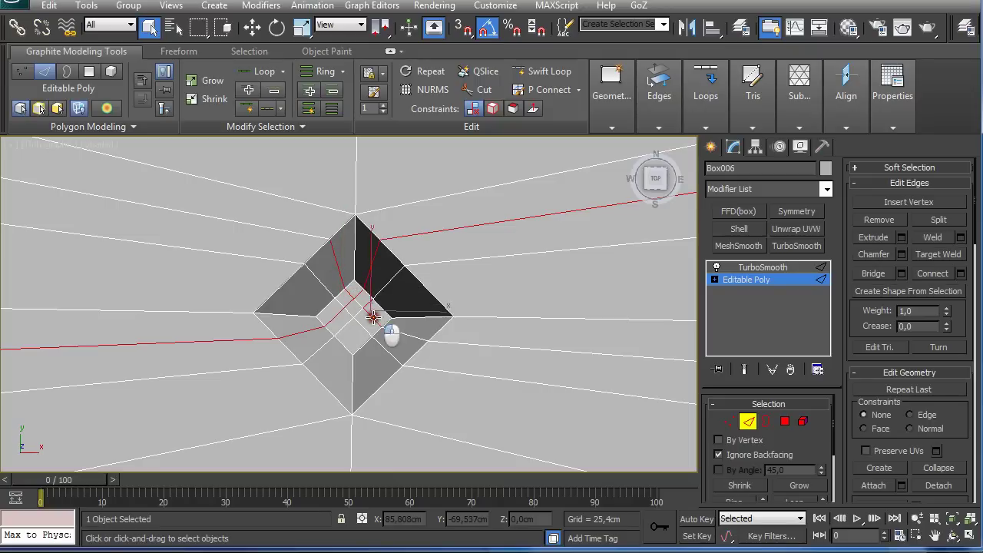
ctrl+click(407, 335)
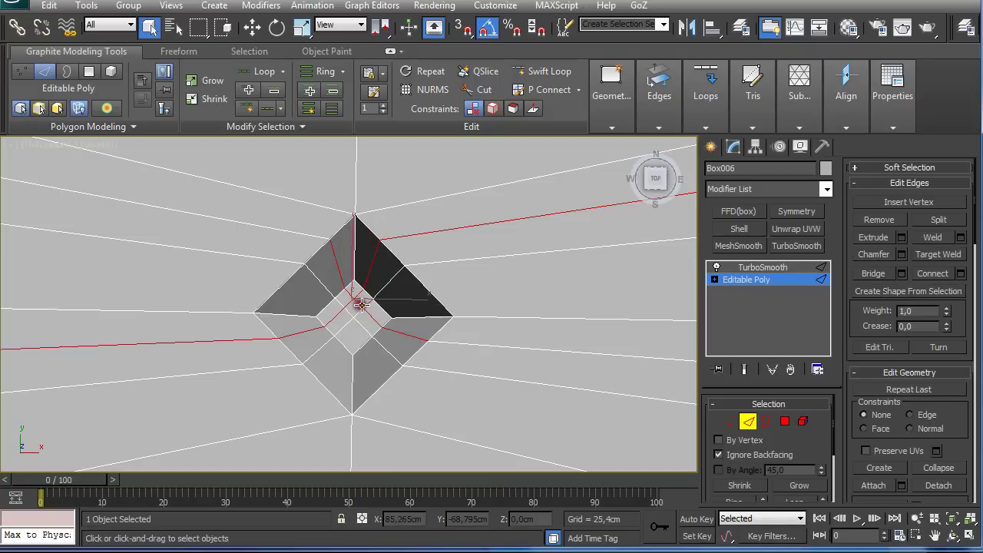
ctrl+click(455, 346)
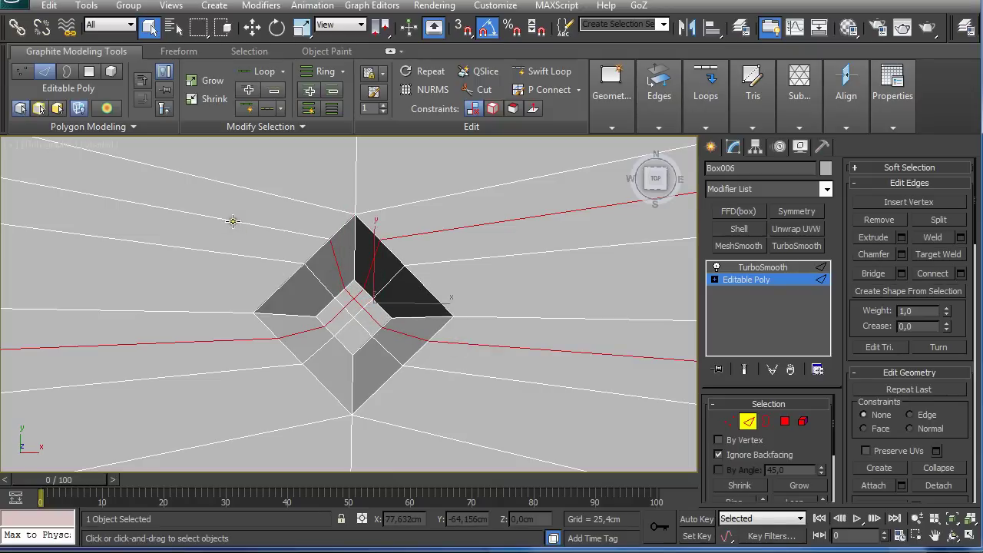
scroll(276, 231, down, 5)
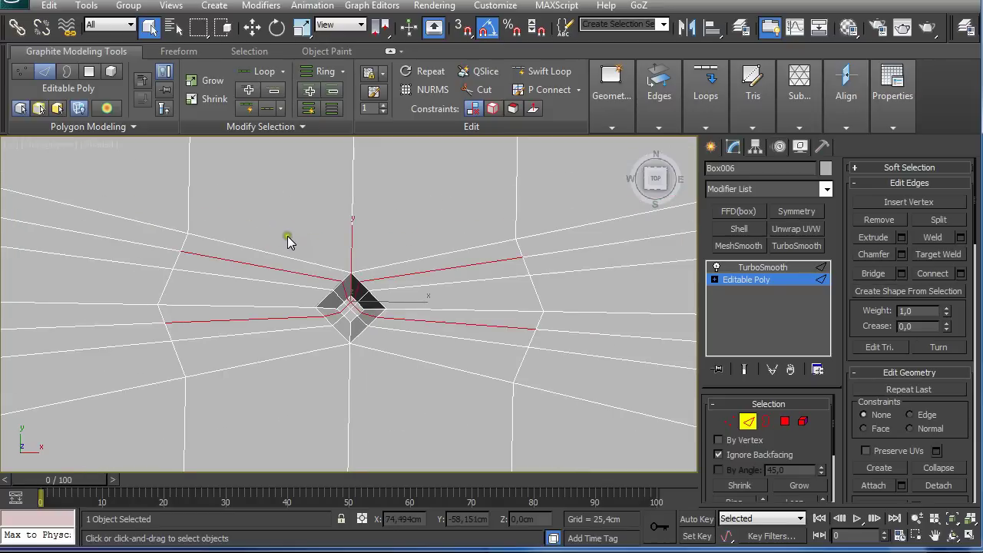
scroll(319, 254, up, 2)
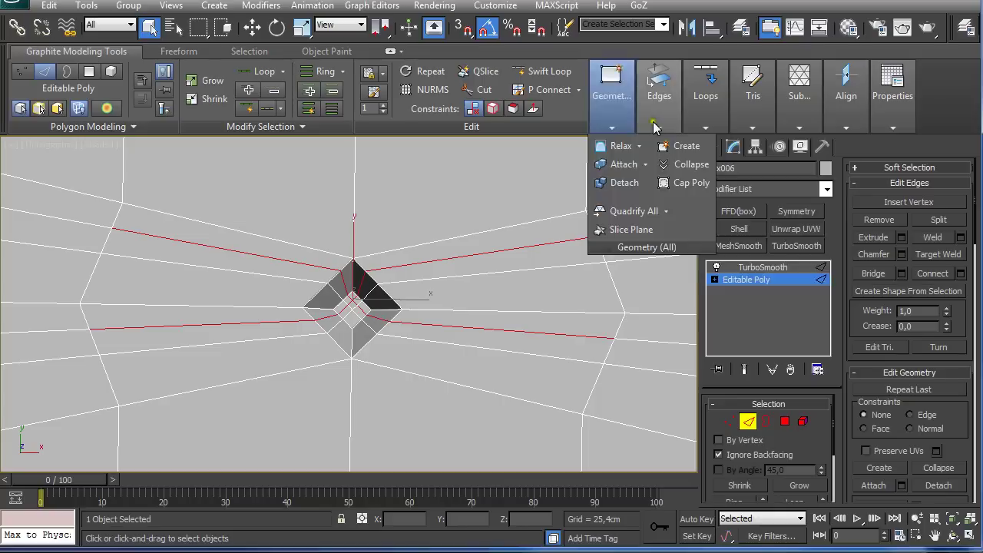
Extrude the selected crossing edges inward with a height of -2,417cm and a width of 1,085cm
mouse_move(656, 127)
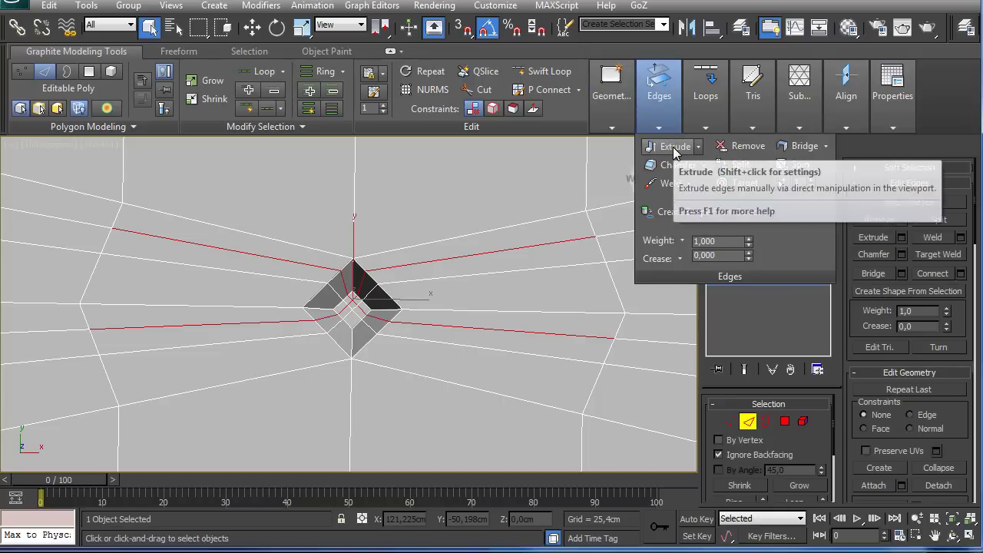
shift+click(675, 149)
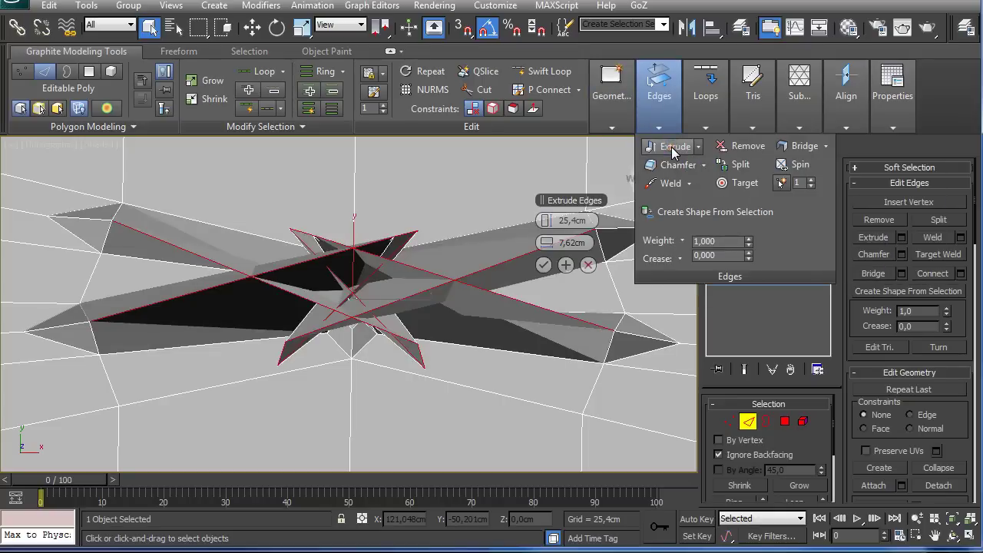
drag(546, 222, 310, 189)
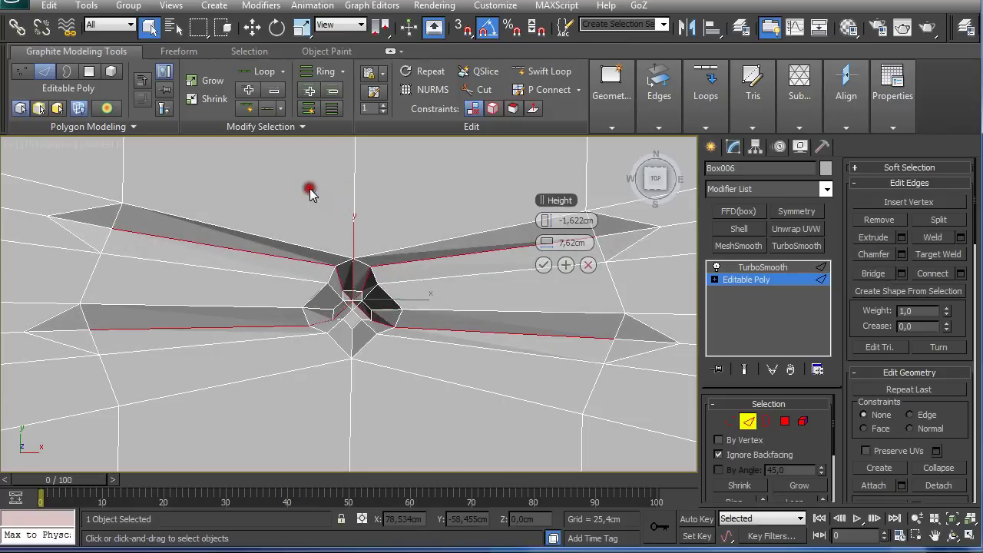
alt+middle_drag(310, 189, 314, 158)
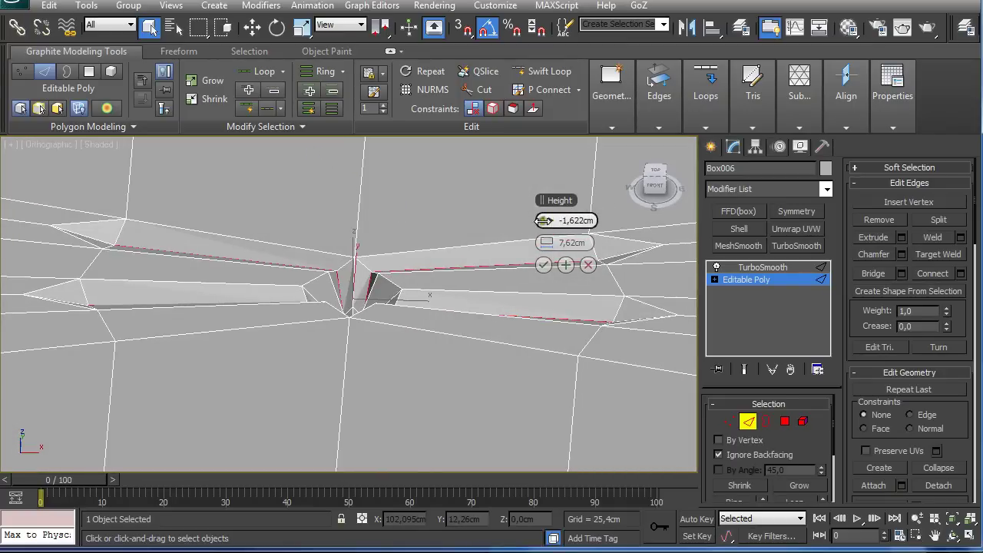
drag(544, 220, 430, 220)
alt+middle_drag(430, 220, 424, 263)
drag(544, 243, 483, 234)
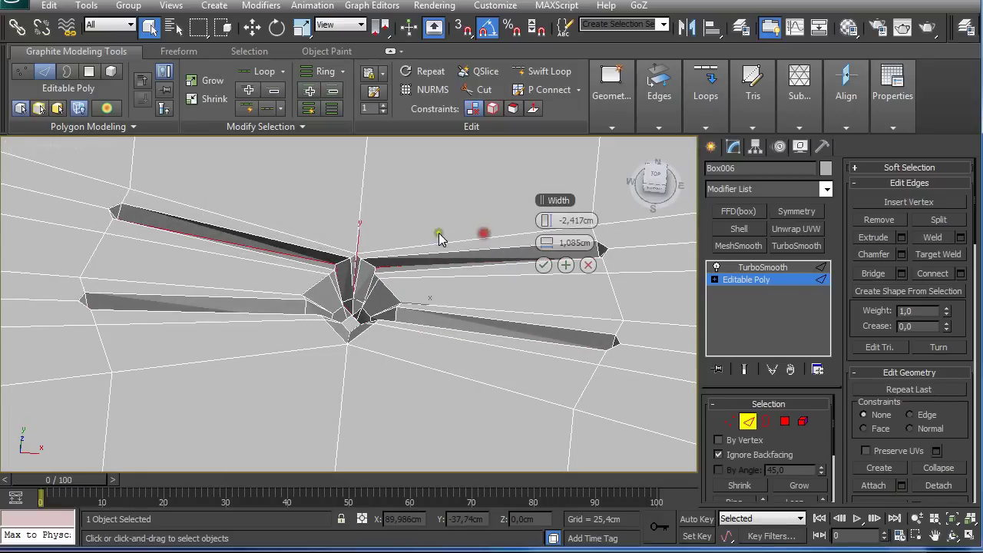
alt+middle_drag(399, 253, 398, 282)
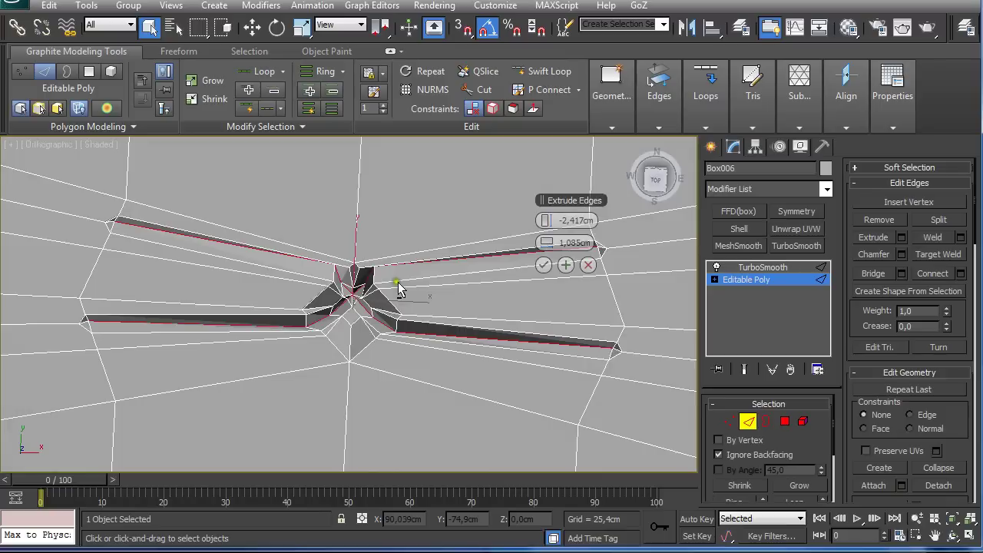
click(543, 265)
Weld the four vertices at the outer end of the upper-left crease into one by raising the weld threshold
middle_drag(238, 258, 300, 257)
key(t)
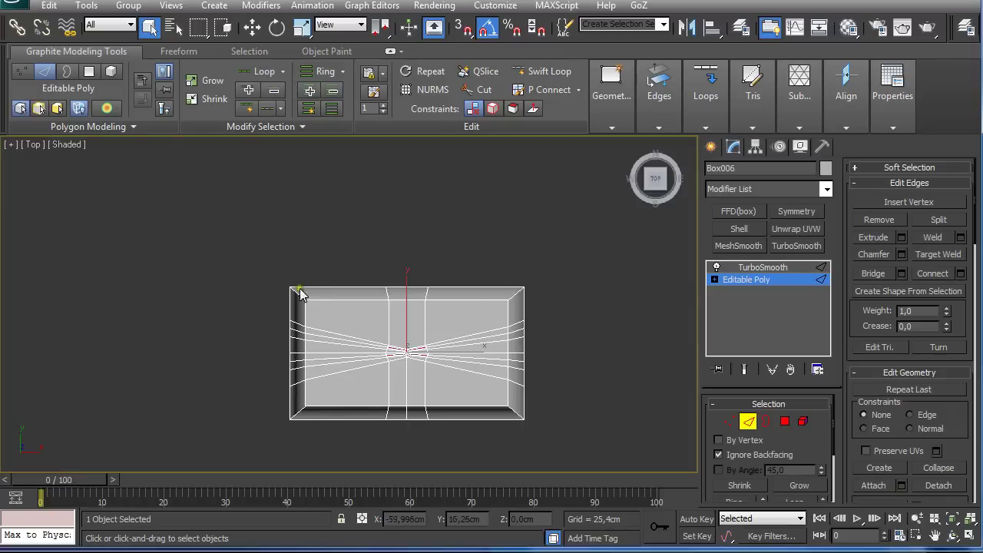
key(z)
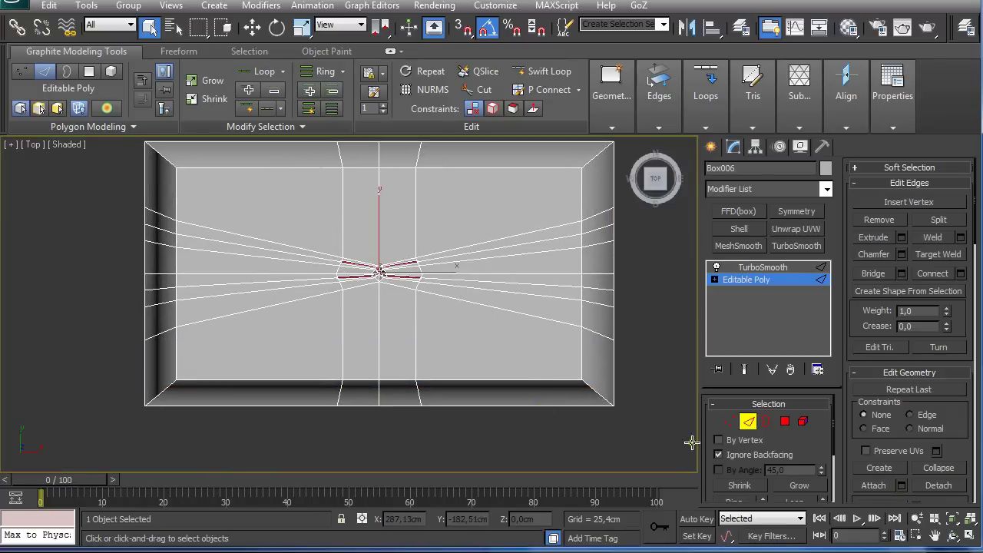
scroll(432, 292, up, 5)
middle_drag(439, 264, 403, 323)
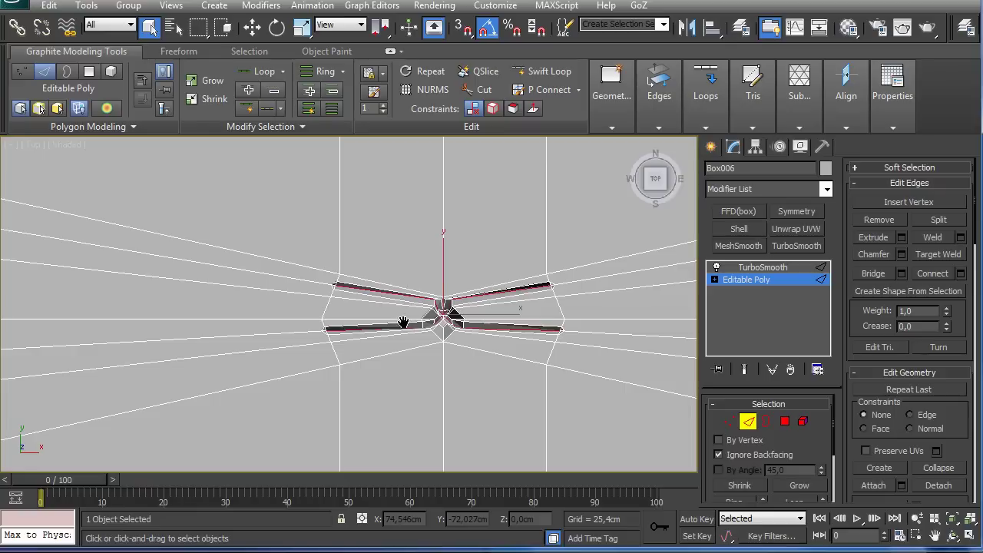
scroll(404, 323, up, 4)
click(730, 422)
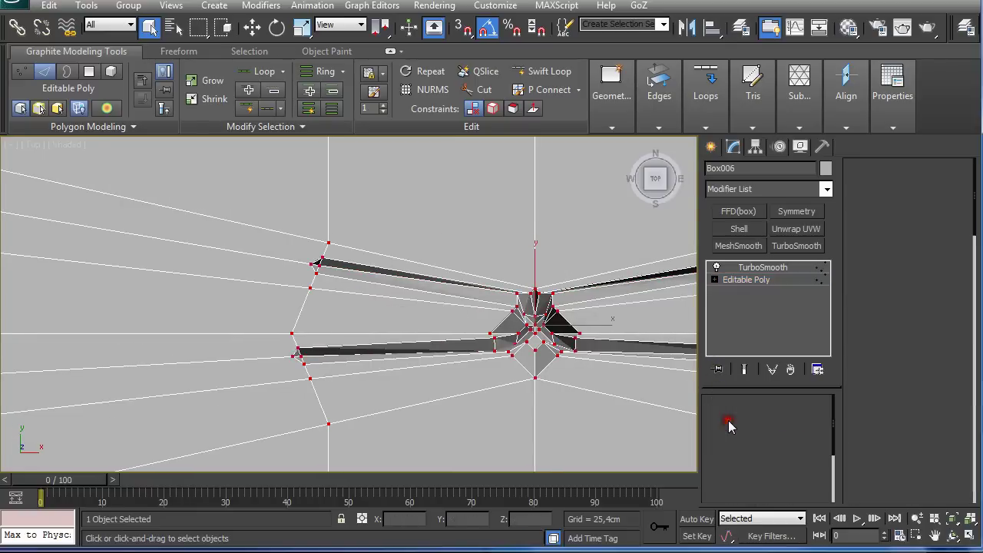
scroll(282, 237, down, 2)
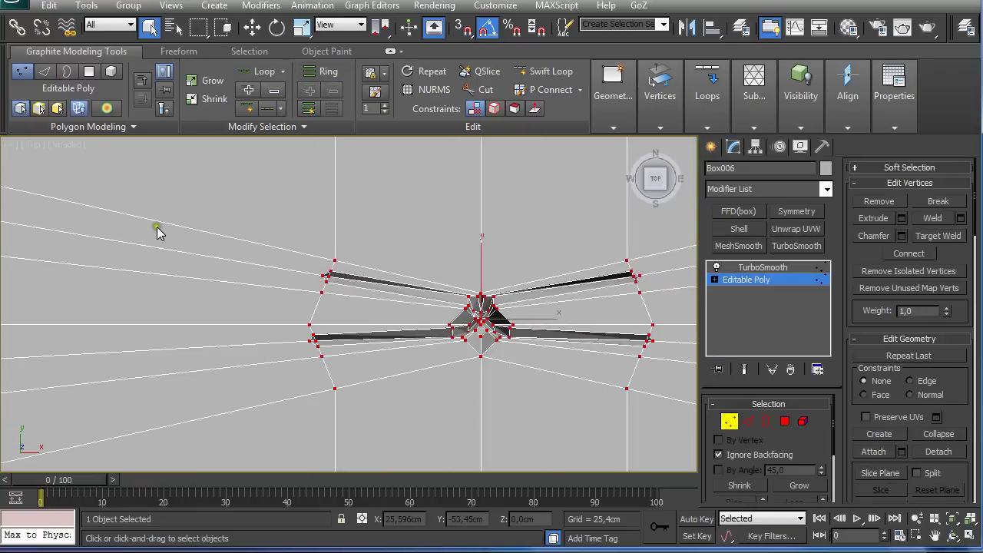
scroll(157, 228, down, 2)
scroll(198, 257, up, 4)
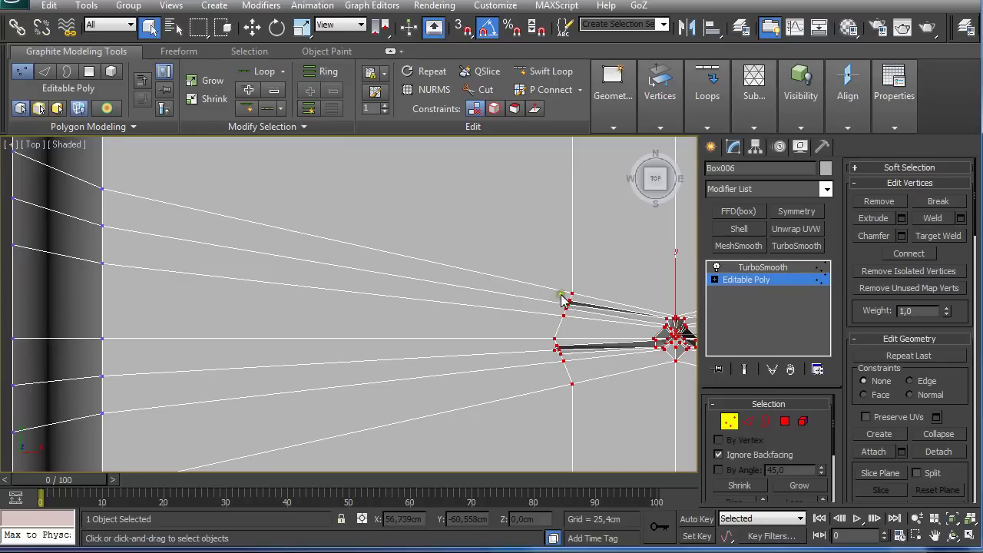
scroll(435, 257, down, 2)
scroll(476, 259, up, 5)
middle_drag(476, 259, 313, 337)
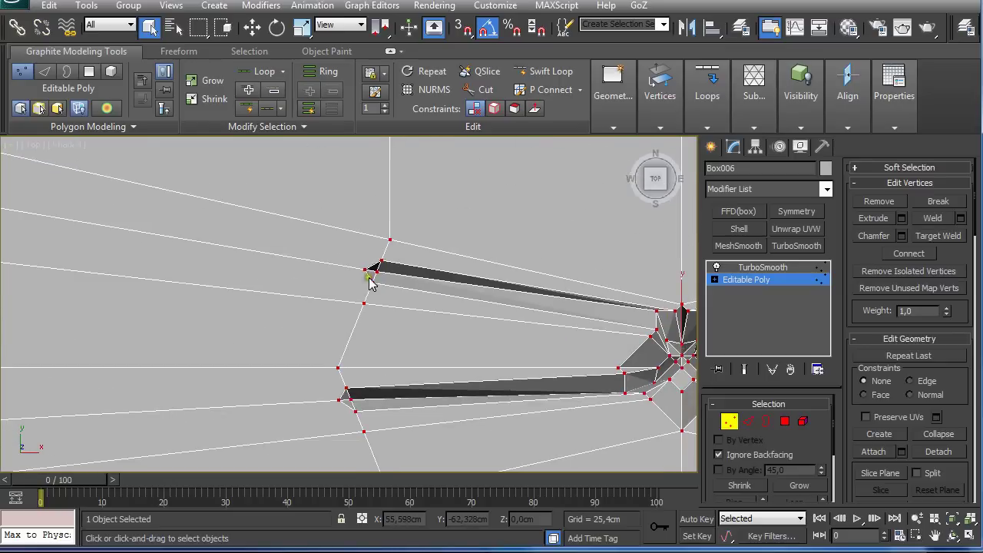
drag(344, 252, 409, 297)
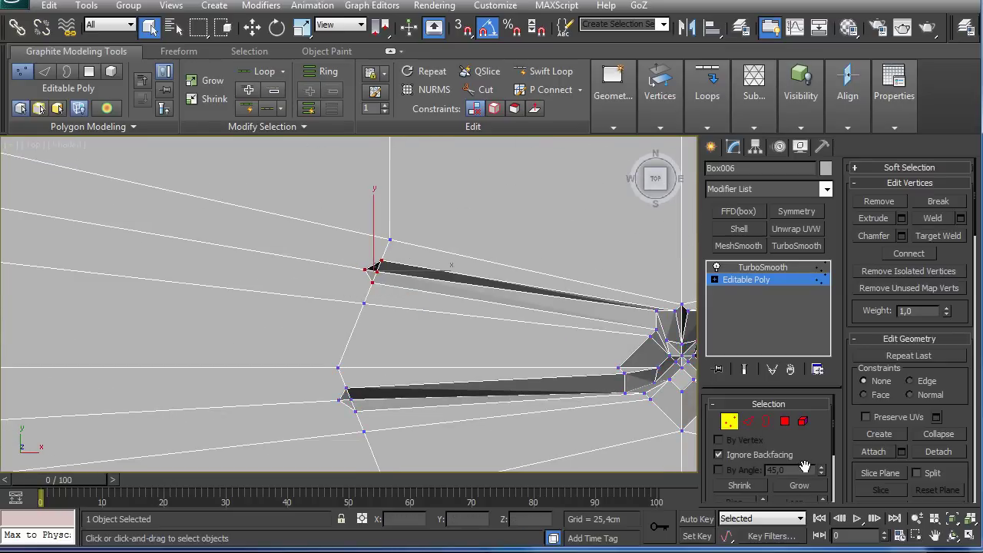
scroll(900, 238, up, 2)
click(963, 218)
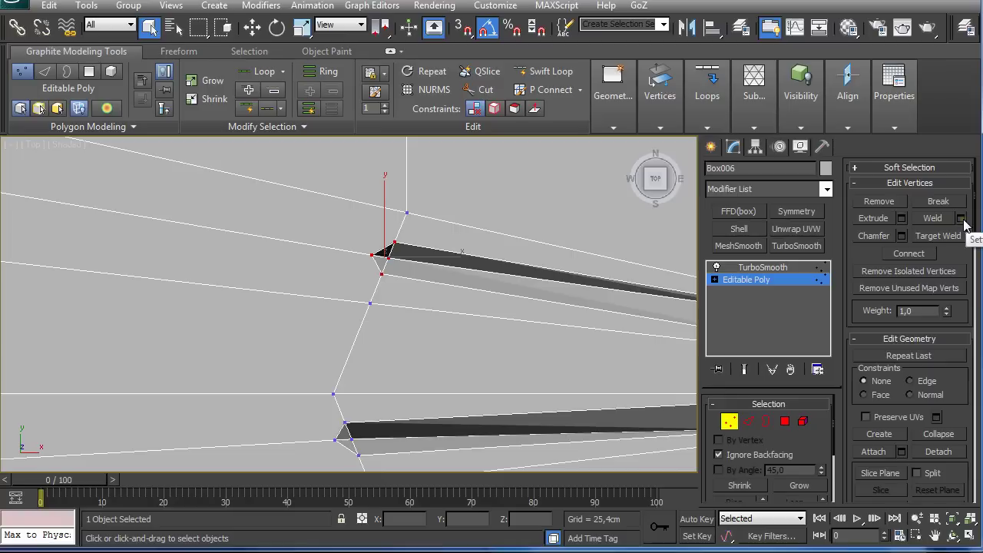
click(961, 219)
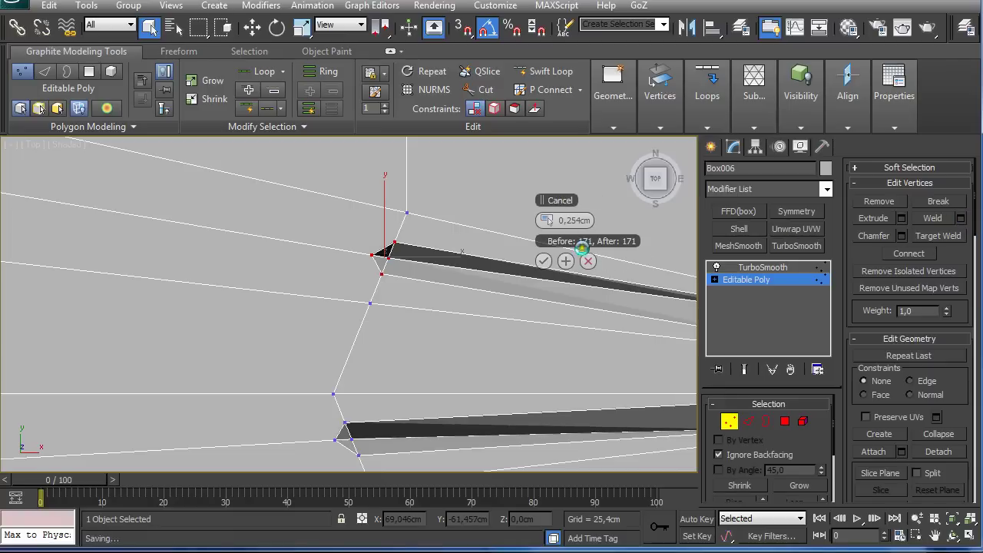
drag(551, 222, 611, 235)
click(543, 263)
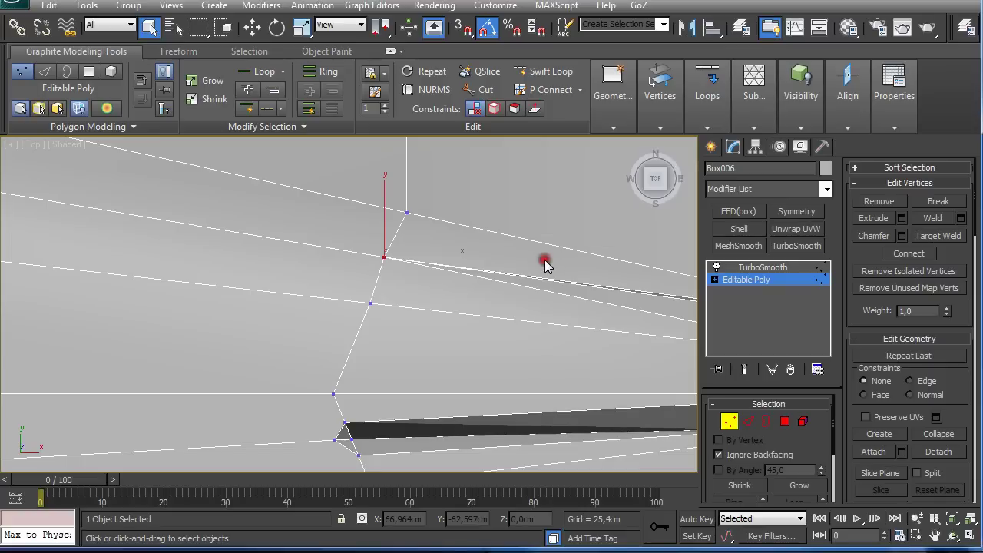
Weld the vertex clusters at the outer ends of the lower-left, upper-right and lower-right creases with the same threshold
middle_drag(507, 343, 468, 237)
drag(272, 312, 352, 358)
scroll(384, 355, down, 5)
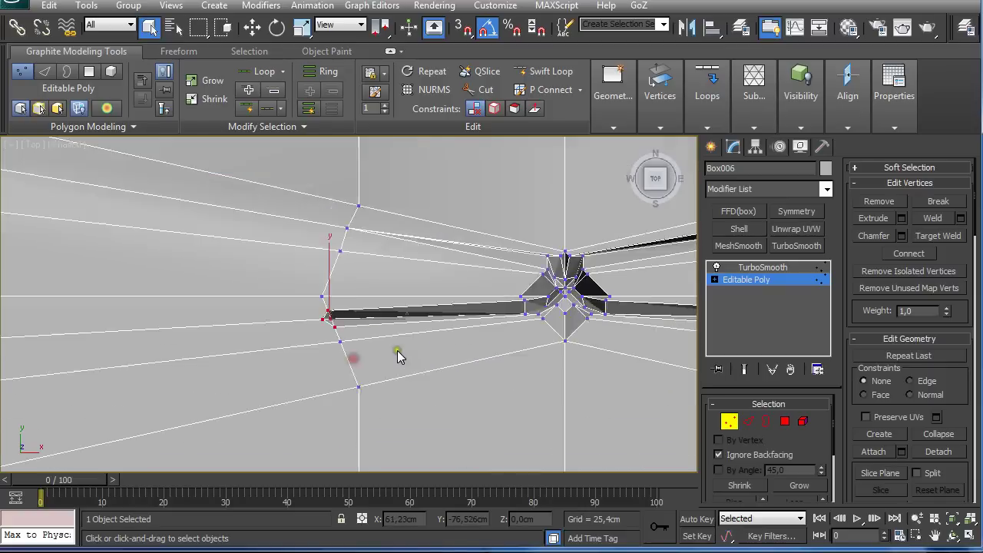
middle_drag(510, 324, 277, 382)
ctrl+click(427, 309)
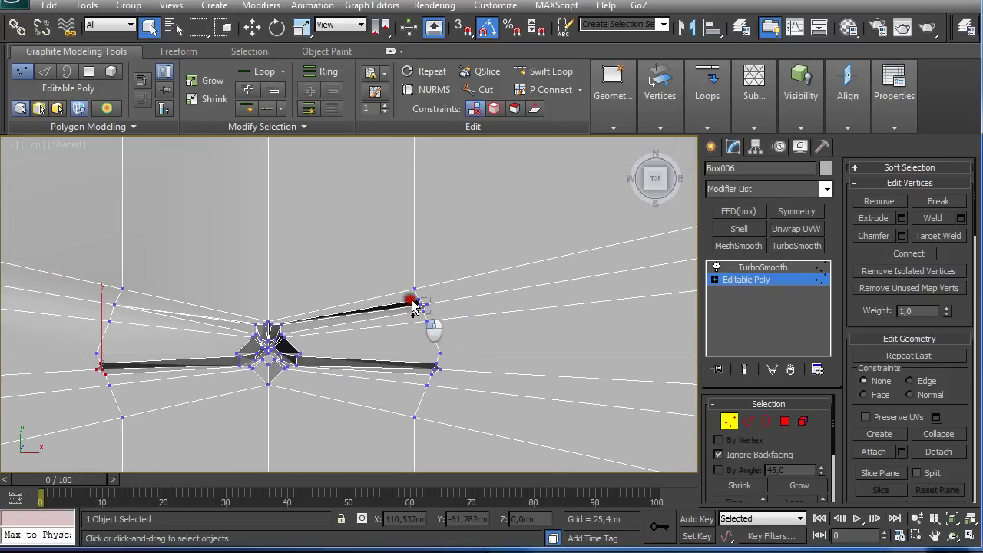
ctrl+click(436, 371)
click(932, 218)
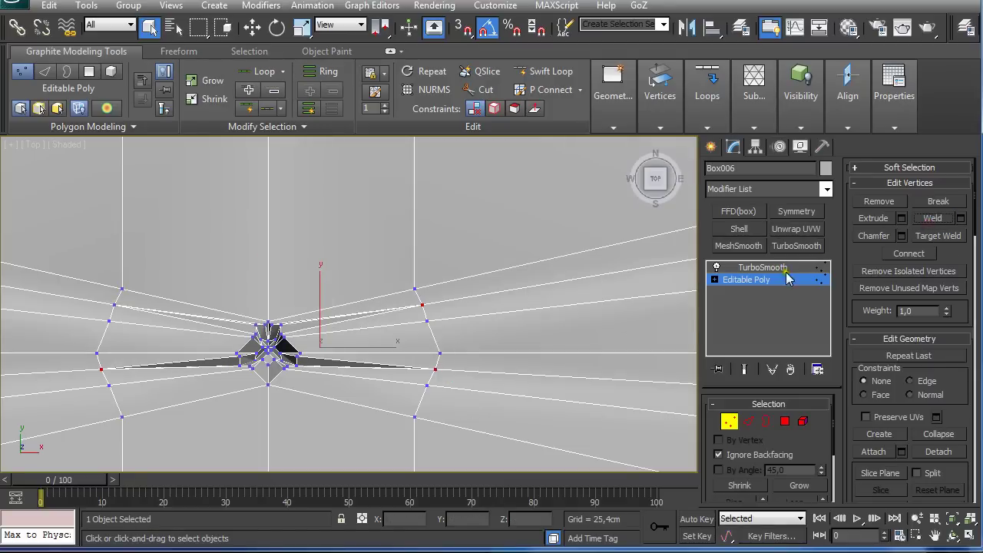
Leave vertex editing, show the TurboSmooth result and inspect the creases around the tuft without the wireframe
click(730, 422)
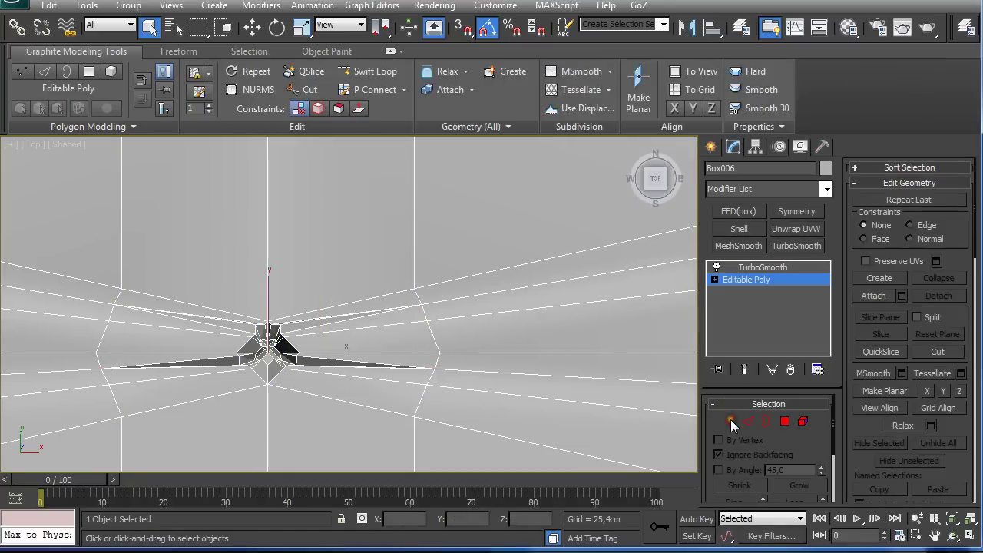
click(744, 370)
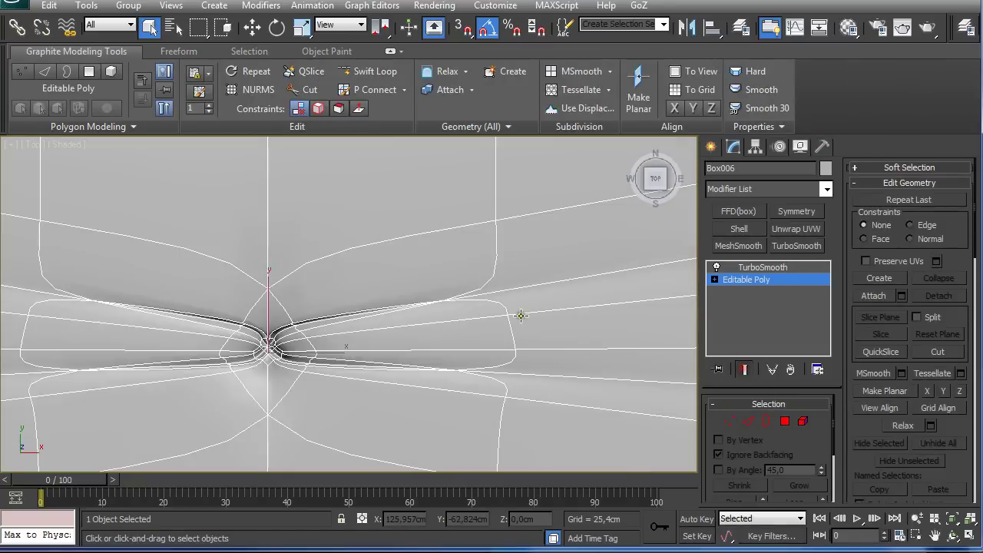
scroll(471, 291, down, 3)
click(585, 355)
scroll(450, 347, up, 5)
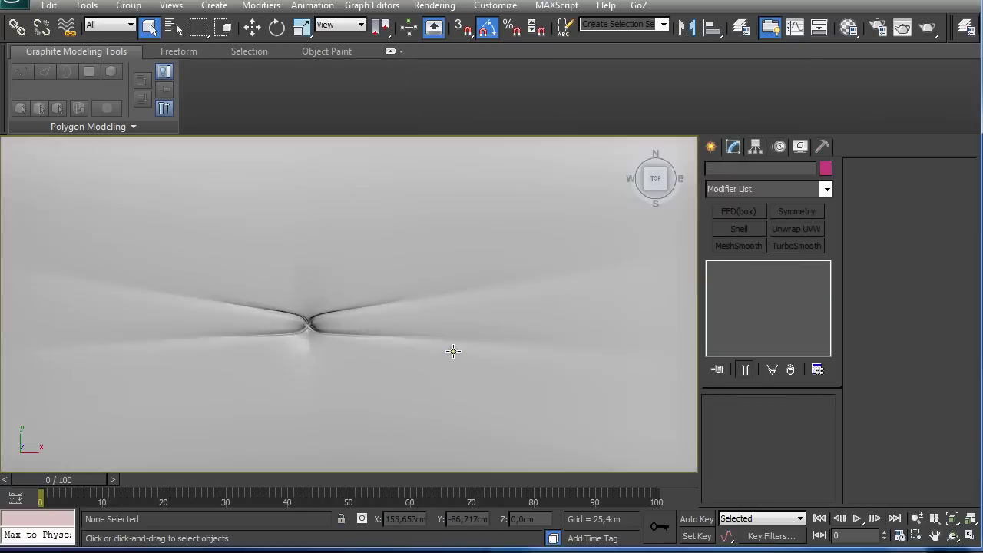
alt+middle_drag(384, 315, 345, 310)
scroll(347, 309, down, 4)
click(368, 335)
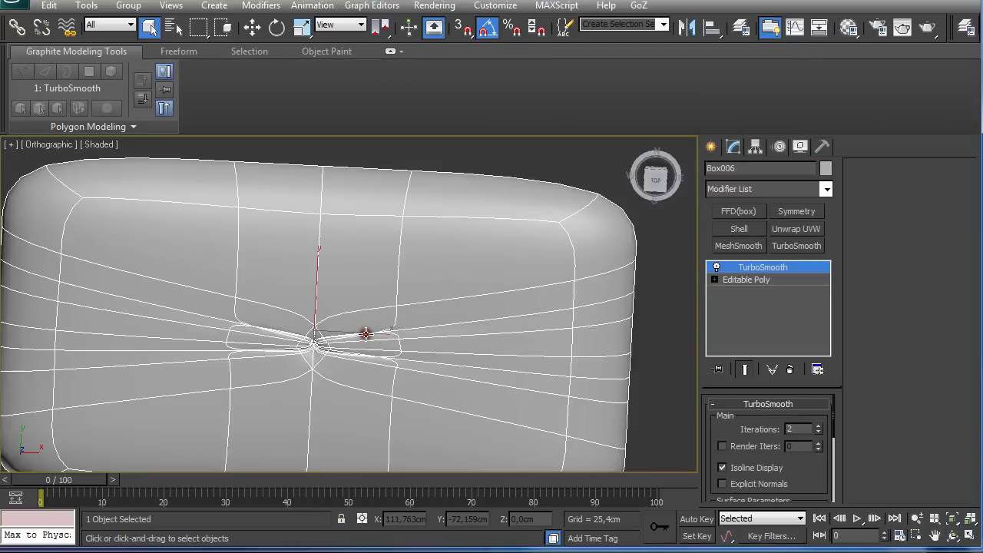
Return the cushion to its Editable Poly level and hide the smoothed end result around the diamond
click(731, 281)
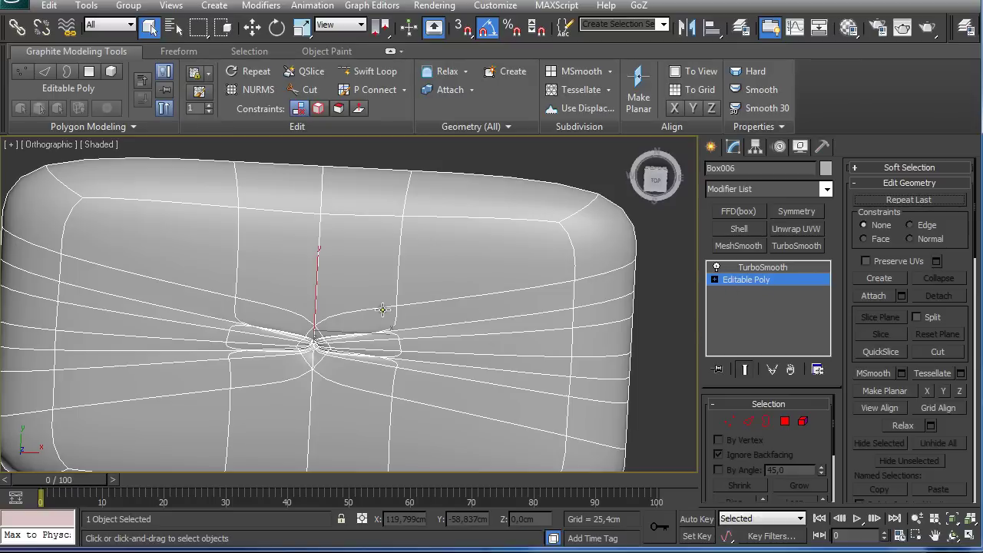
click(756, 371)
scroll(320, 346, up, 5)
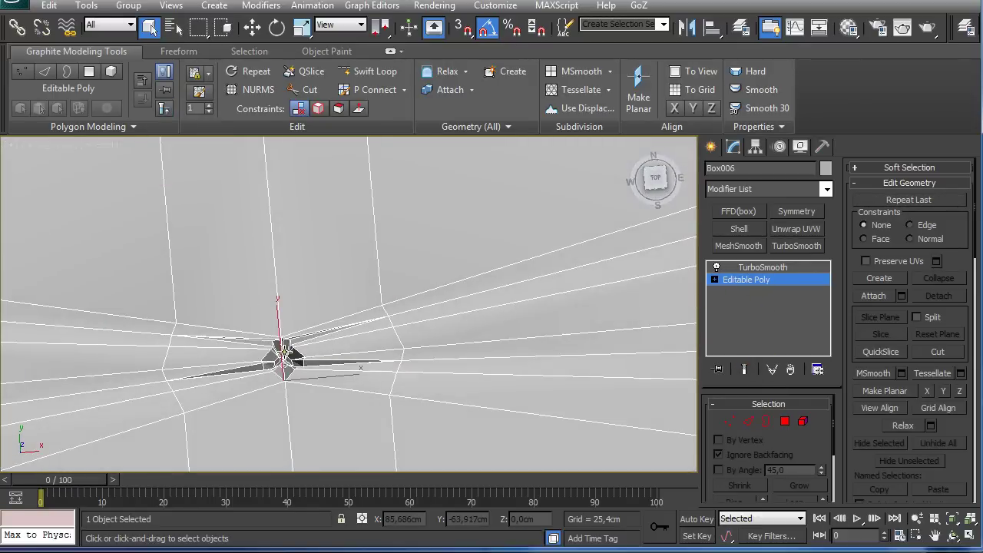
Examine the welded crease ends around the centre tuft from above and the cushion's underside
alt+middle_drag(284, 351, 289, 358)
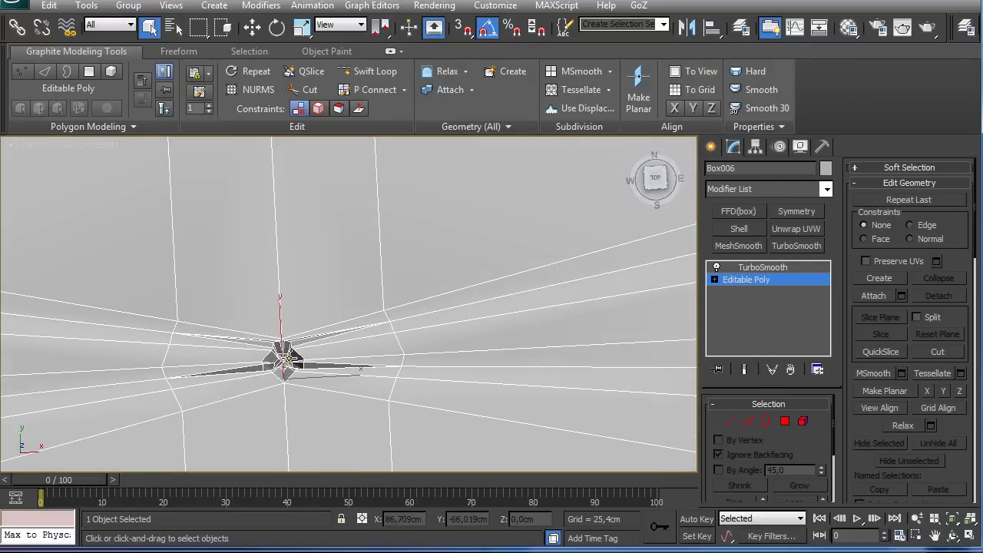
key(t)
scroll(398, 369, up, 4)
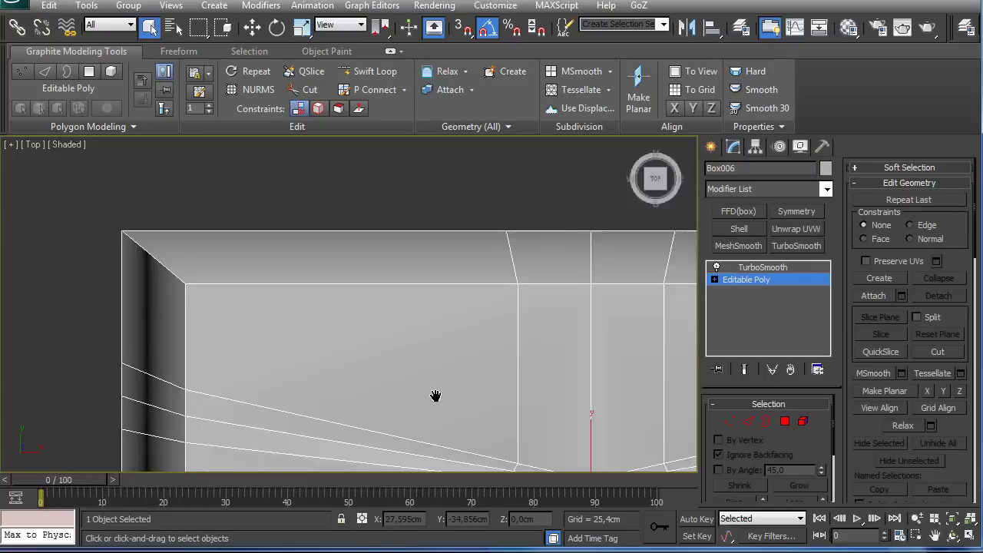
middle_drag(437, 396, 226, 233)
scroll(436, 327, up, 1)
scroll(353, 308, up, 4)
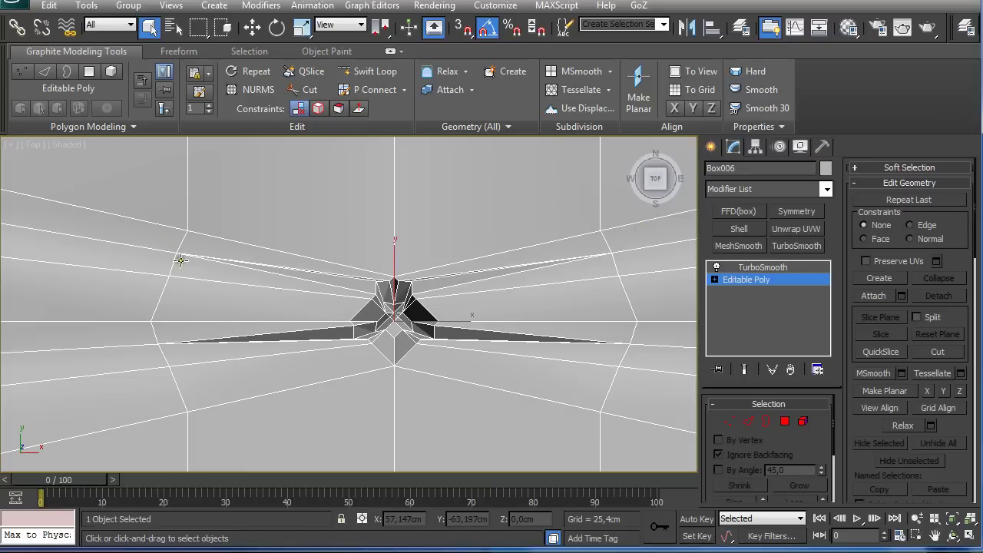
scroll(418, 234, down, 5)
middle_drag(419, 234, 426, 281)
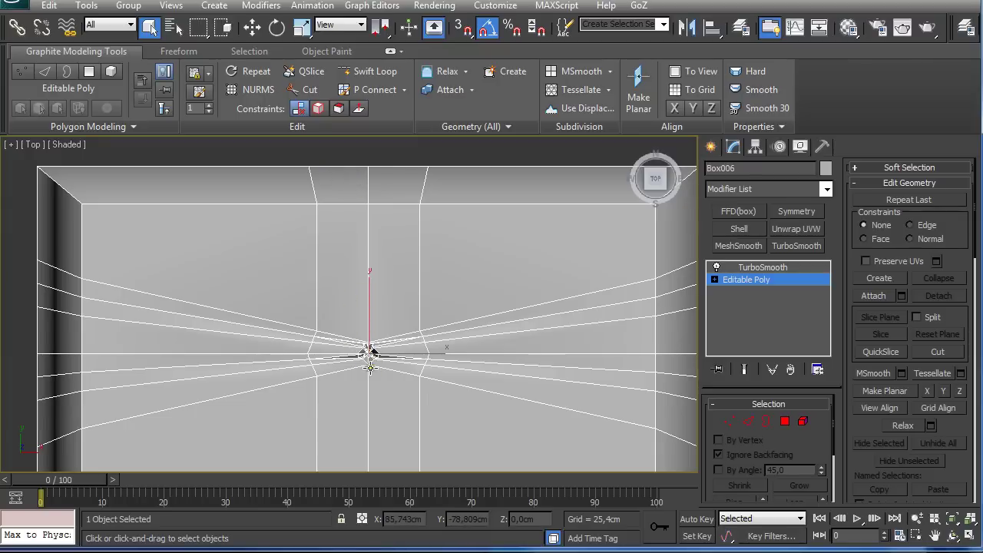
middle_drag(374, 382, 370, 272)
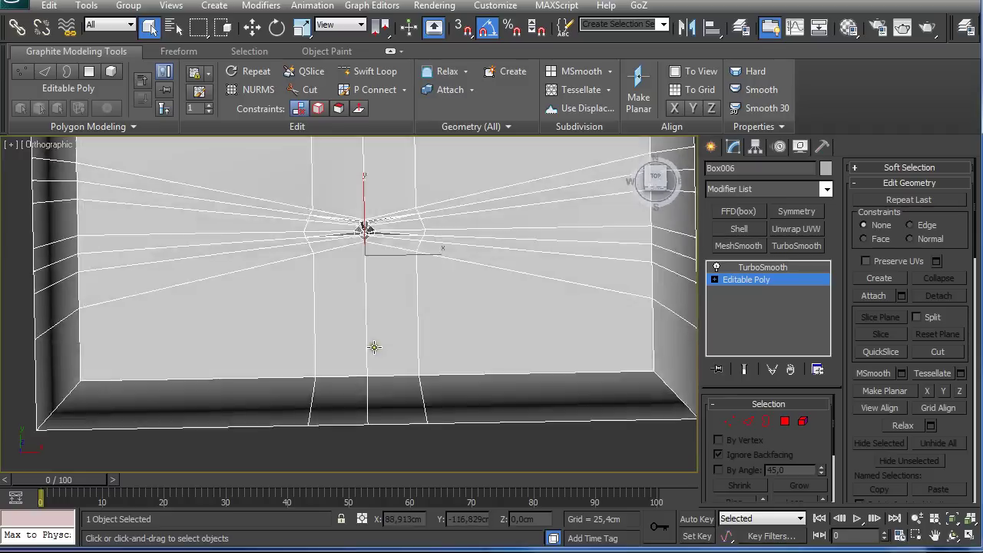
alt+middle_drag(373, 346, 375, 245)
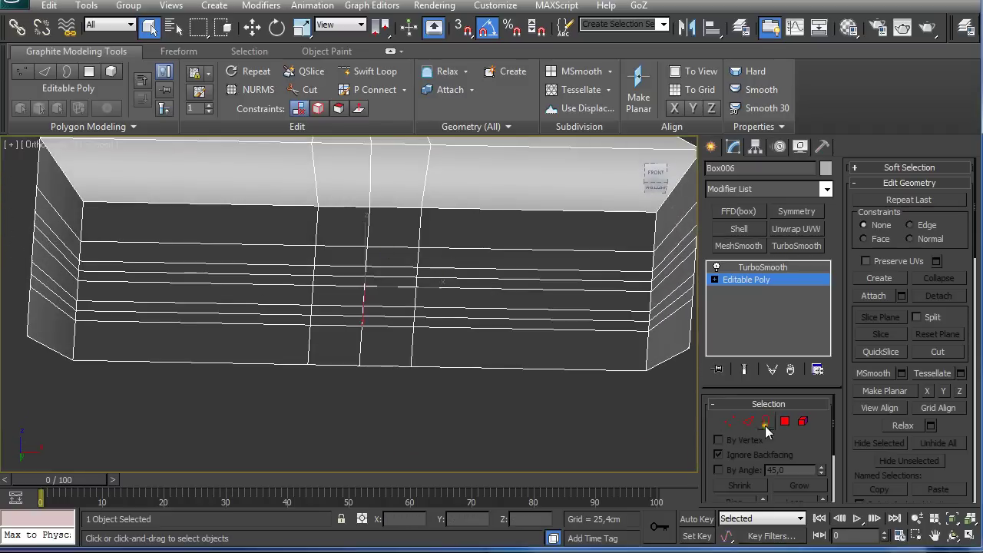
Select only the polygons of the cushion's flat underside, leaving out the sloped side faces
click(785, 421)
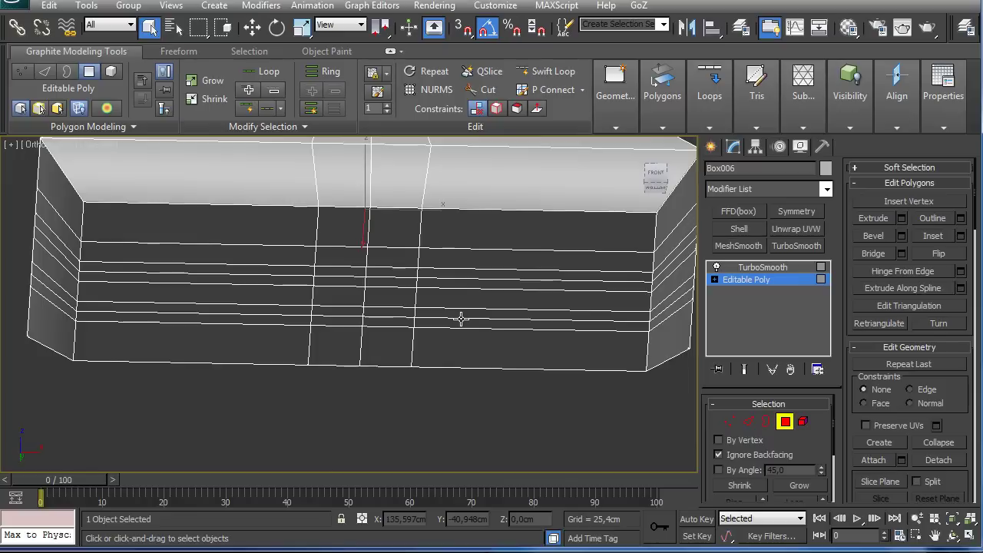
key(t)
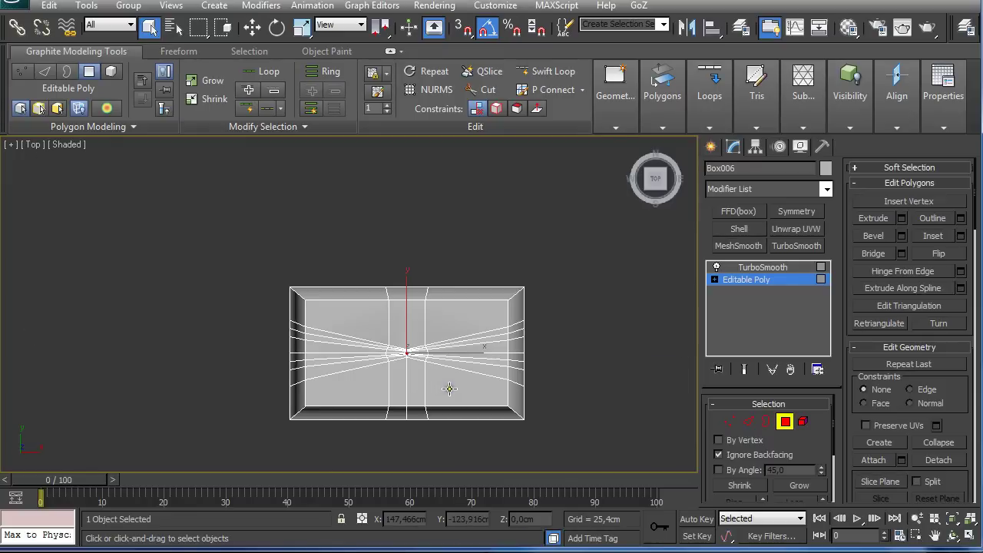
key(f)
scroll(450, 395, up, 3)
scroll(439, 362, down, 1)
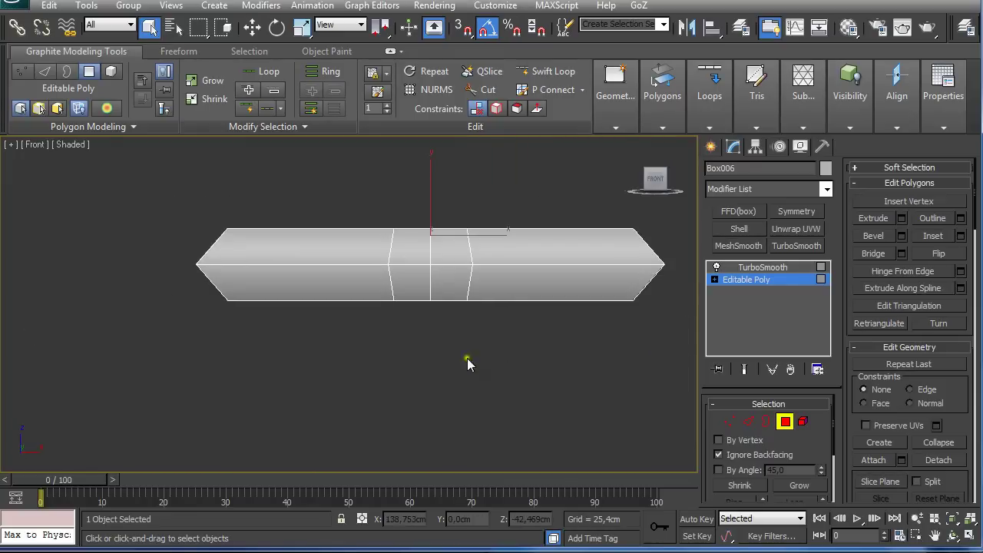
drag(664, 334, 199, 300)
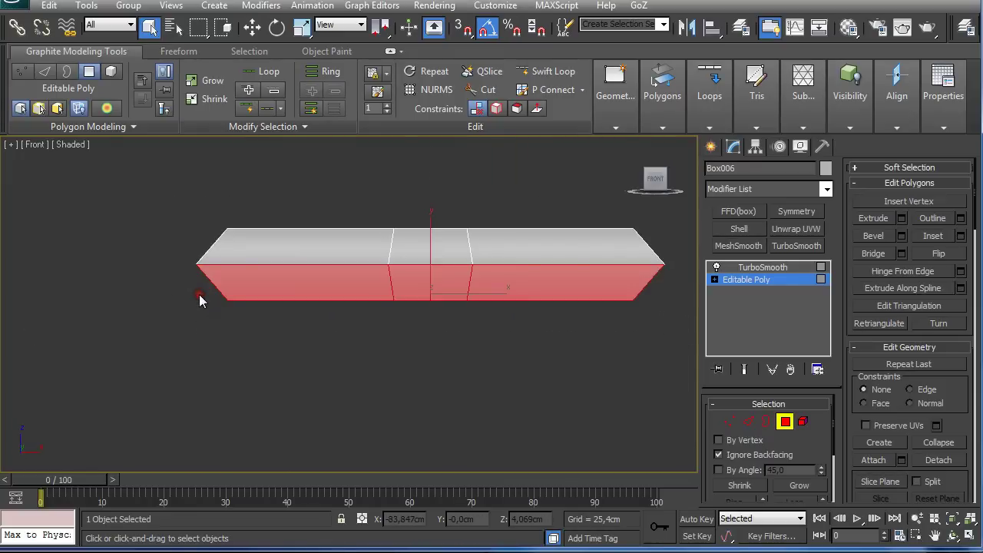
drag(158, 243, 691, 304)
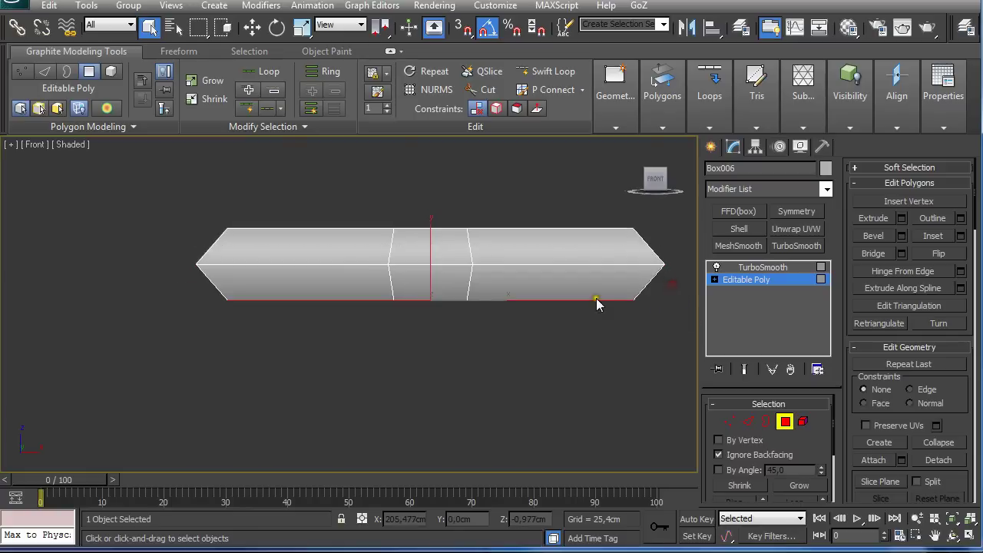
alt+middle_drag(598, 304, 516, 240)
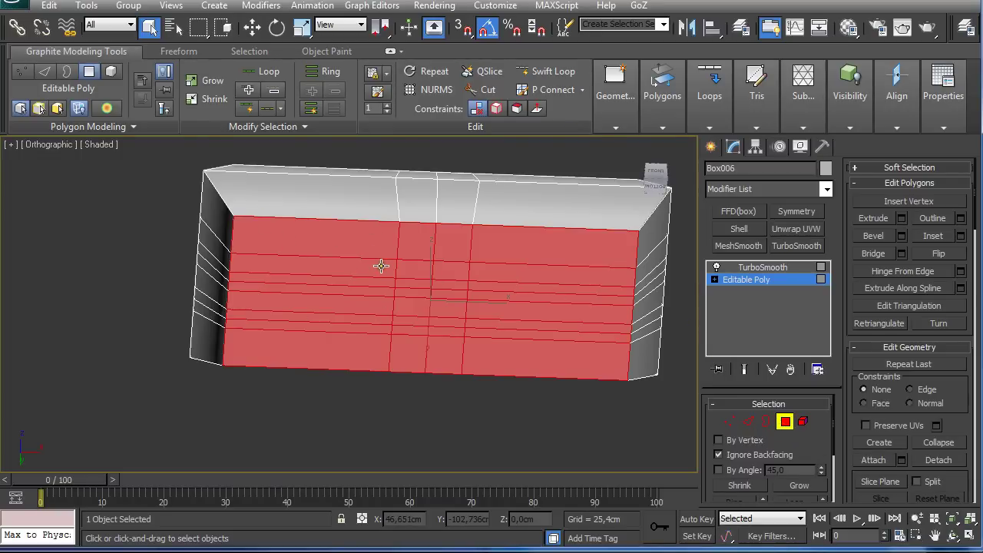
alt+middle_drag(395, 267, 422, 234)
Inset the selected underside polygons as a group by 2.54 cm
mouse_move(662, 132)
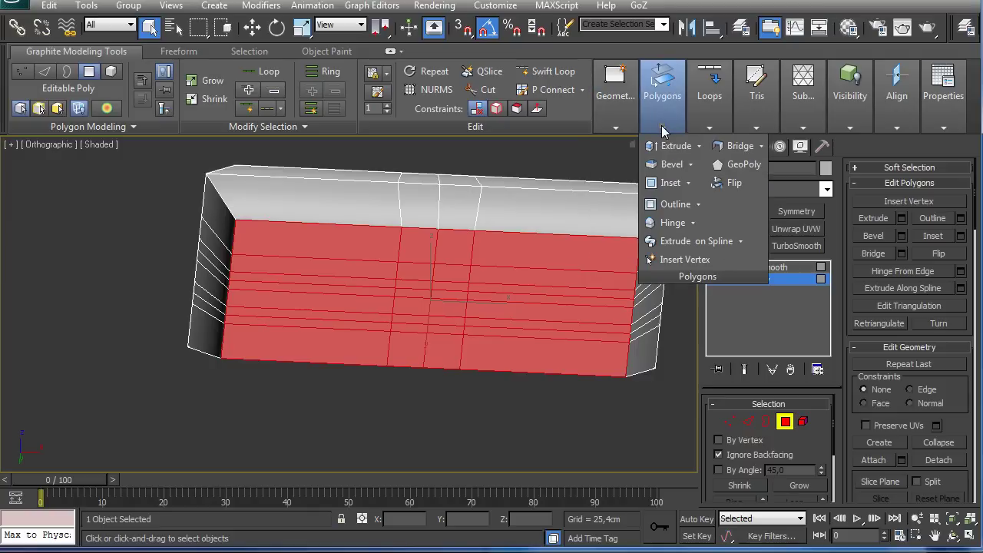
click(670, 183)
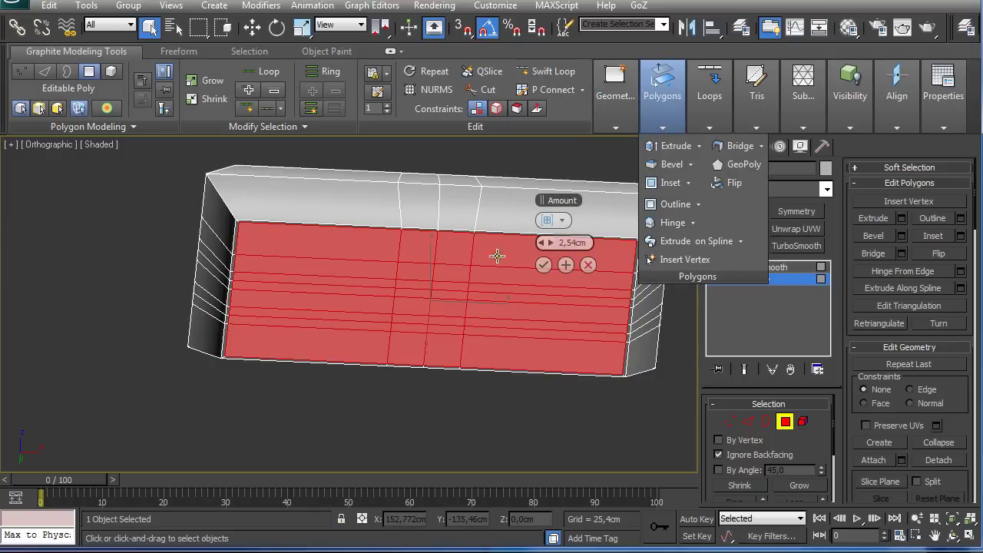
click(542, 265)
Leave polygon editing, show the TurboSmooth result and inspect the cushion's bottom edge without the wireframe
click(785, 421)
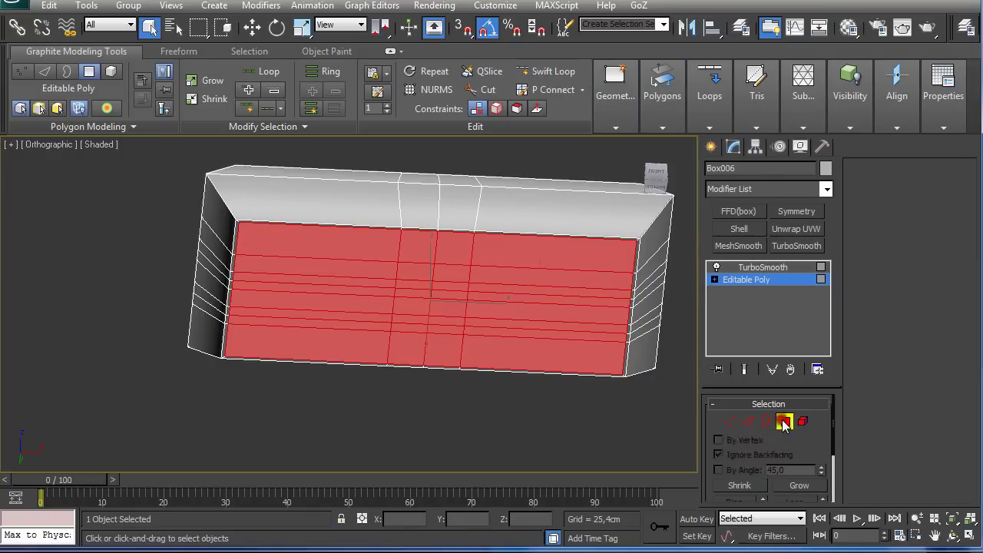
click(744, 369)
alt+middle_drag(533, 300, 492, 353)
click(494, 356)
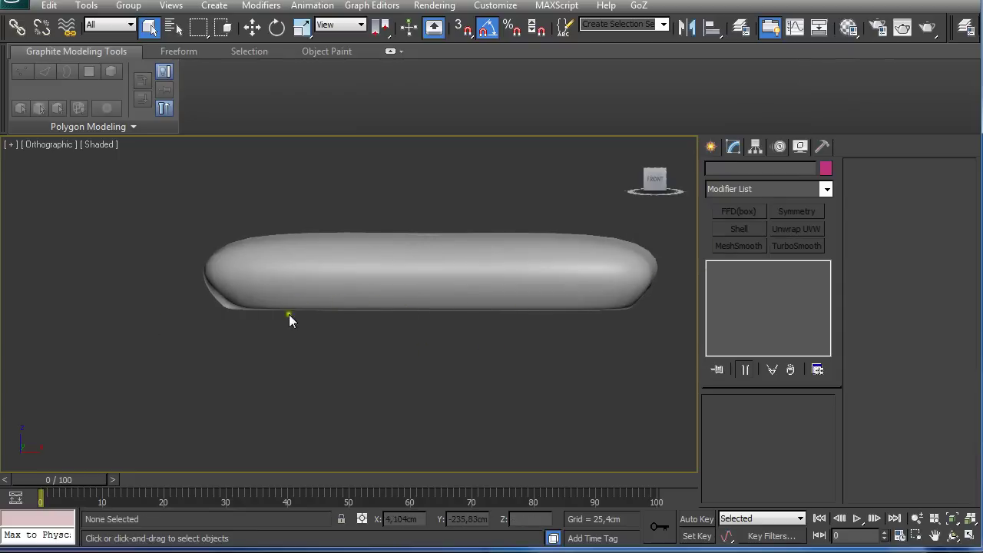
scroll(347, 307, up, 3)
alt+middle_drag(391, 313, 388, 273)
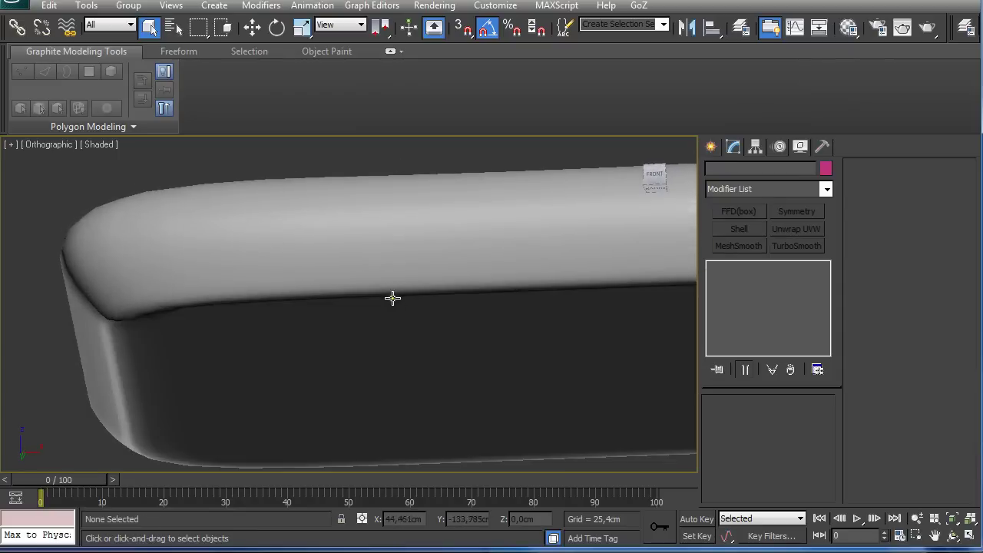
scroll(393, 298, down, 4)
click(398, 309)
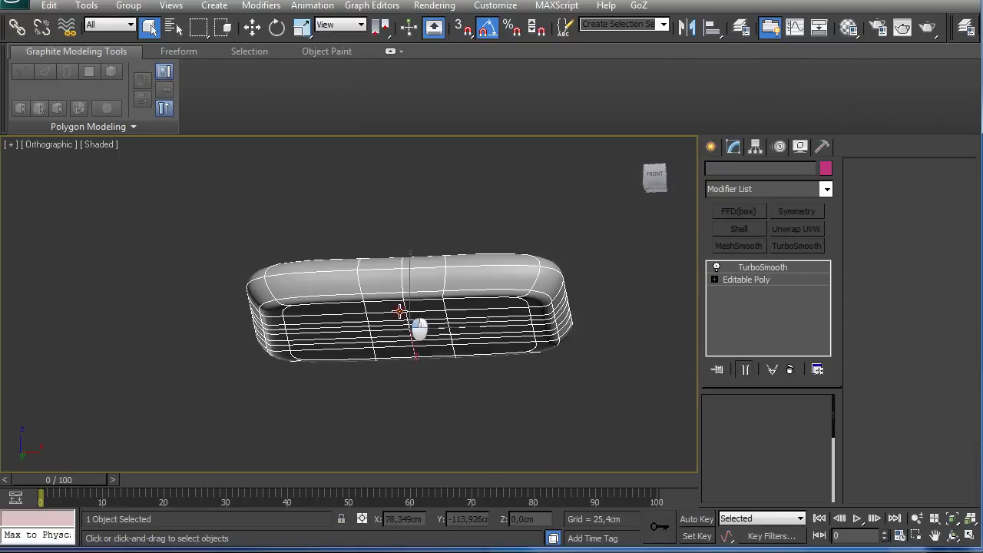
Return to the unsmoothed Editable Poly and select the ring of edges around the lower half of the cushion's sides
click(734, 281)
click(744, 371)
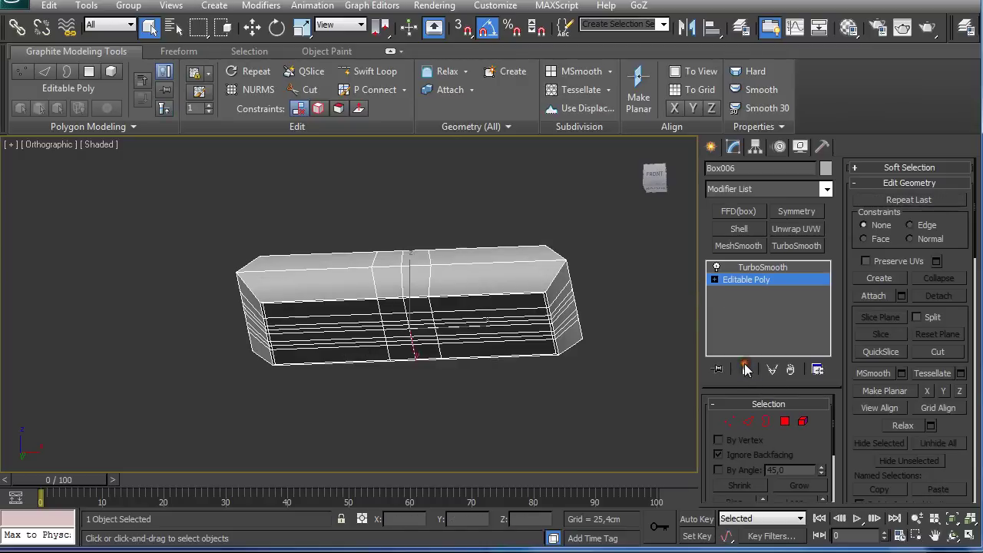
alt+middle_drag(440, 308, 440, 290)
key(f)
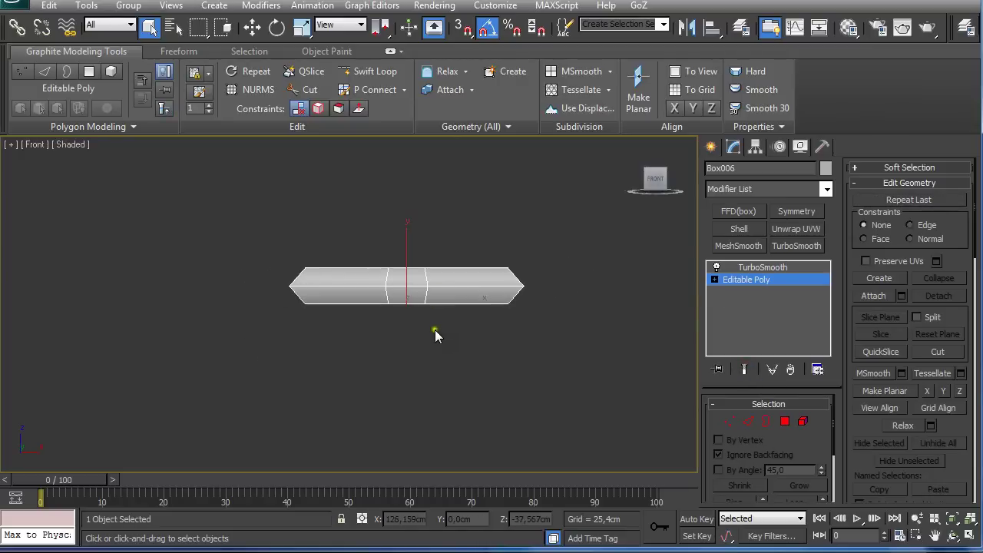
scroll(366, 307, up, 5)
key(2)
click(221, 282)
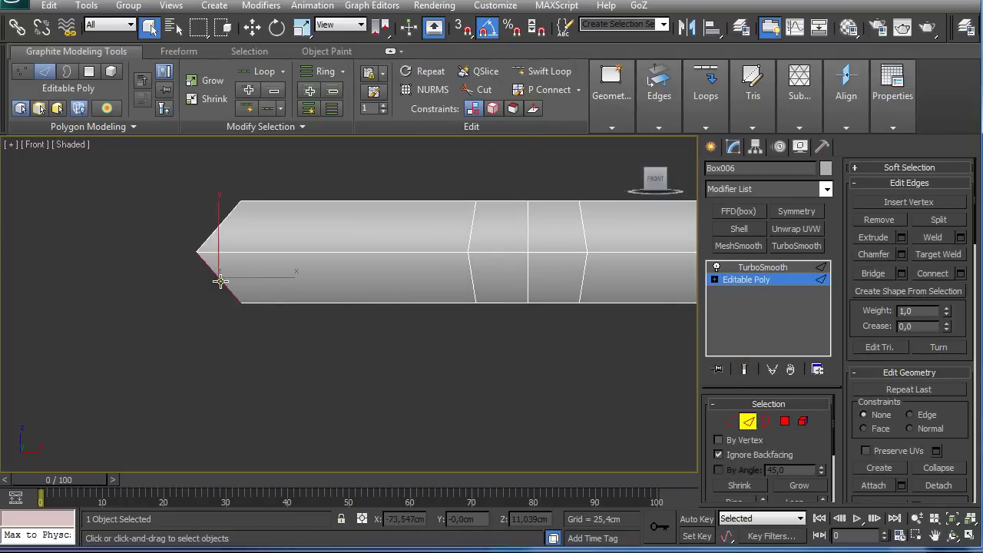
shift+click(475, 280)
middle_drag(474, 280, 460, 283)
scroll(468, 283, down, 2)
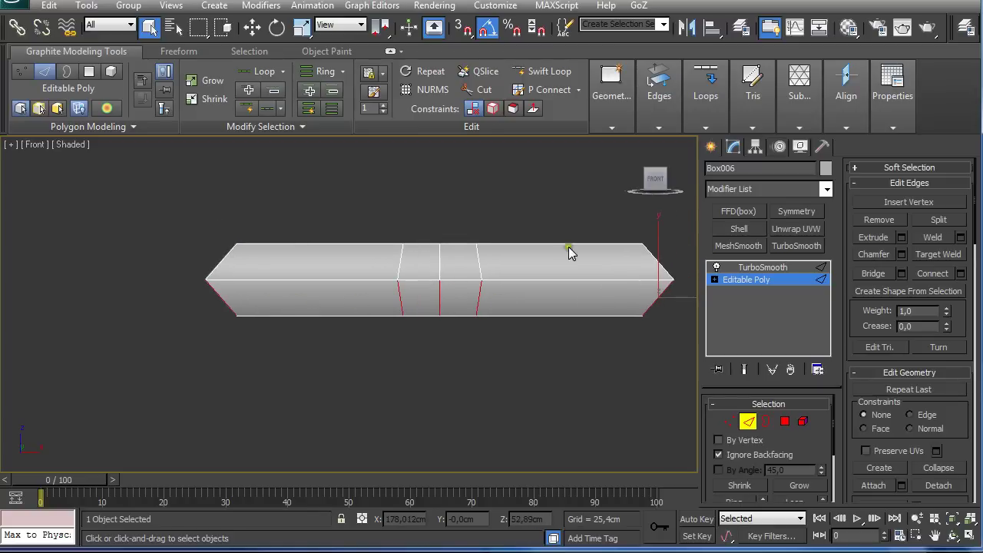
Connect the selected edge ring with one segment, sliding the new loop close to the cushion's bottom edge
click(661, 129)
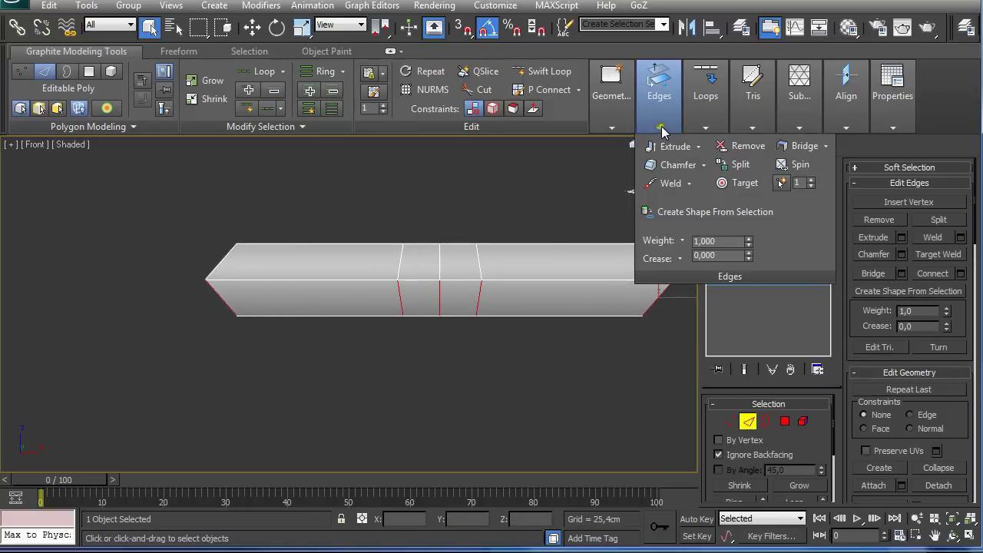
click(706, 128)
click(720, 146)
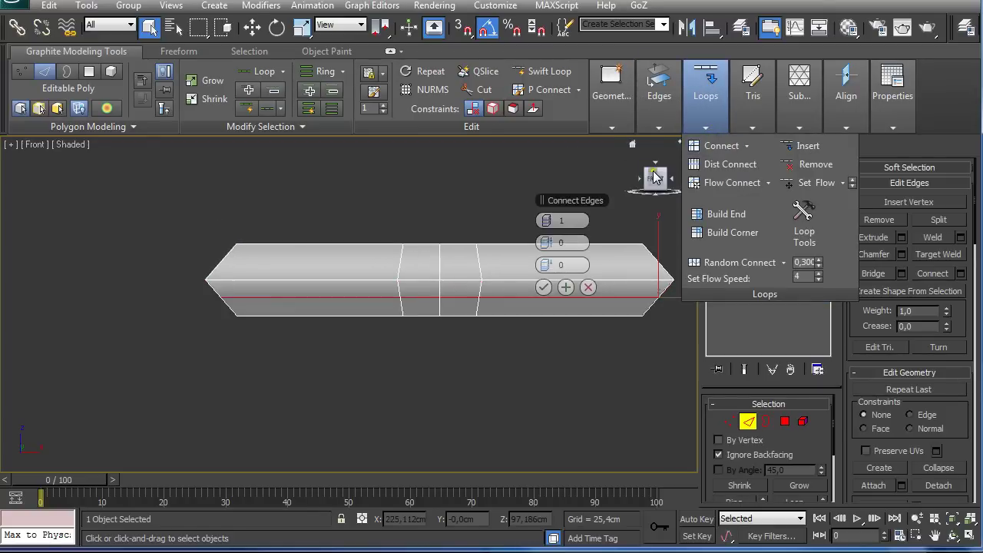
drag(564, 264, 370, 196)
click(543, 288)
Select the full loop of narrow polygons running around the cushion just above its bottom edge
scroll(532, 287, up, 3)
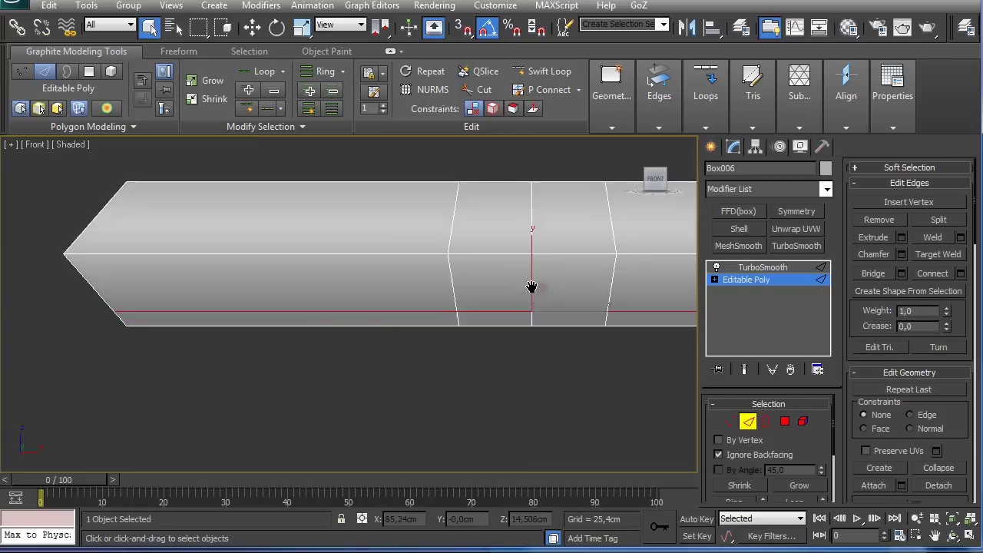
scroll(506, 283, up, 2)
click(783, 421)
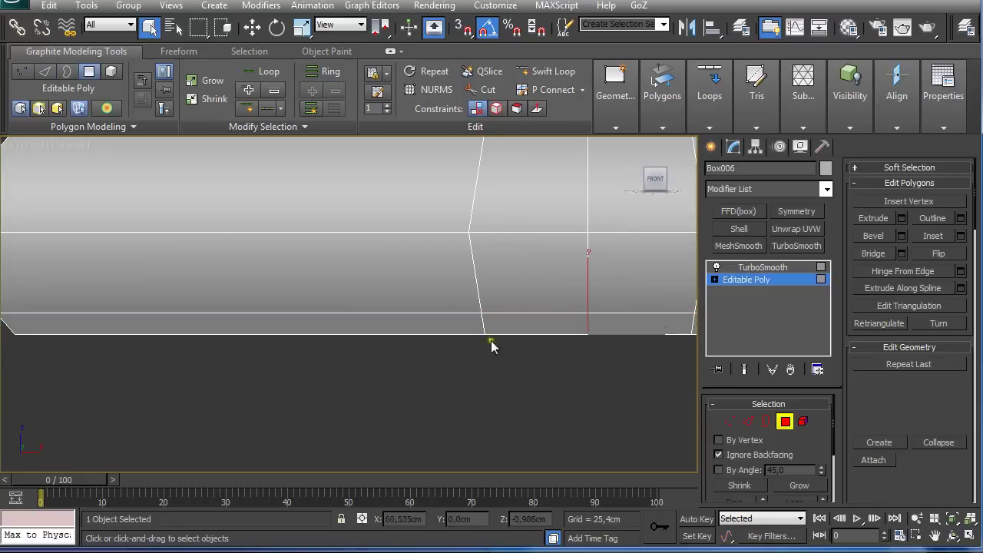
click(505, 323)
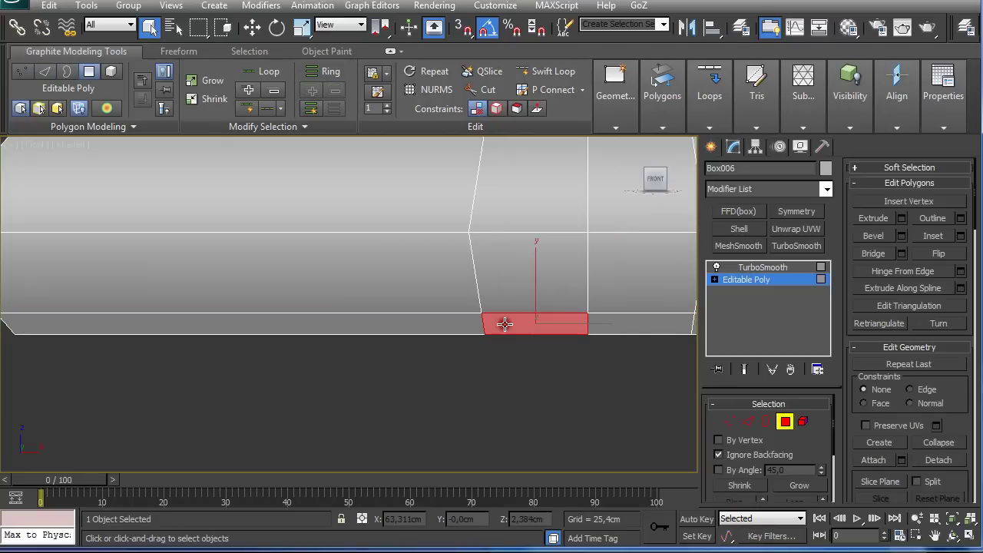
shift+click(442, 326)
scroll(443, 327, down, 5)
alt+middle_drag(443, 329, 443, 357)
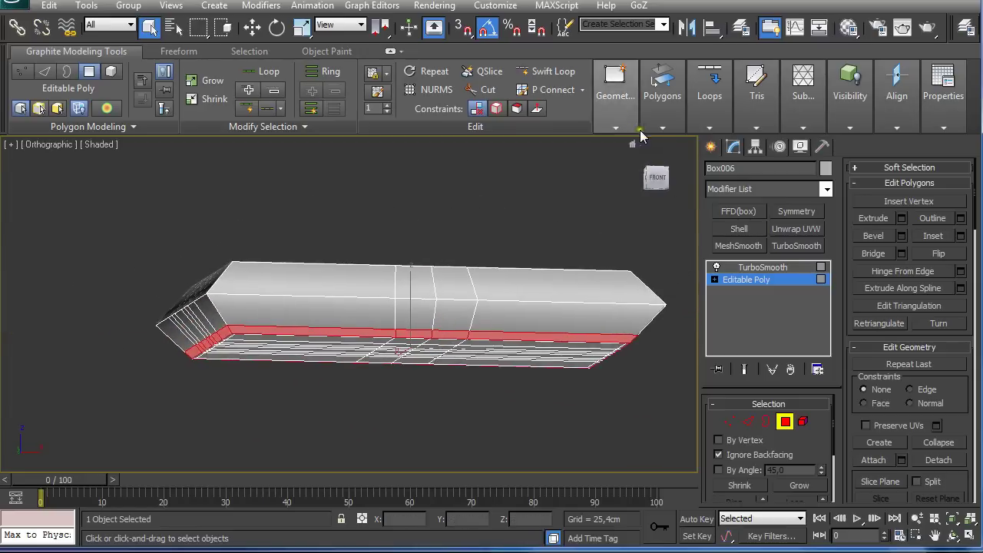
Extrude the narrow polygon band inward along local normals with a height of -2.635 cm, keeping the extrusion settings open
mouse_move(663, 97)
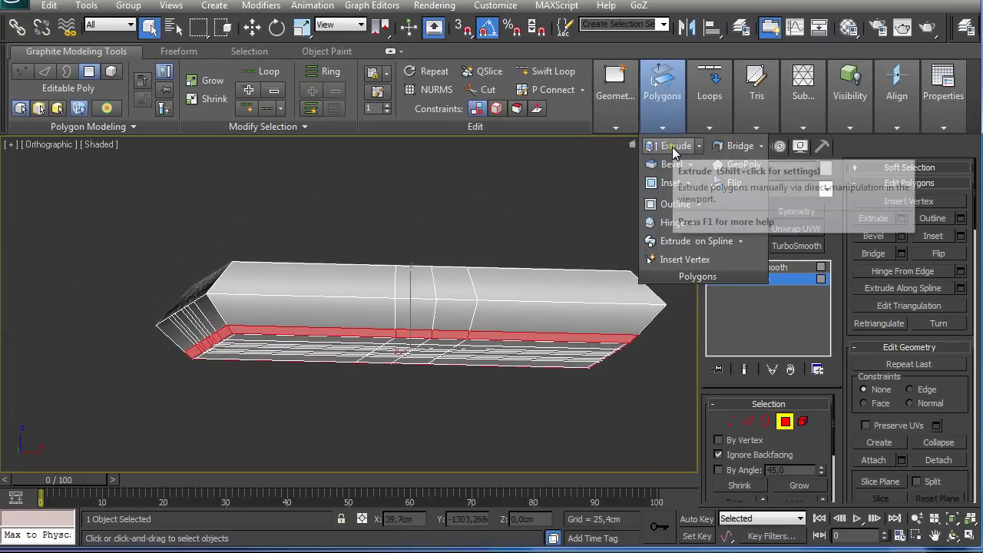
click(672, 146)
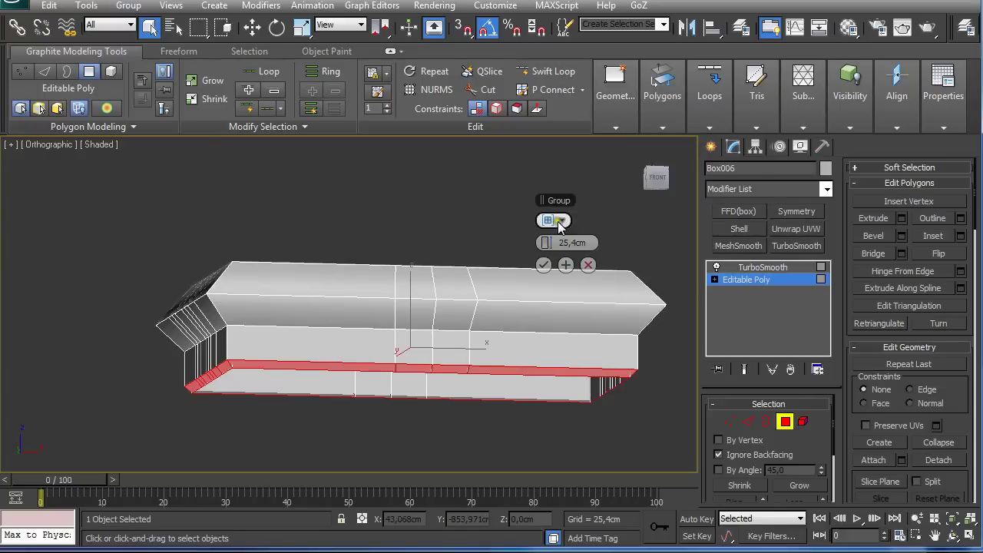
click(555, 220)
click(589, 248)
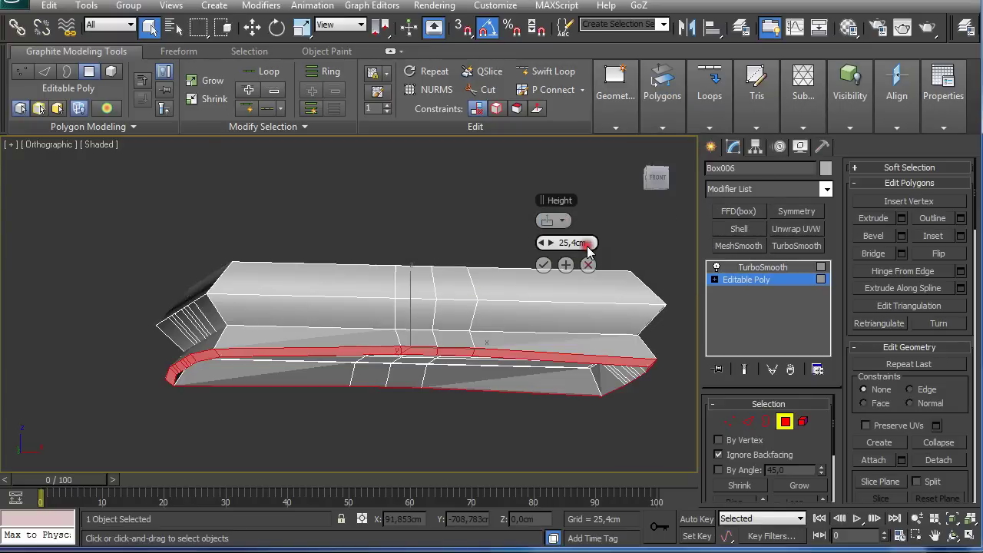
drag(547, 243, 508, 239)
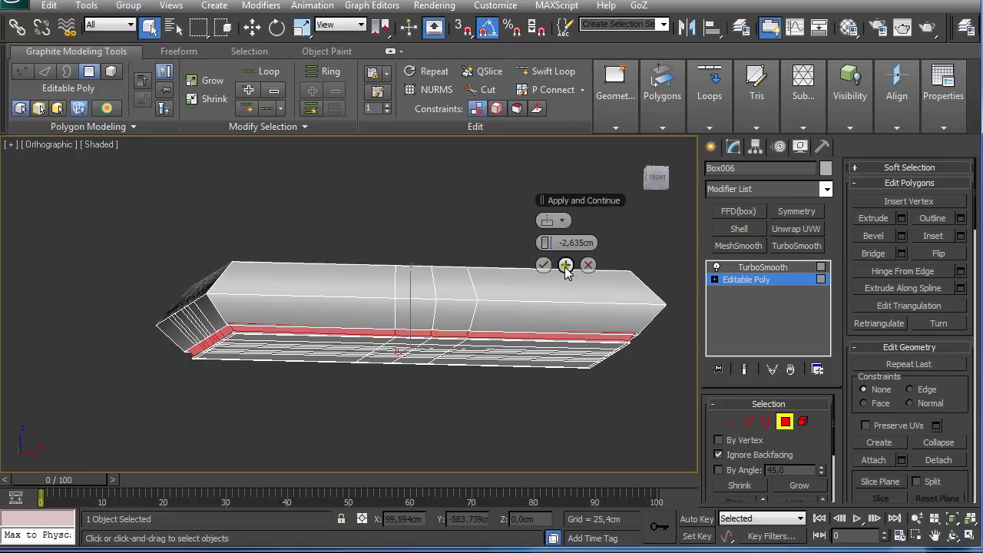
click(566, 265)
Extrude the same band outward by 4.654 cm, leave polygon editing and show the TurboSmooth result
drag(558, 243, 559, 242)
alt+middle_drag(424, 267, 414, 301)
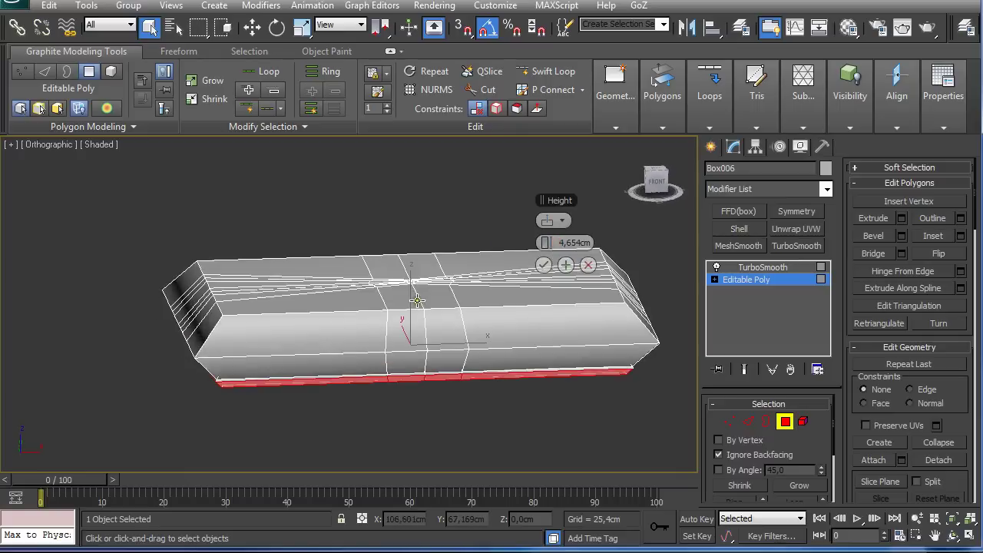
scroll(362, 326, up, 3)
alt+middle_drag(252, 371, 226, 298)
click(544, 265)
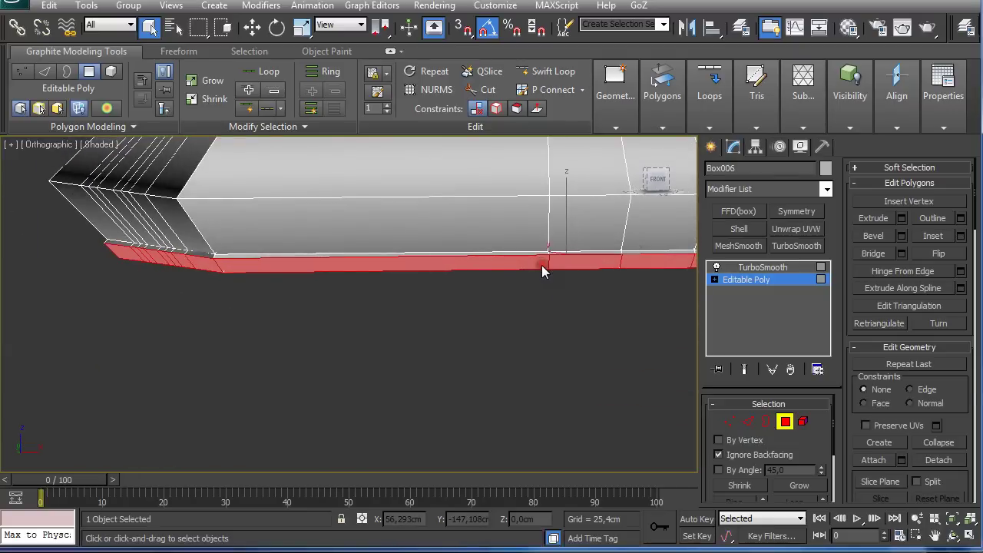
click(785, 422)
click(744, 370)
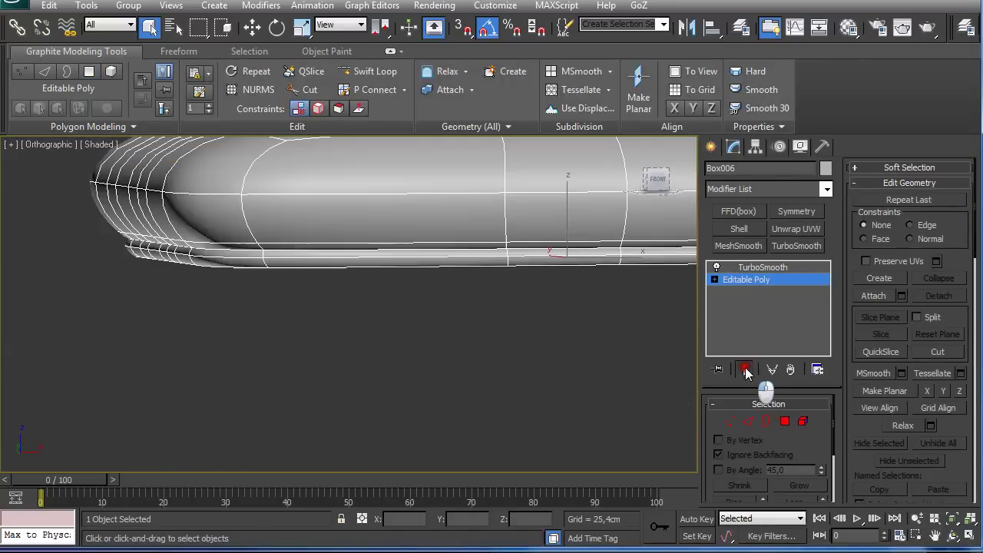
Examine the smoothed piping band along the cushion's bottom edge from below and around its corners
click(365, 296)
alt+middle_drag(362, 297, 273, 224)
scroll(218, 273, up, 2)
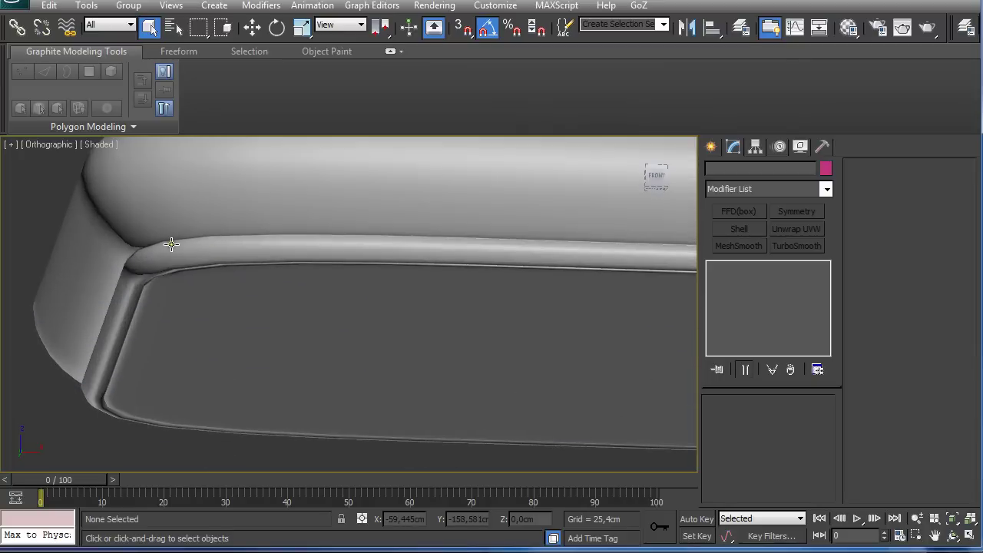
alt+middle_drag(171, 245, 290, 278)
middle_drag(280, 270, 336, 265)
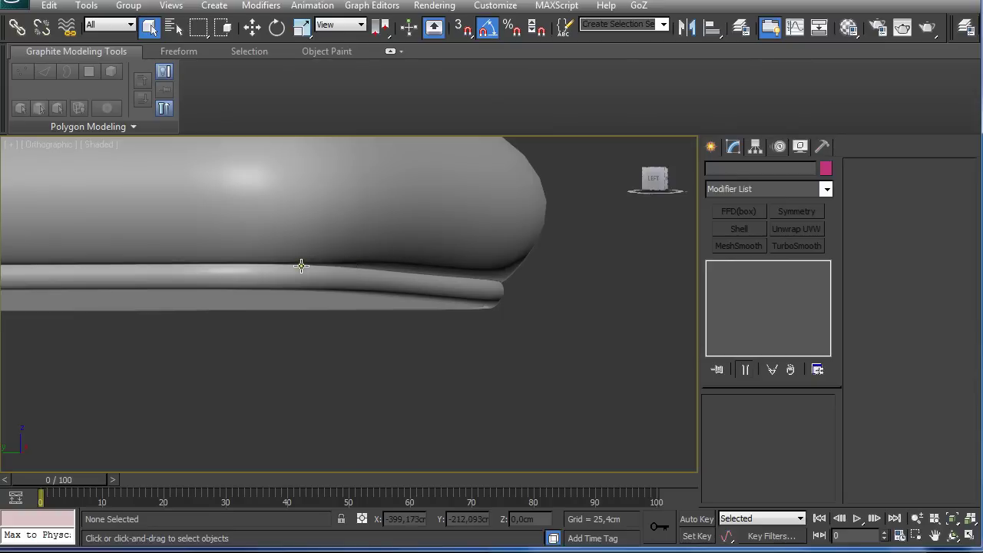
alt+middle_drag(301, 266, 240, 270)
scroll(385, 284, down, 2)
middle_drag(514, 301, 340, 298)
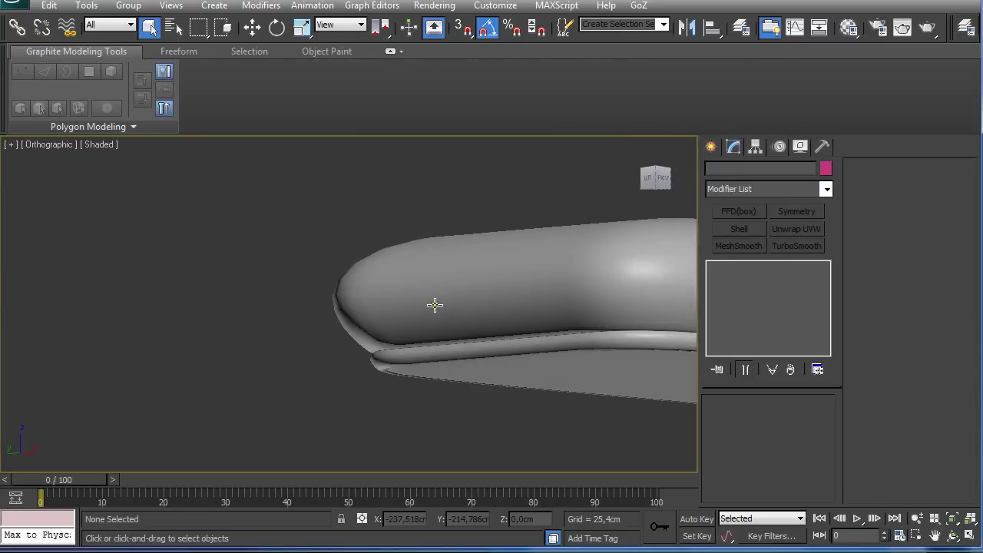
alt+middle_drag(435, 305, 210, 325)
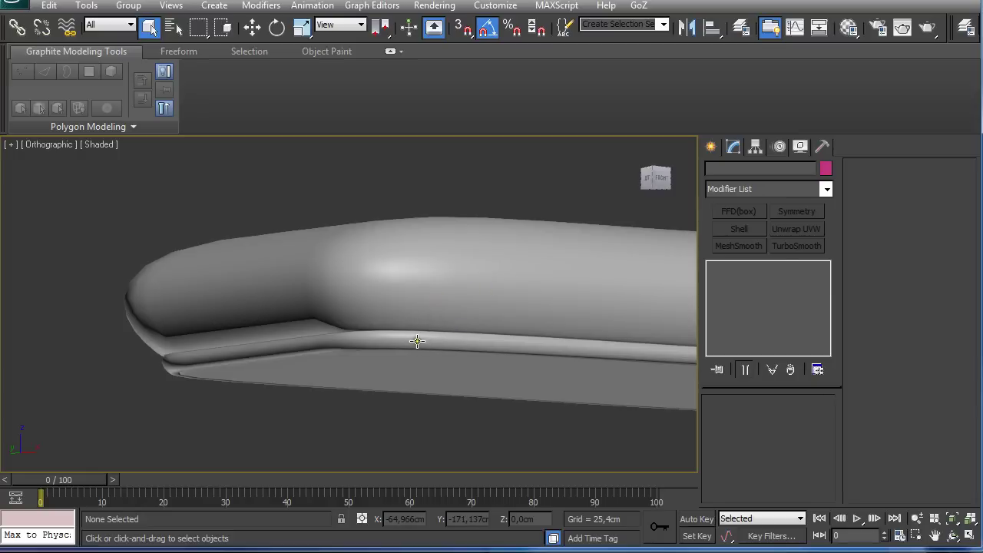
Reselect the cushion and return to its Editable Poly level with the TurboSmooth result hidden
click(417, 341)
alt+middle_drag(417, 340, 361, 329)
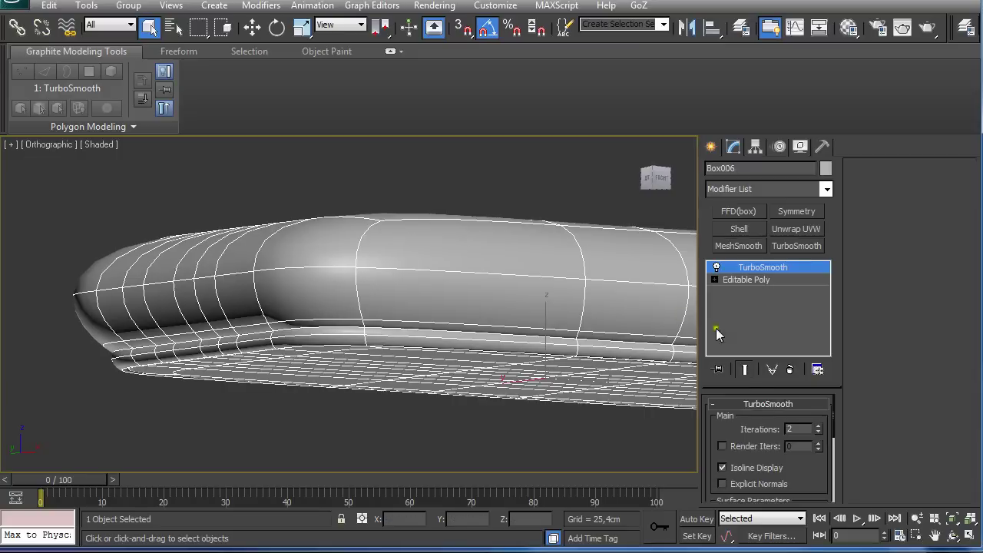
click(749, 280)
alt+middle_drag(630, 292, 563, 306)
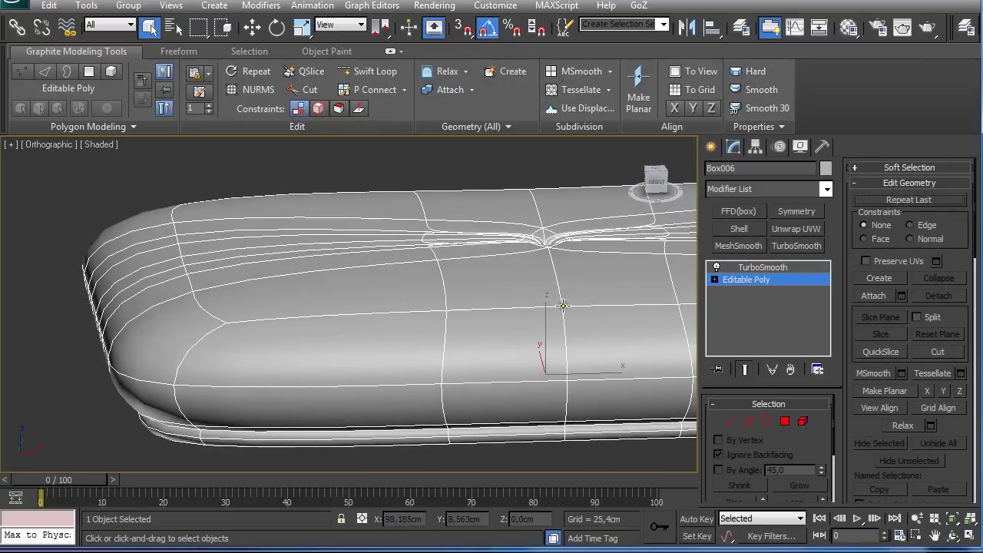
click(579, 310)
click(747, 368)
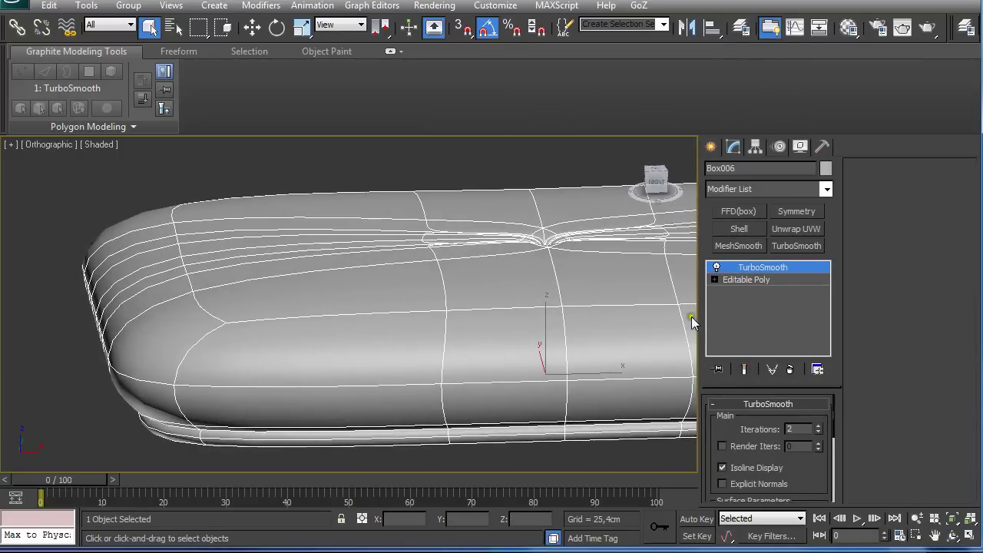
click(741, 280)
click(745, 369)
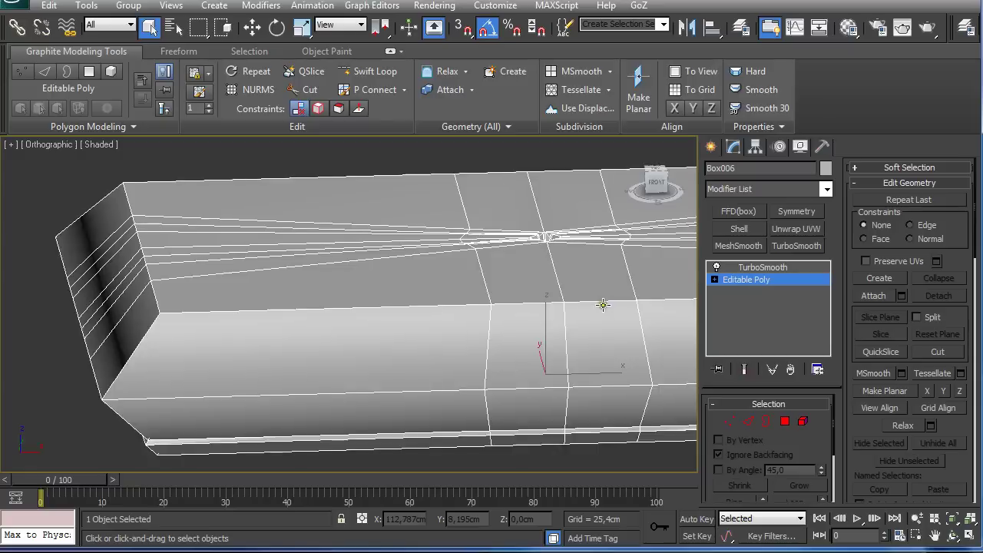
In top view, connect the lengthwise edge rings on both halves of the cushion with one segment each, using zero pinch and slide
key(t)
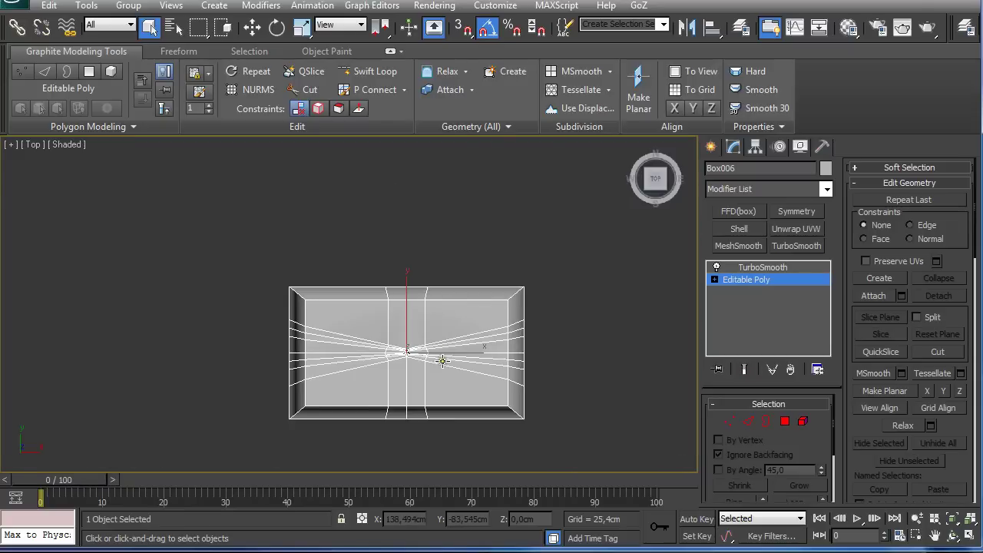
key(2)
click(344, 335)
key(alt+r)
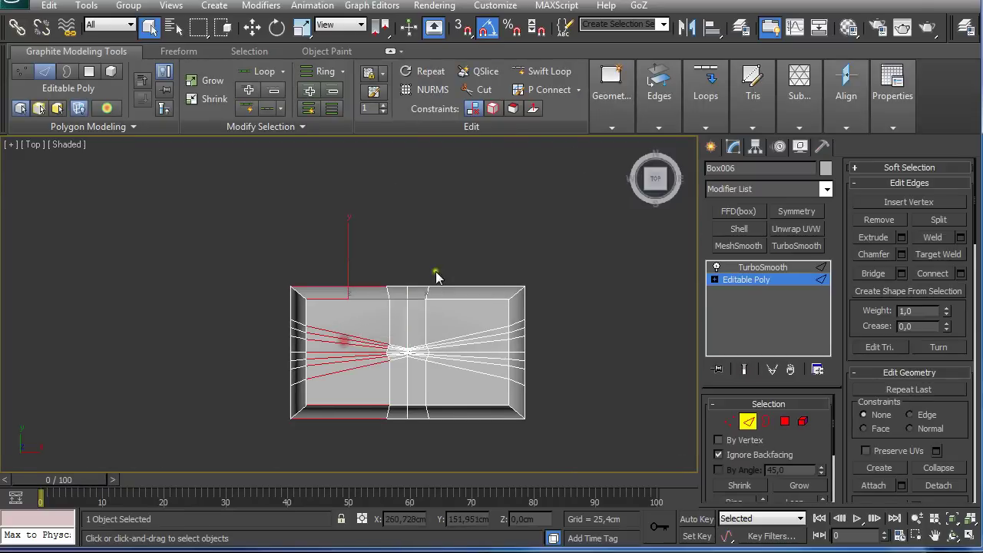
mouse_move(711, 128)
click(715, 146)
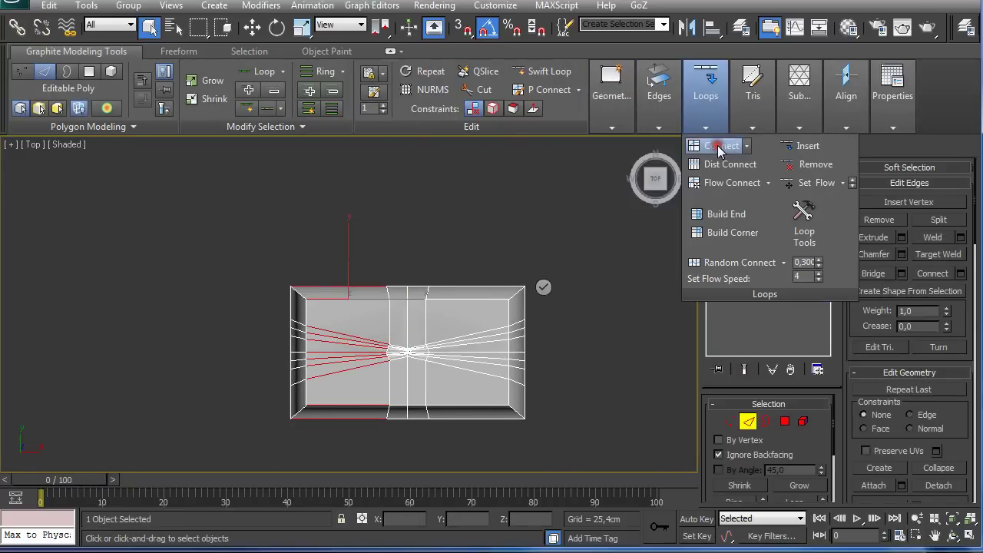
right_click(548, 266)
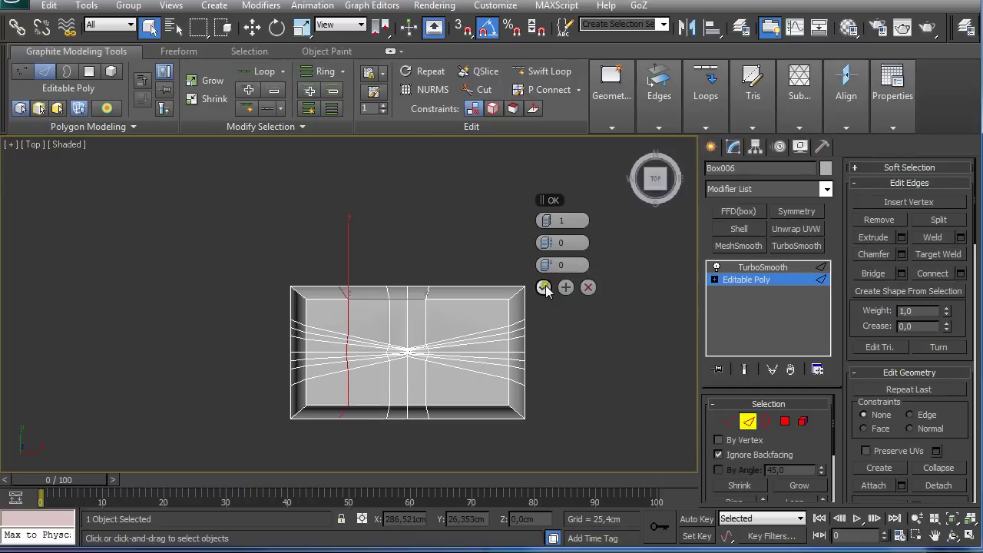
click(565, 287)
click(477, 332)
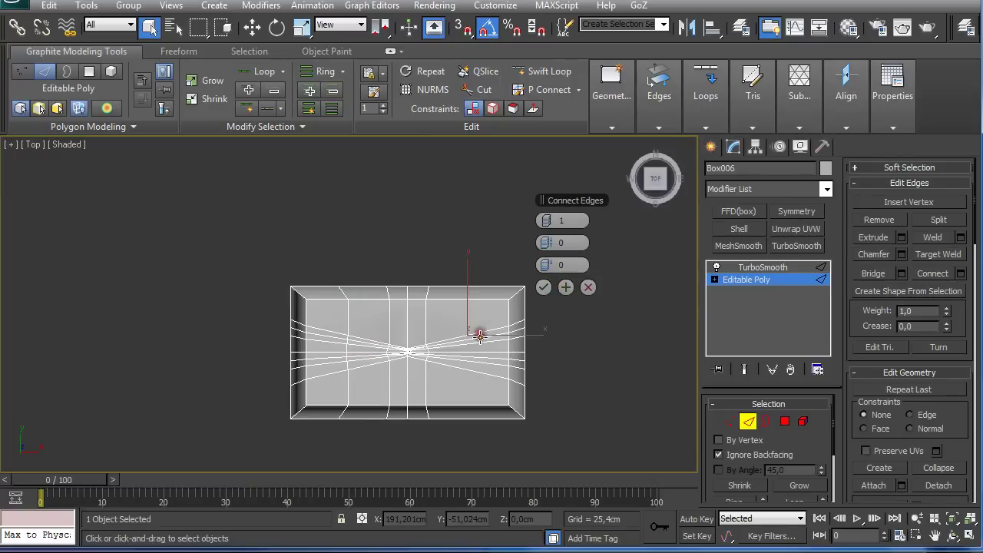
click(543, 288)
Select the cluster of vertices at the central tuft and move it downward in Z to deepen the dimple
scroll(511, 325, up, 6)
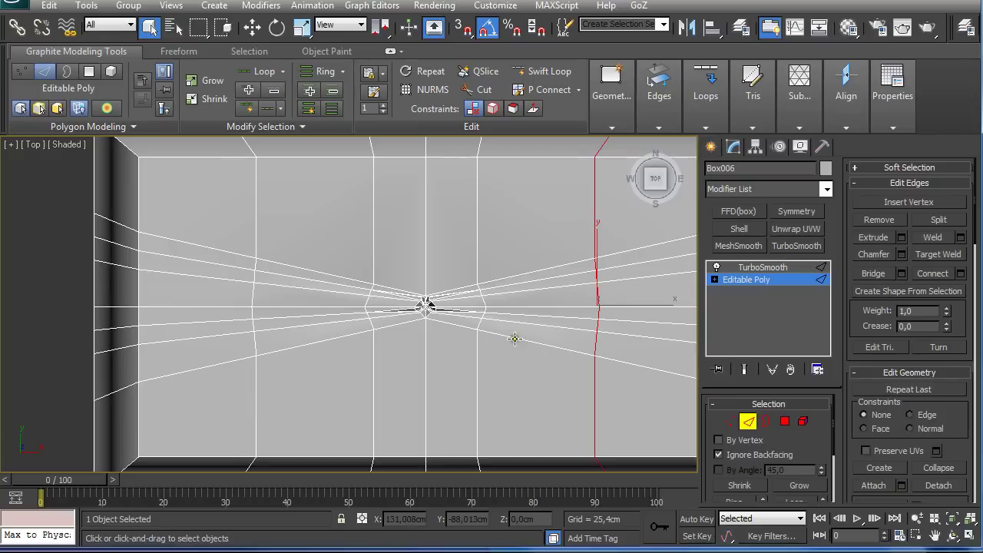
scroll(515, 339, up, 5)
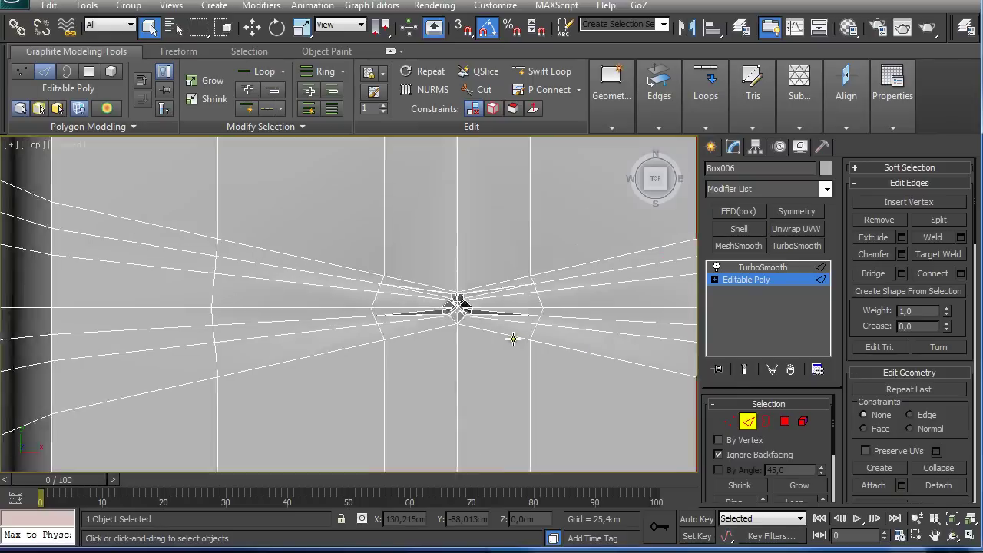
click(730, 421)
drag(461, 268, 553, 372)
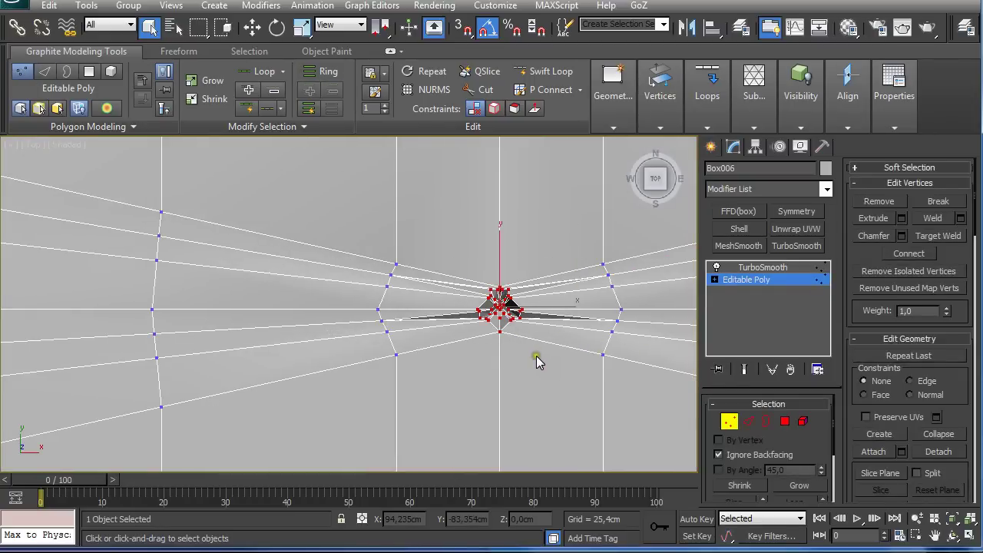
alt+middle_drag(536, 356, 533, 287)
key(w)
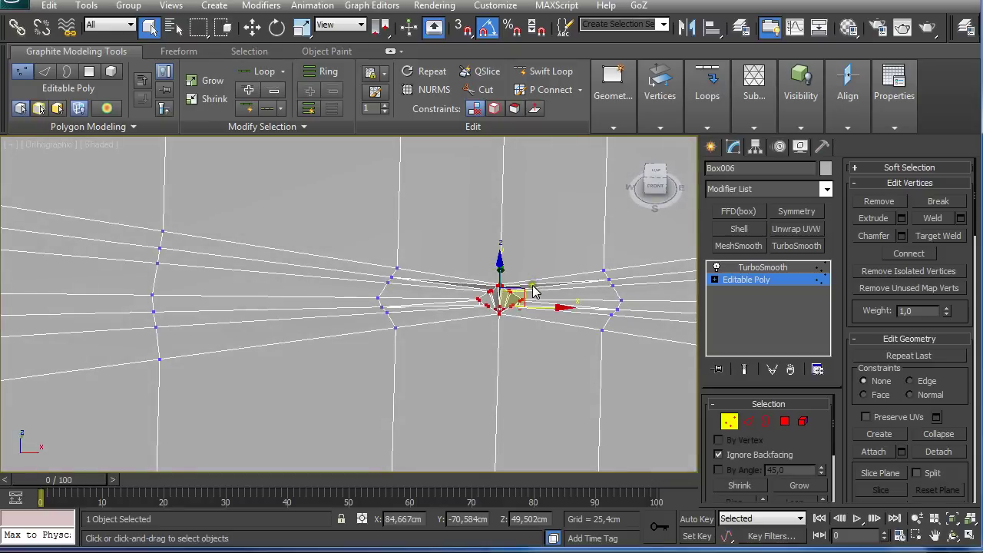
drag(499, 271, 498, 301)
Select the crease vertices on the two newly added edge loops and raise them about 17 cm in Z
scroll(498, 302, down, 3)
drag(230, 252, 296, 360)
ctrl+drag(567, 267, 620, 351)
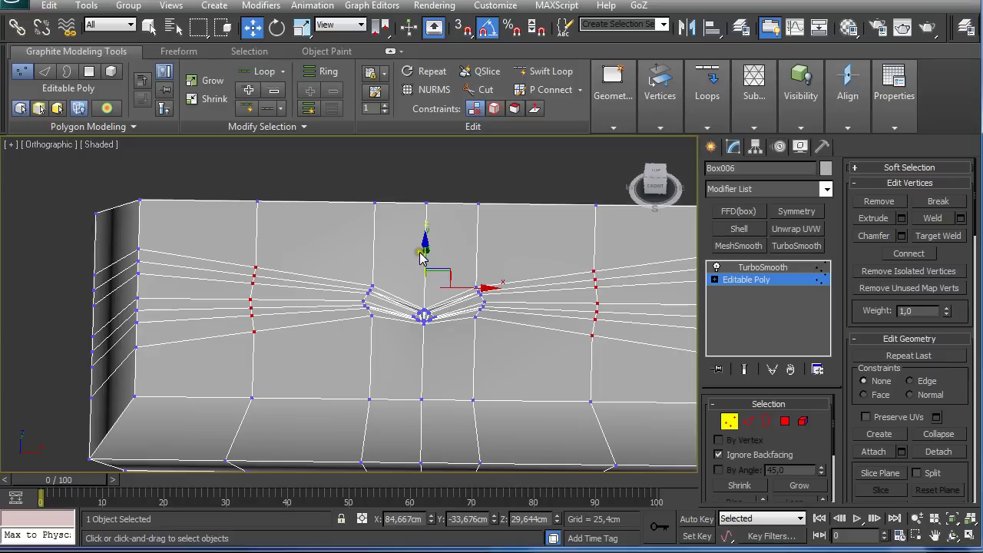
drag(424, 254, 424, 229)
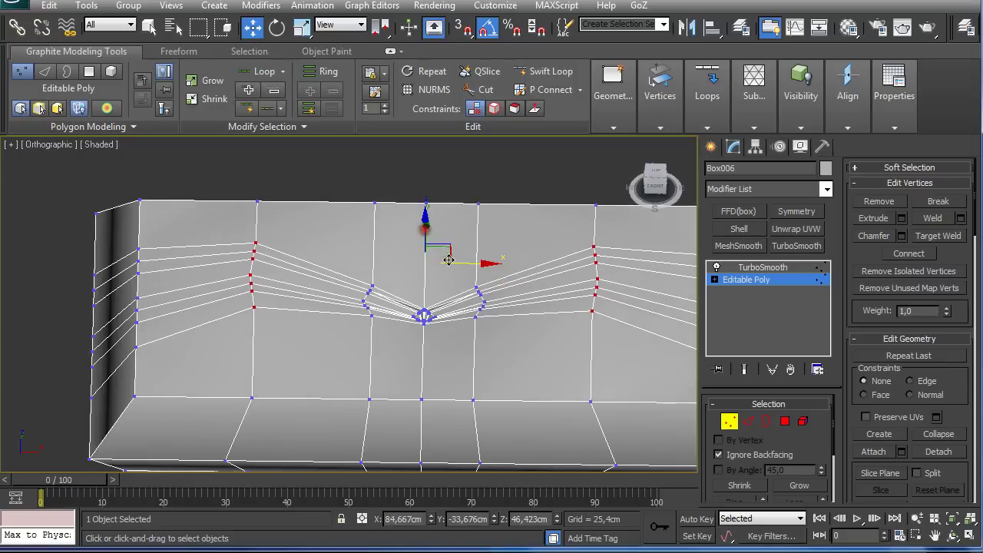
Select the crease vertices on the inner loops at both sides of the tuft and raise them about 5 cm
alt+middle_drag(450, 258, 446, 225)
drag(356, 256, 379, 292)
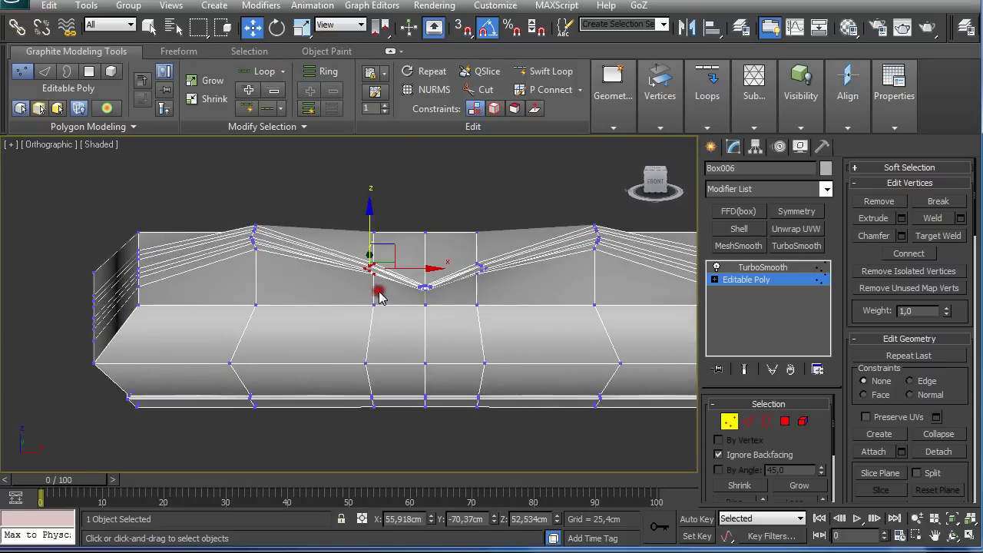
ctrl+drag(466, 260, 510, 309)
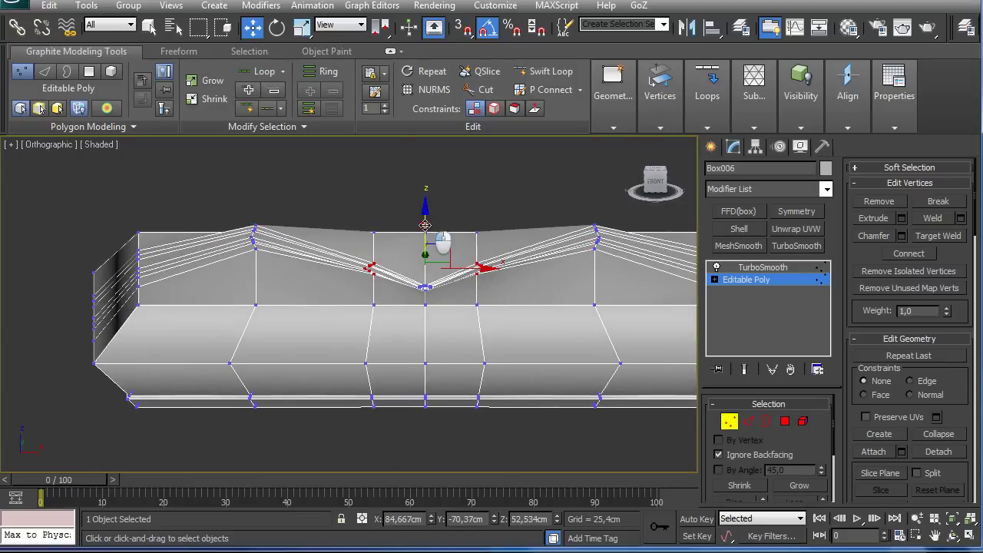
drag(425, 225, 425, 215)
alt+middle_drag(425, 215, 433, 224)
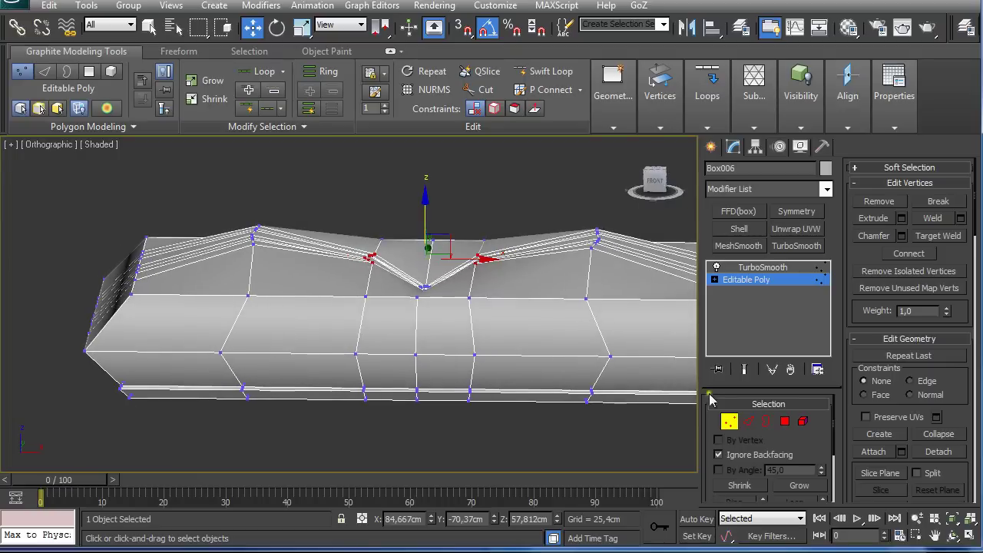
Show the TurboSmooth result, leave vertex editing and display the deselected cushion in perspective
click(745, 370)
click(493, 200)
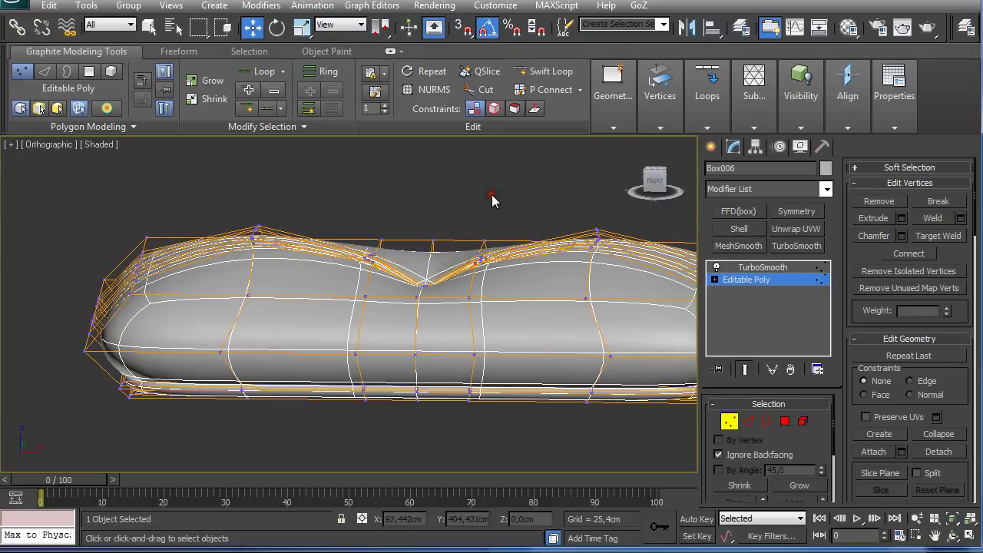
key(1)
click(466, 202)
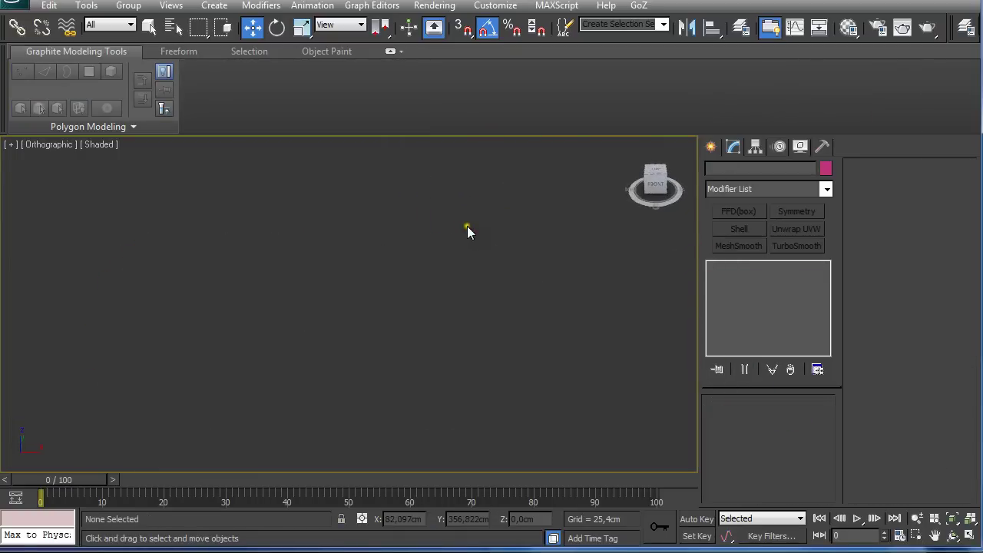
key(p)
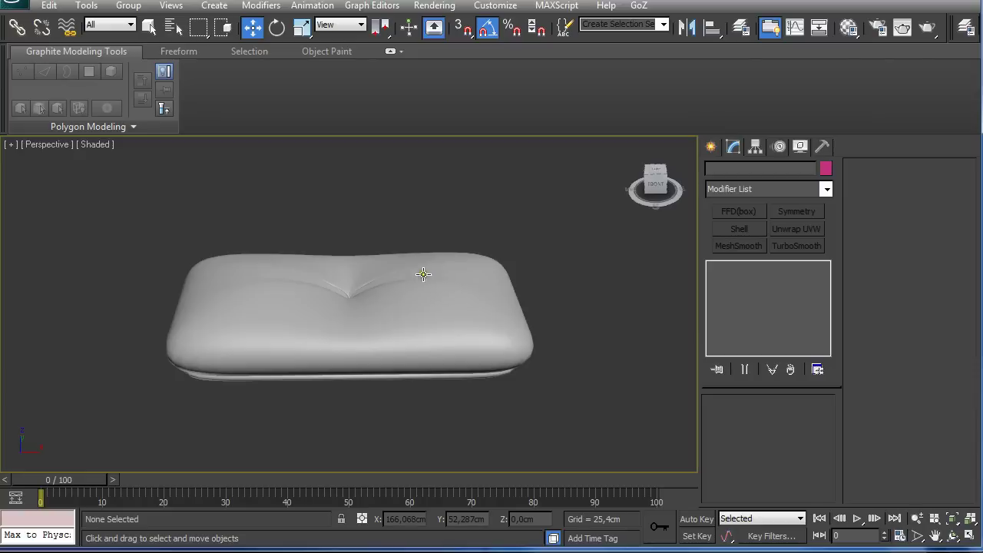
alt+middle_drag(422, 274, 448, 289)
Lower the raised crease vertices on both outer loops about 7 cm in Z, then leave vertex editing and deselect the cushion
click(448, 289)
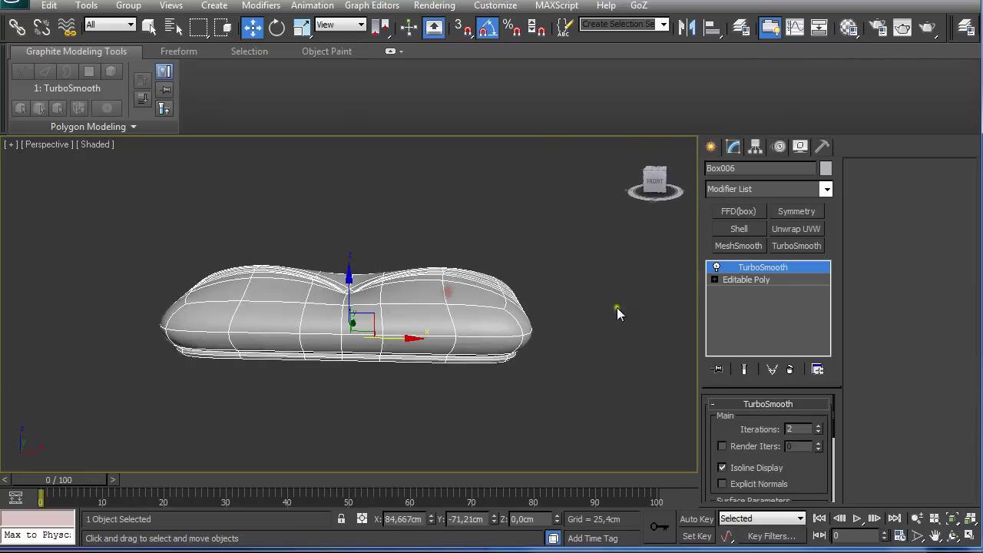
click(741, 280)
click(725, 425)
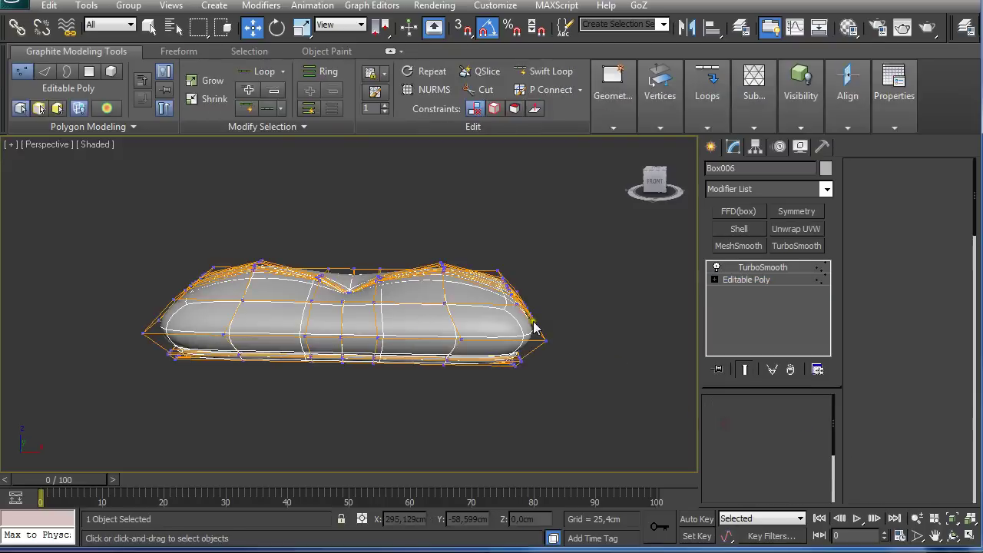
drag(437, 243, 453, 281)
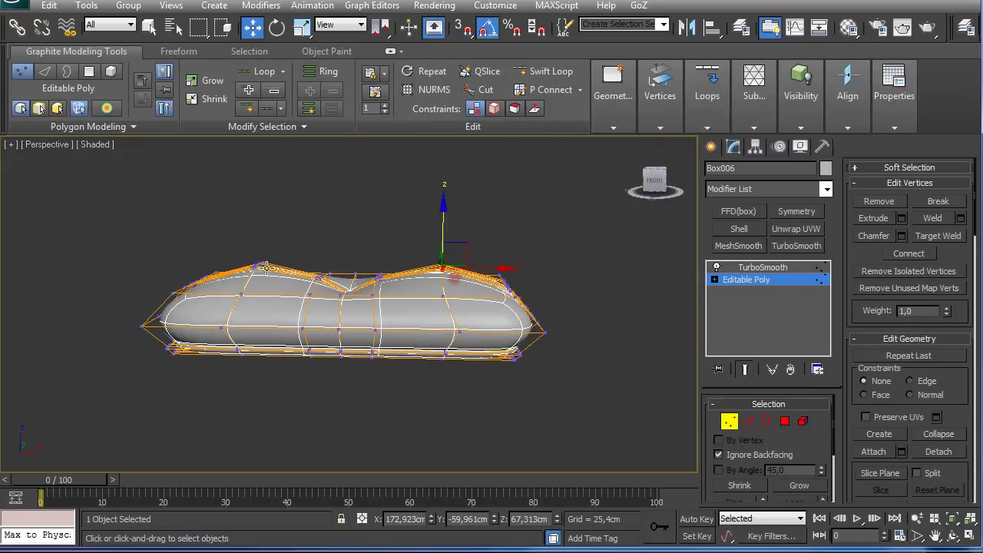
ctrl+drag(272, 270, 273, 270)
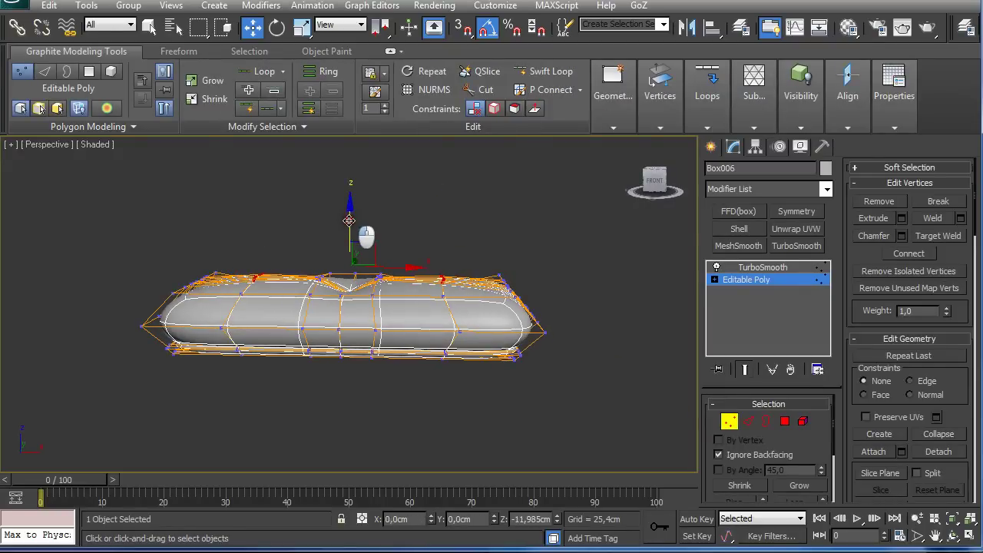
drag(350, 216, 350, 226)
click(749, 279)
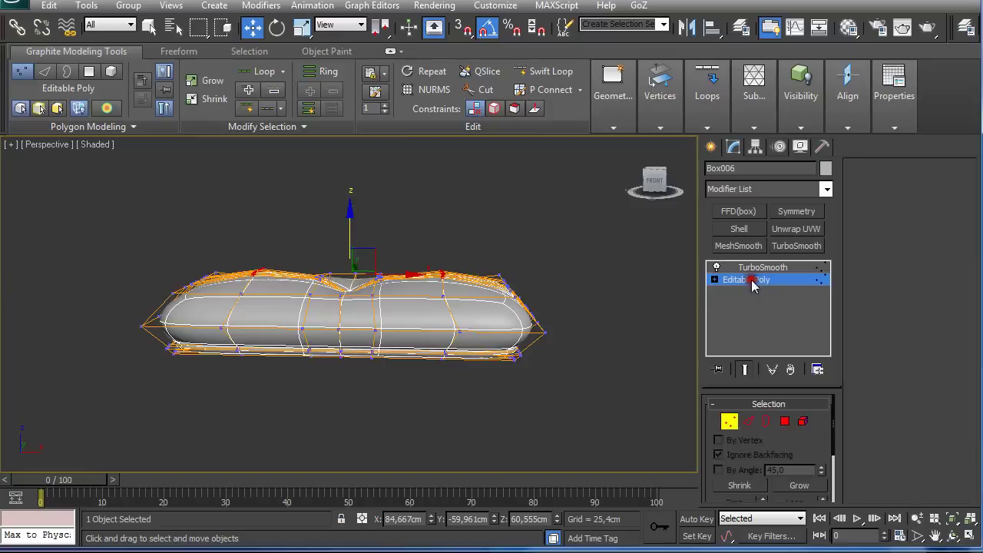
click(398, 224)
Examine the smoothed cushion's central tuft and radiating creases from above
alt+middle_drag(398, 224, 408, 292)
scroll(408, 306, up, 5)
scroll(400, 310, down, 5)
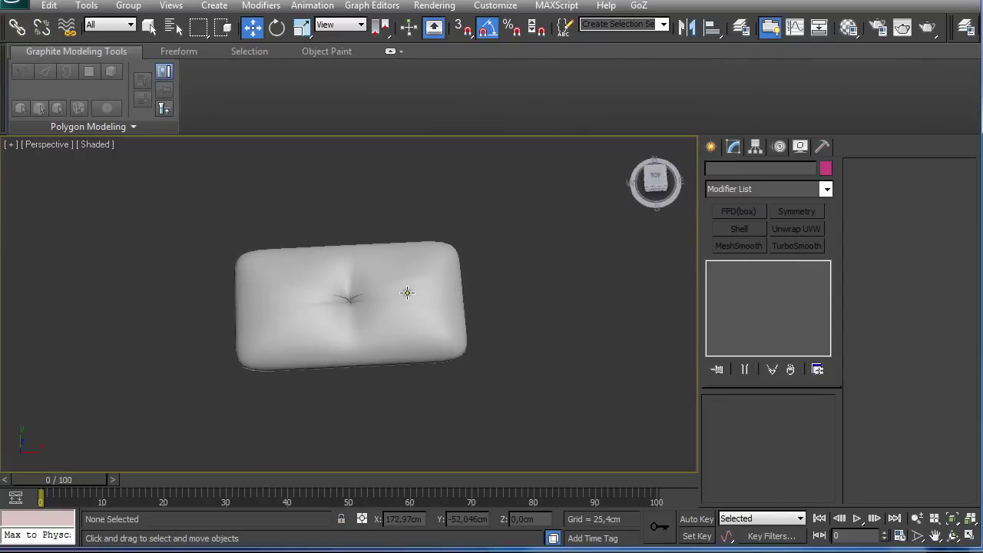
scroll(417, 299, up, 3)
scroll(417, 298, up, 3)
key(t)
scroll(433, 345, up, 4)
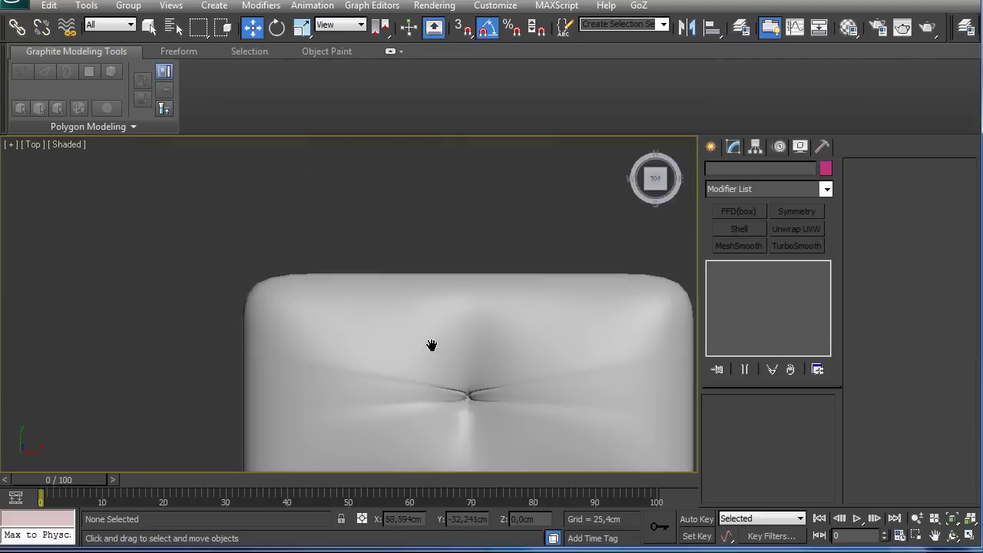
middle_drag(432, 345, 379, 266)
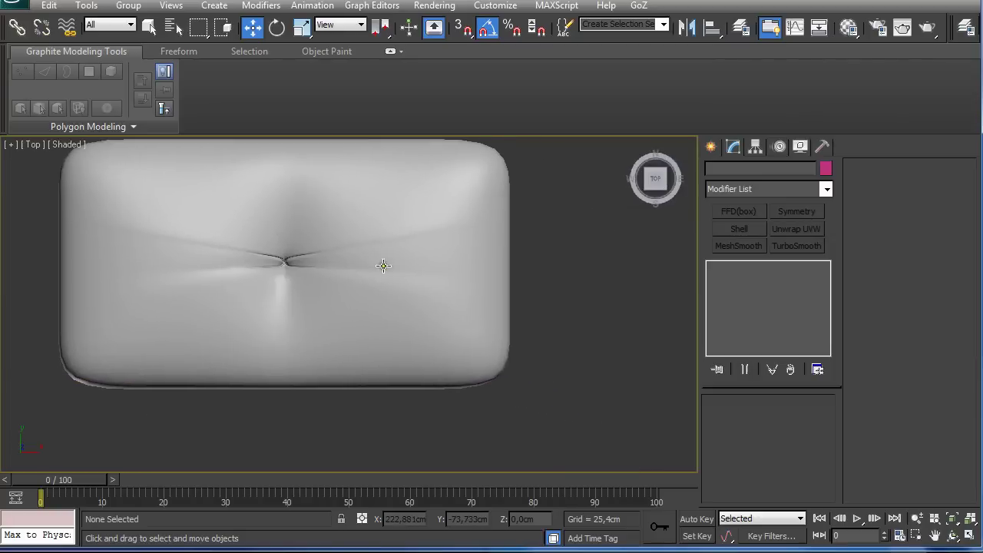
Create a small box beside the cushion's right end, about 19.6 cm long, 19.6 cm wide and 15.7 cm high
click(710, 147)
click(736, 245)
middle_drag(595, 239, 487, 238)
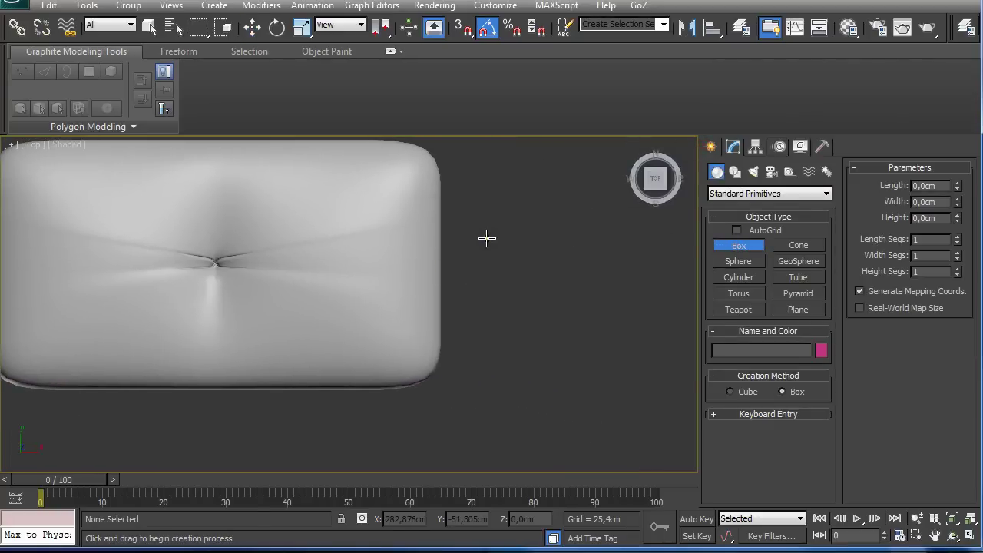
drag(487, 237, 513, 264)
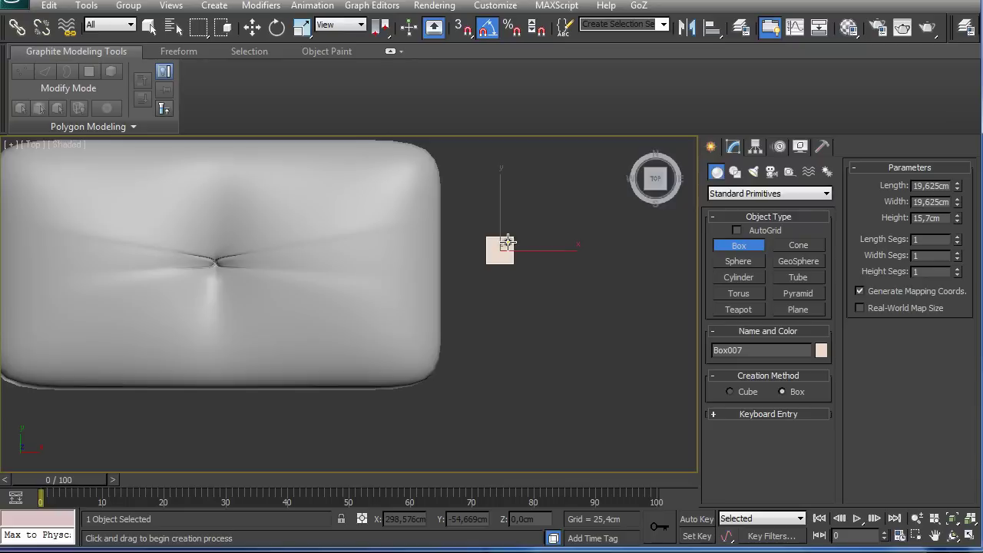
Set the small box's length, width and height to 10 cm each
click(507, 242)
double_click(933, 186)
text(10)
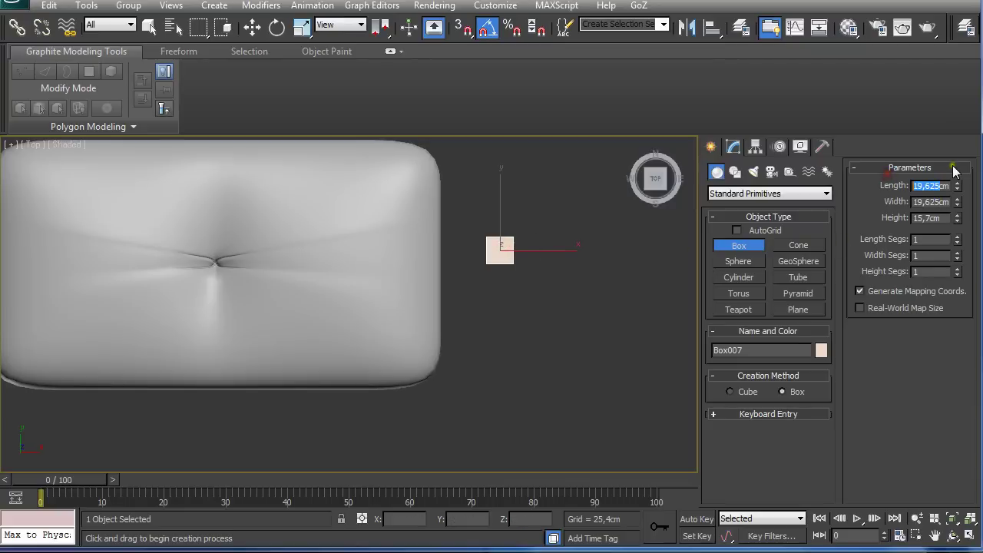
key(Tab)
text(10)
key(Tab)
text(10)
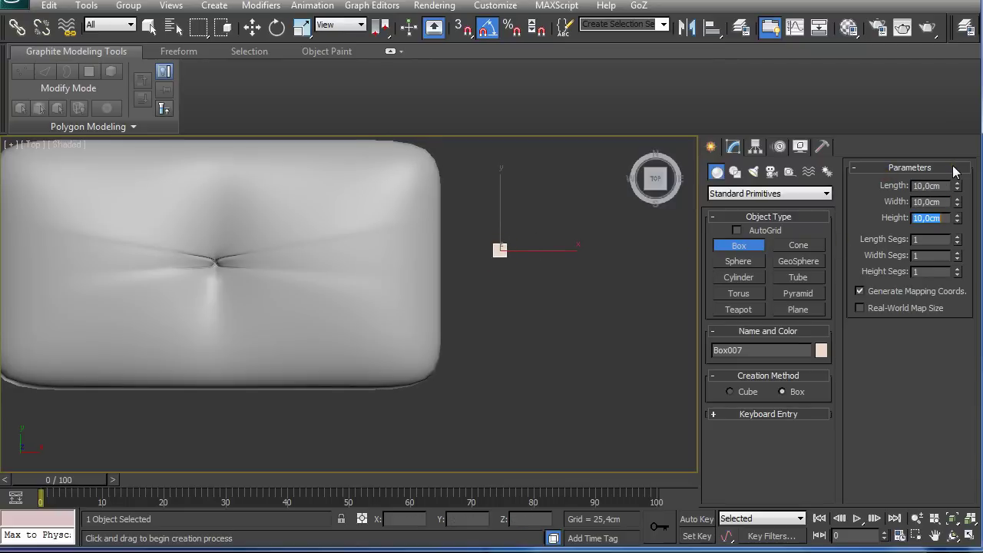
Round the small box into a ball with a one-iteration TurboSmooth and collapse its stack to an Editable Mesh
click(736, 147)
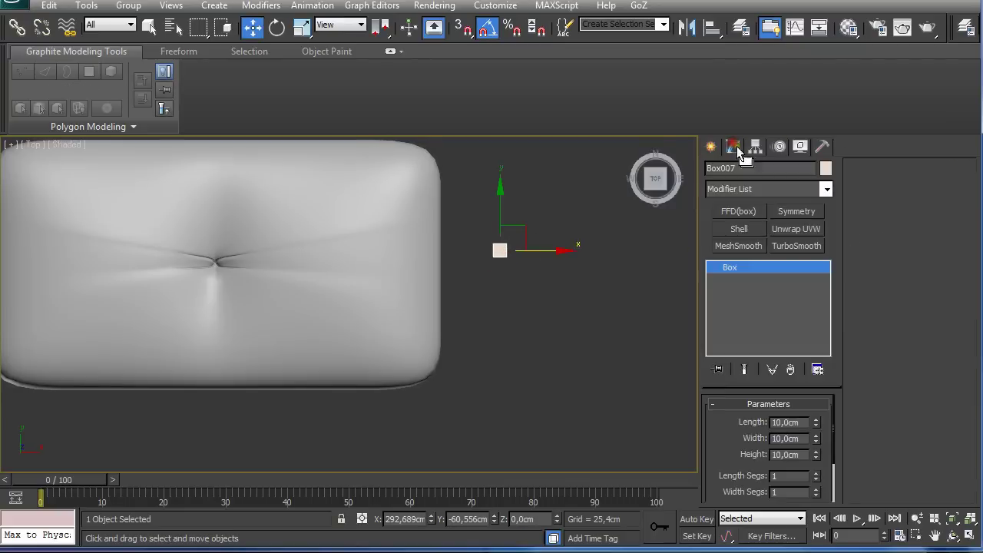
click(810, 250)
scroll(603, 266, up, 3)
middle_drag(604, 265, 325, 408)
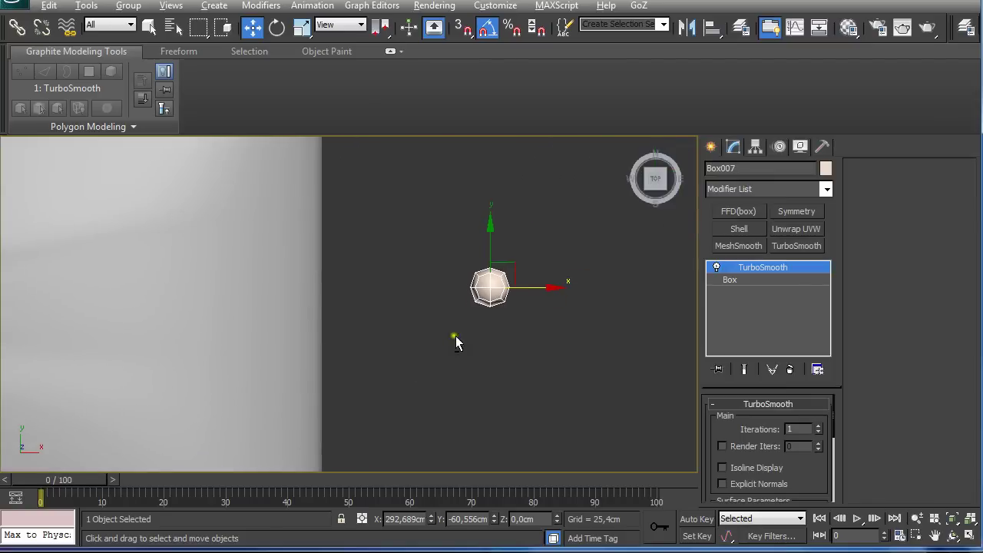
alt+middle_drag(456, 336, 458, 237)
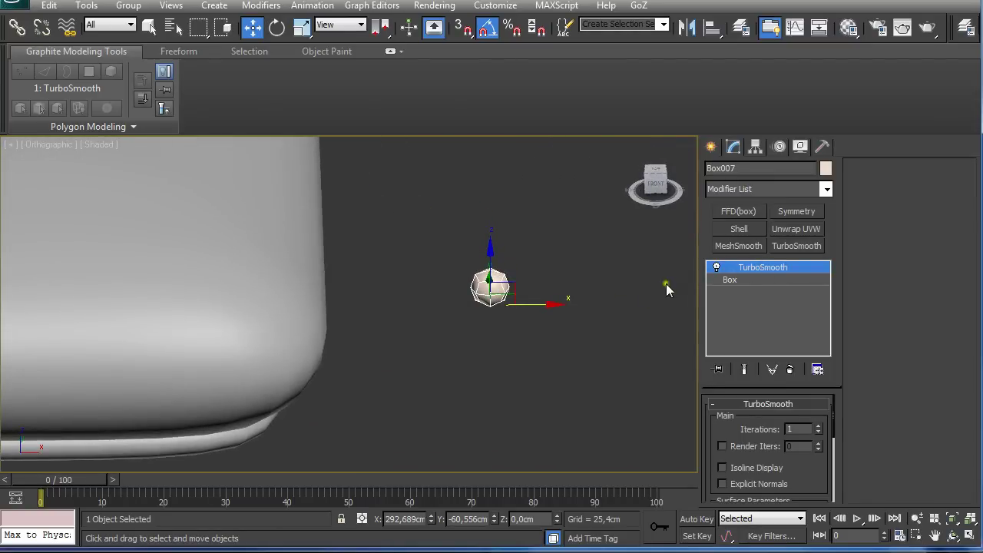
alt+middle_drag(636, 285, 542, 327)
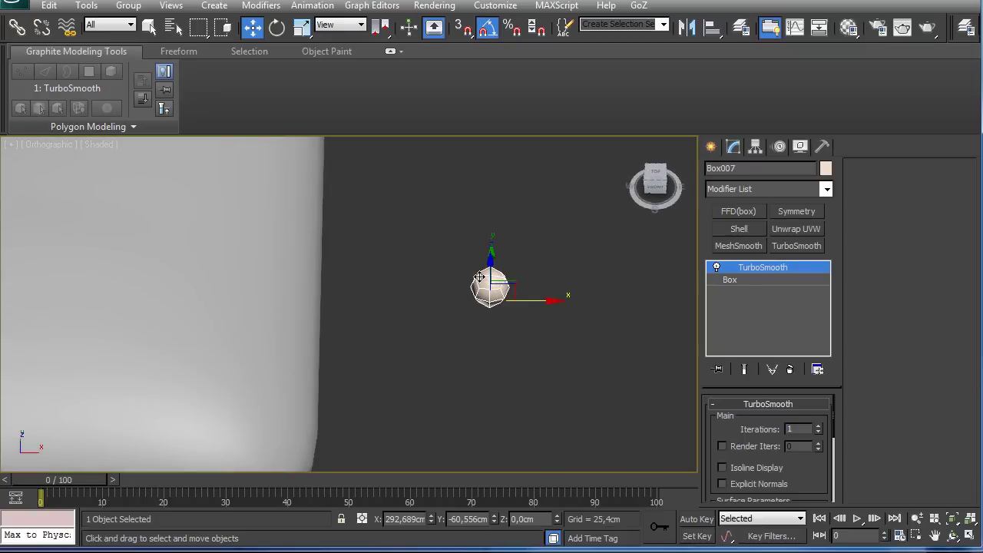
right_click(762, 272)
click(803, 407)
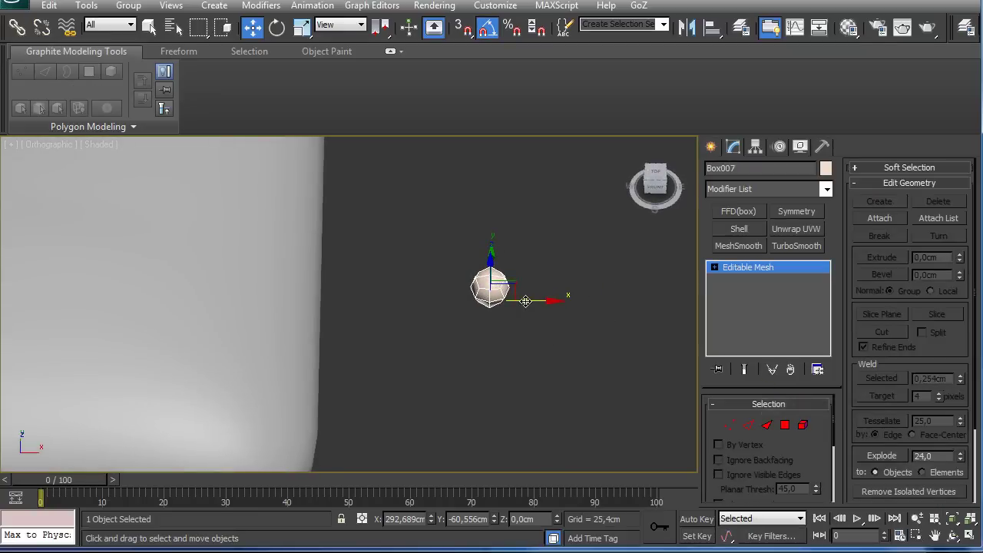
Move the ball above the cushion's central tuft, to about X 85.6 cm and Z 47.4 cm
scroll(520, 298, down, 3)
alt+middle_drag(508, 289, 433, 253)
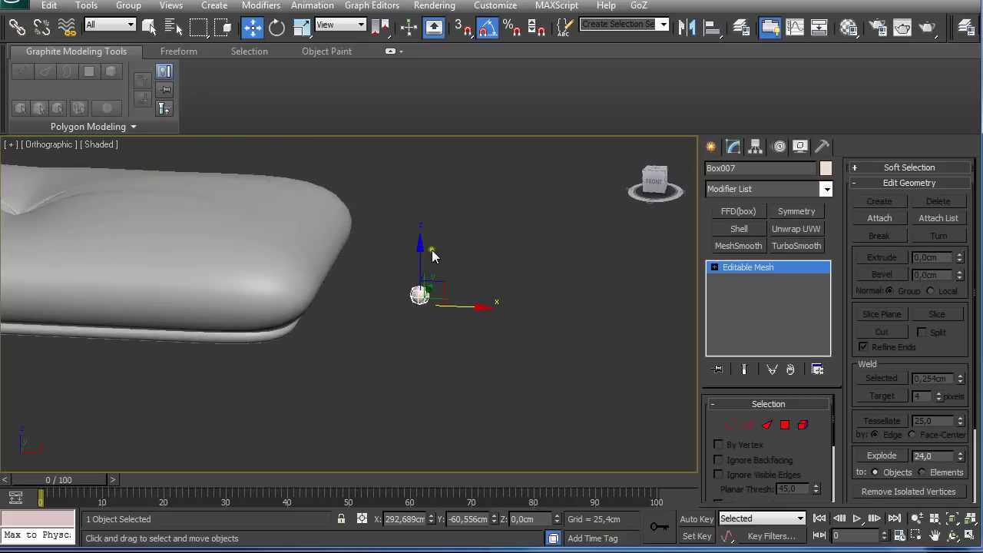
drag(435, 265, 89, 226)
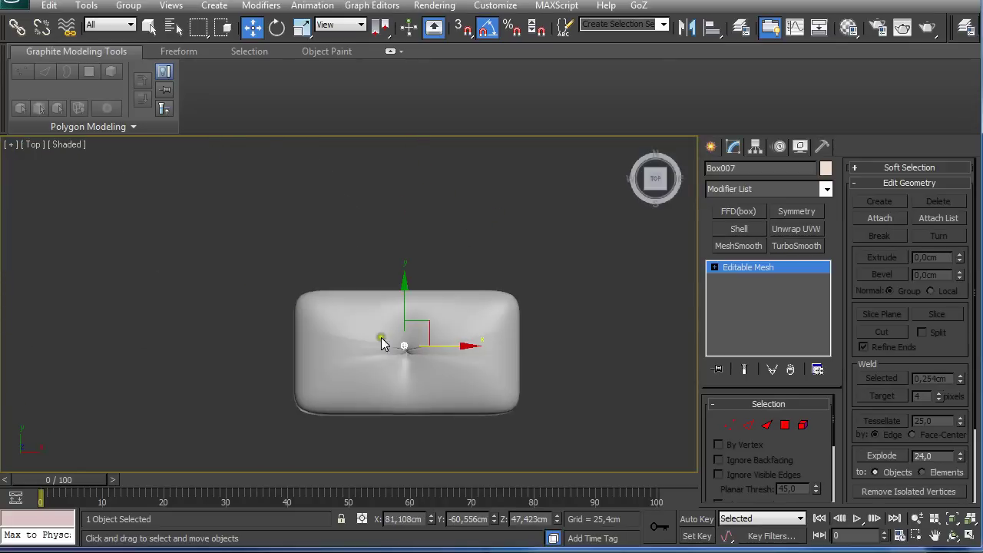
scroll(378, 341, up, 3)
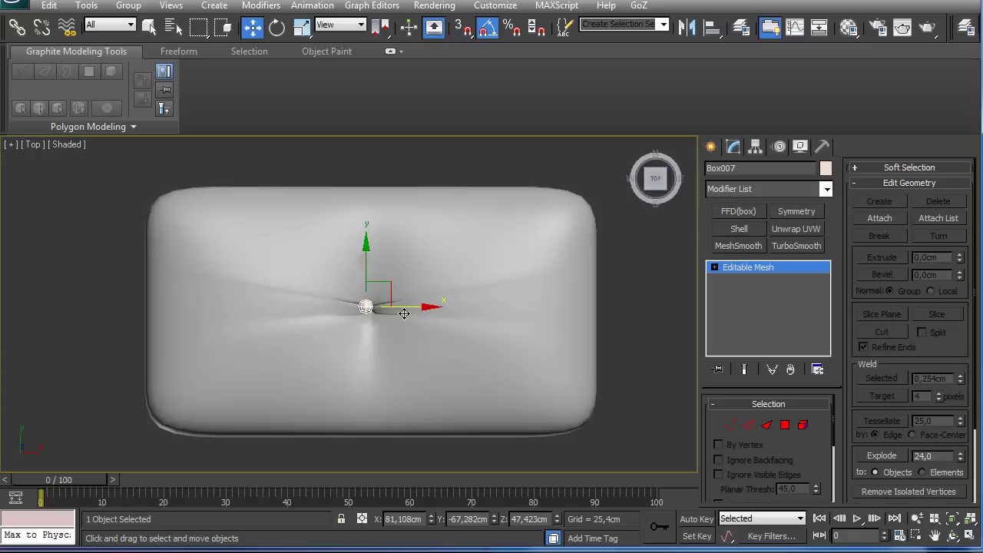
mouse_move(406, 309)
mouse_down()
mouse_move(433, 325)
mouse_move(411, 309)
mouse_up()
scroll(411, 310, up, 5)
middle_drag(436, 333, 397, 311)
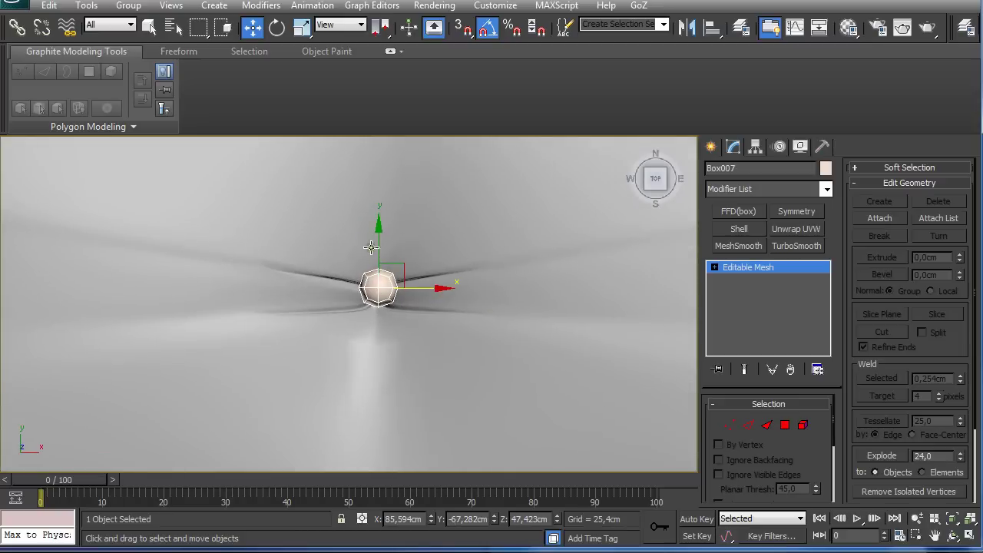
drag(379, 239, 375, 189)
Scale the ball up slightly and lower it into the central tuft to about Z 35.3 cm
key(r)
drag(447, 294, 496, 305)
alt+middle_drag(497, 305, 467, 245)
key(w)
drag(379, 269, 376, 307)
alt+middle_drag(376, 307, 409, 367)
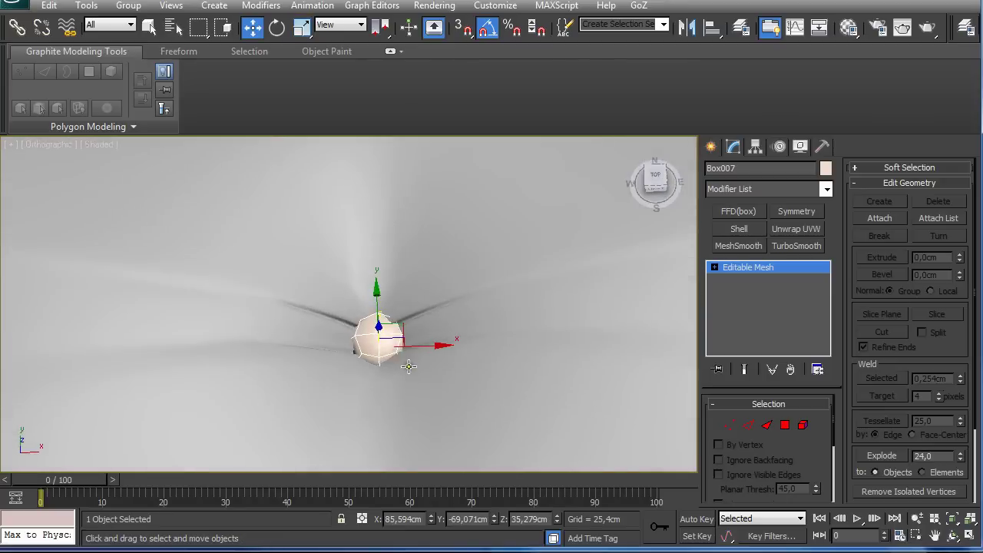
Apply TurboSmooth with one iteration and Isoline Display to the tuft button
click(797, 246)
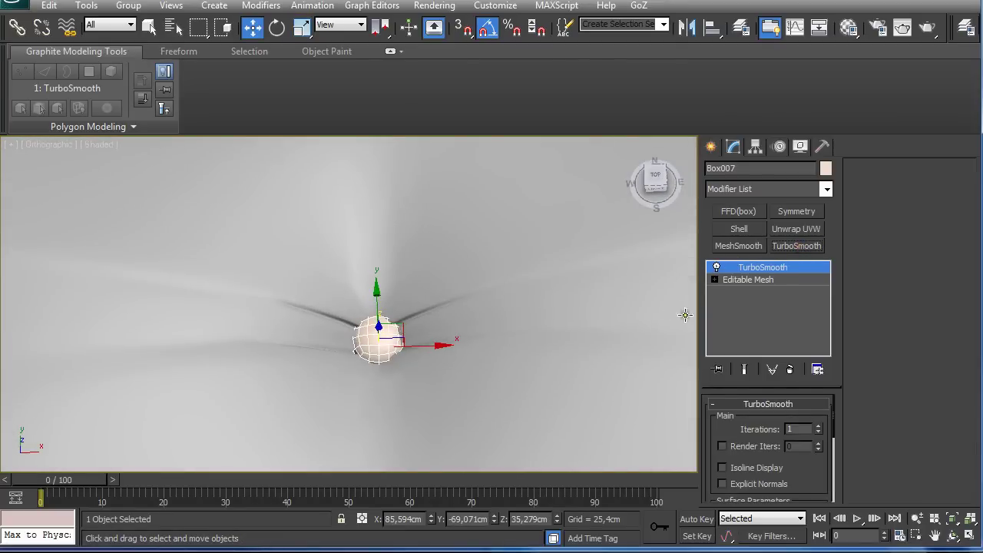
key(z)
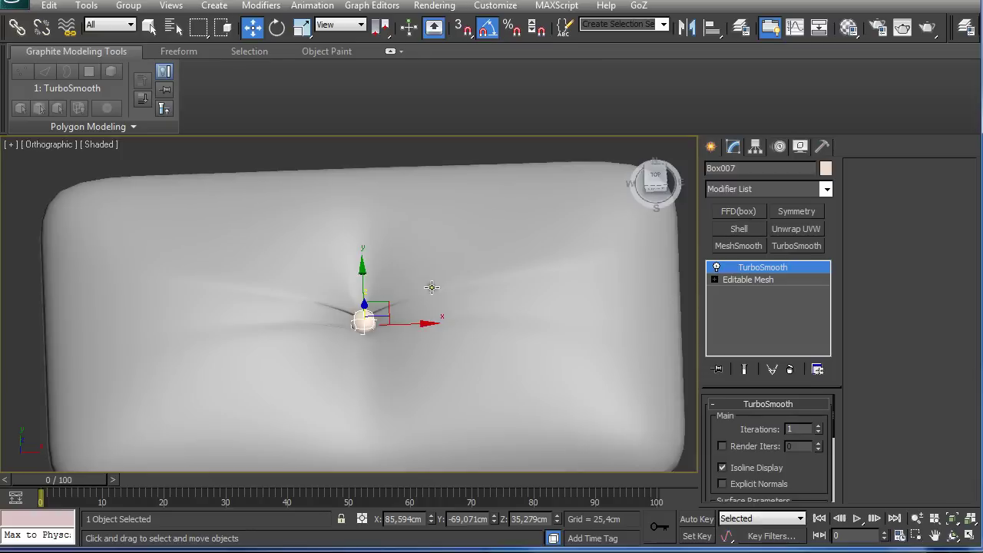
alt+middle_drag(397, 332, 376, 251)
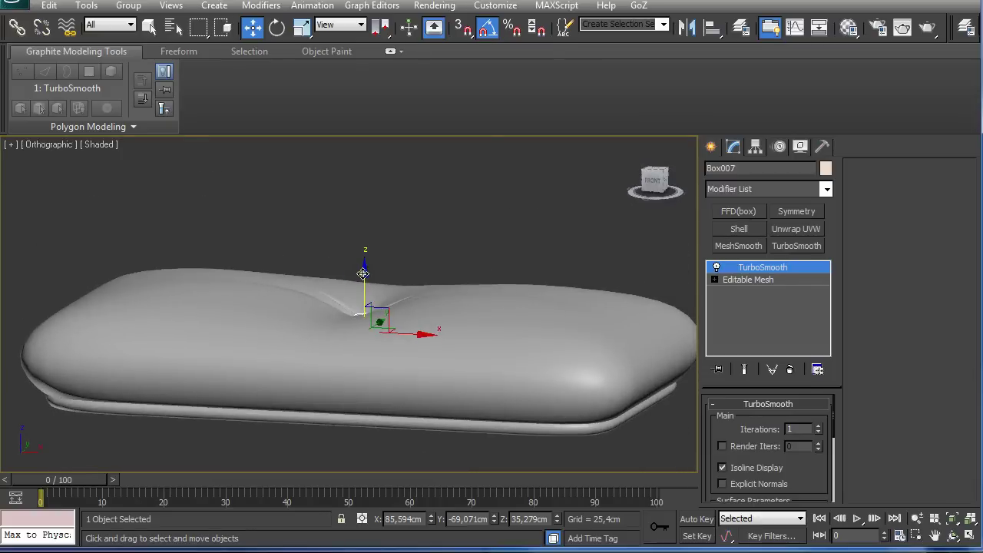
Sink the button about 0.9 cm deeper into the tuft in perspective and deselect it
click(314, 219)
alt+middle_drag(314, 219, 348, 258)
key(p)
key(z)
click(371, 341)
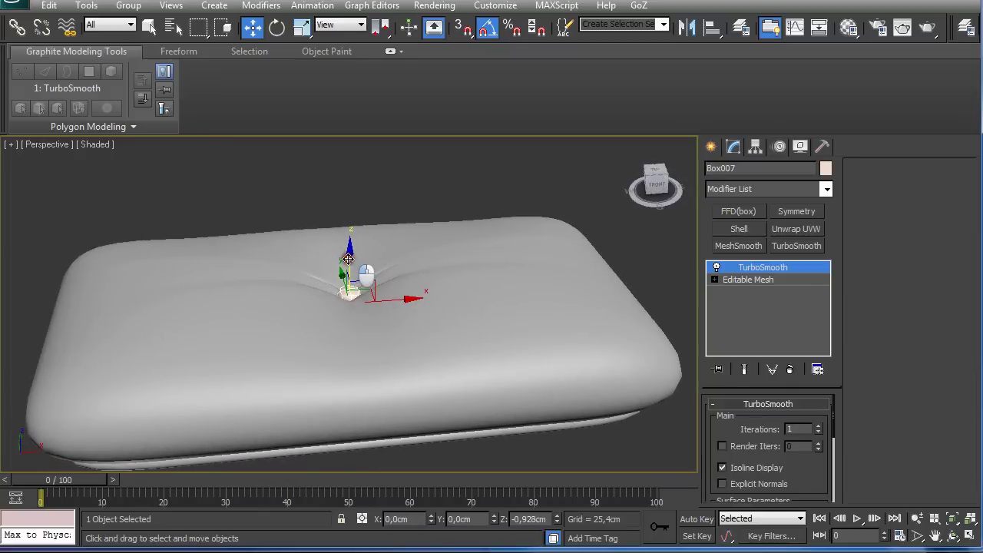
alt+middle_drag(382, 303, 372, 273)
scroll(371, 274, down, 5)
click(457, 328)
Select the cushion and enter edge editing on its Editable Poly level with the smoothed result hidden
alt+middle_drag(458, 330, 375, 308)
scroll(471, 325, up, 6)
scroll(399, 284, up, 5)
scroll(369, 300, down, 5)
scroll(370, 300, up, 4)
scroll(371, 310, up, 5)
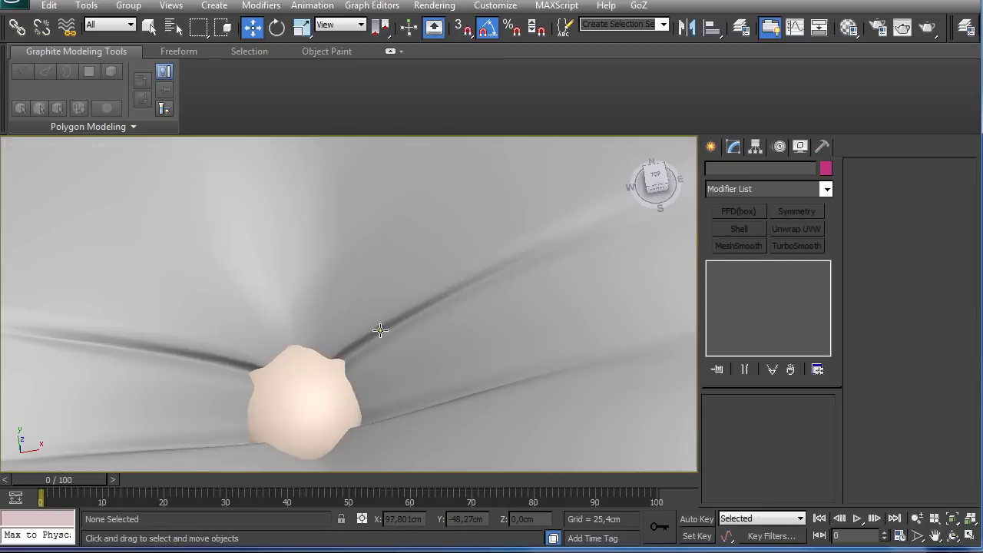
click(382, 330)
click(779, 279)
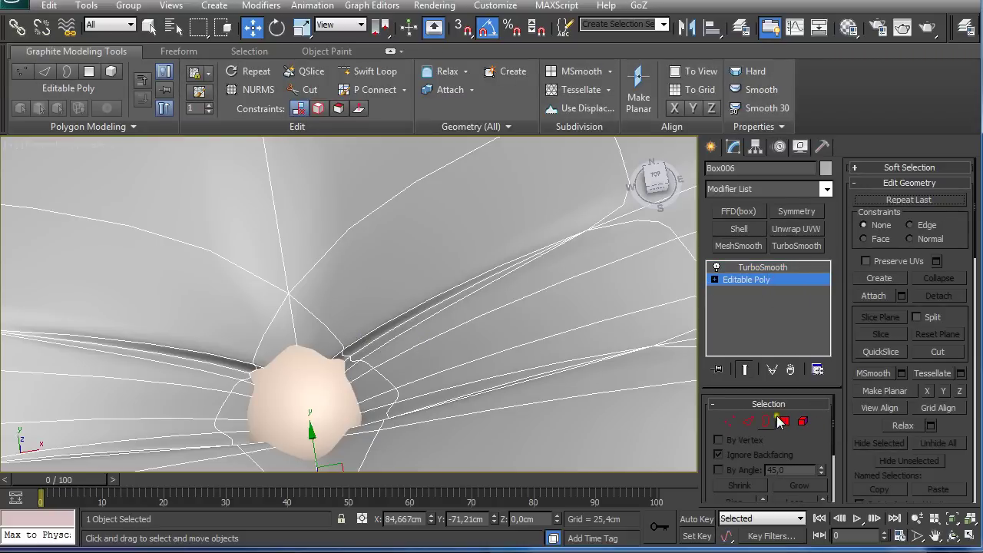
click(745, 372)
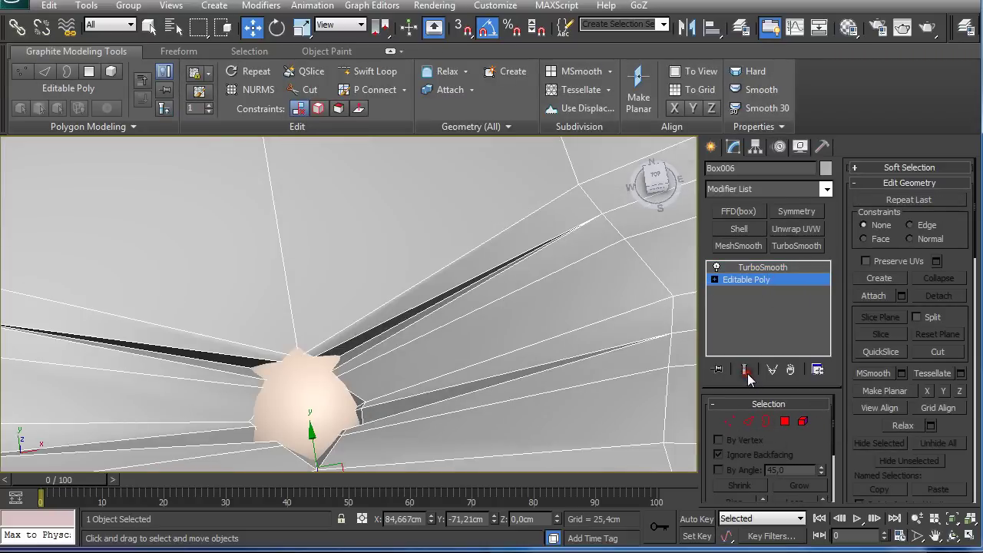
click(748, 422)
Shift the edge along the rear-right crease beside the button to soften the fold, then leave edge editing and restore the smoothed result
click(358, 350)
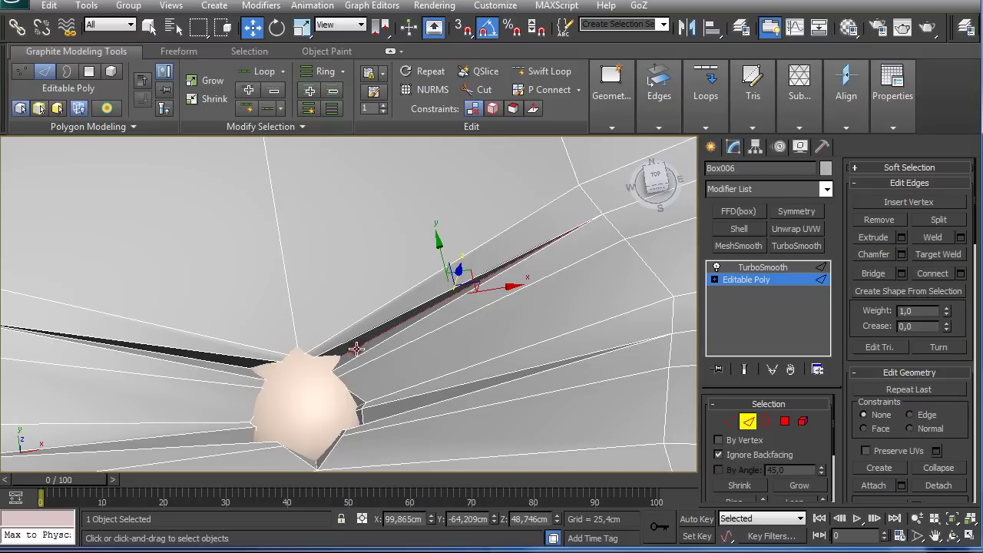
scroll(369, 356, up, 3)
middle_drag(369, 356, 379, 335)
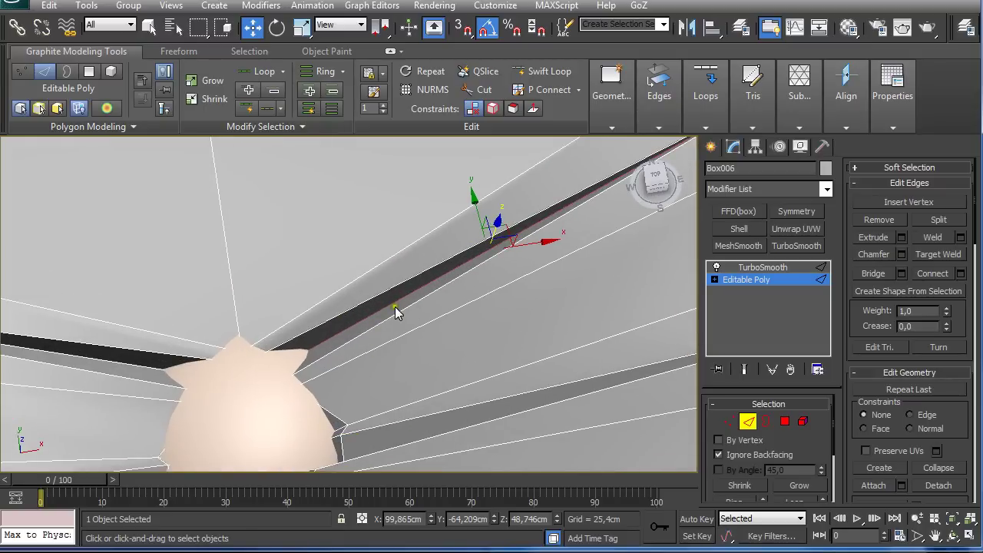
click(410, 329)
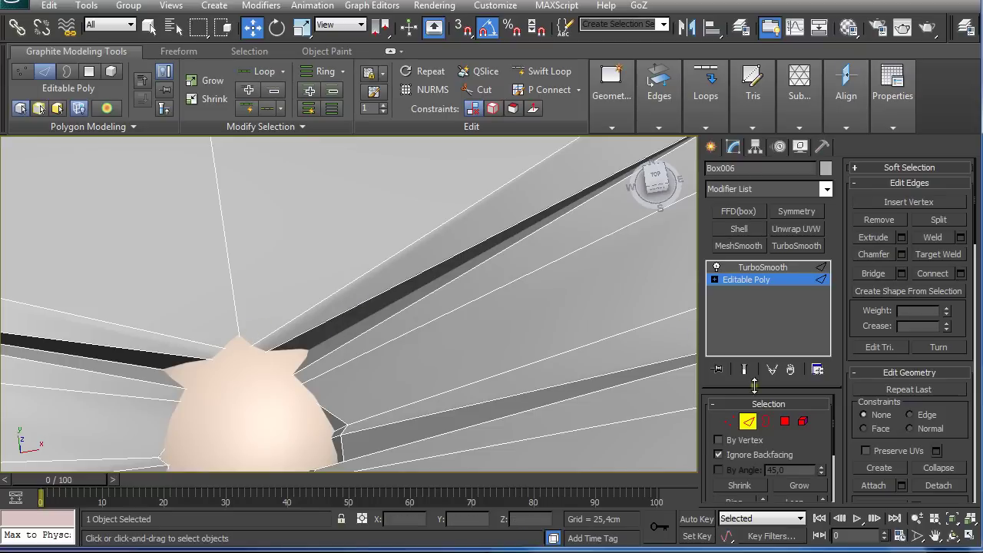
click(749, 421)
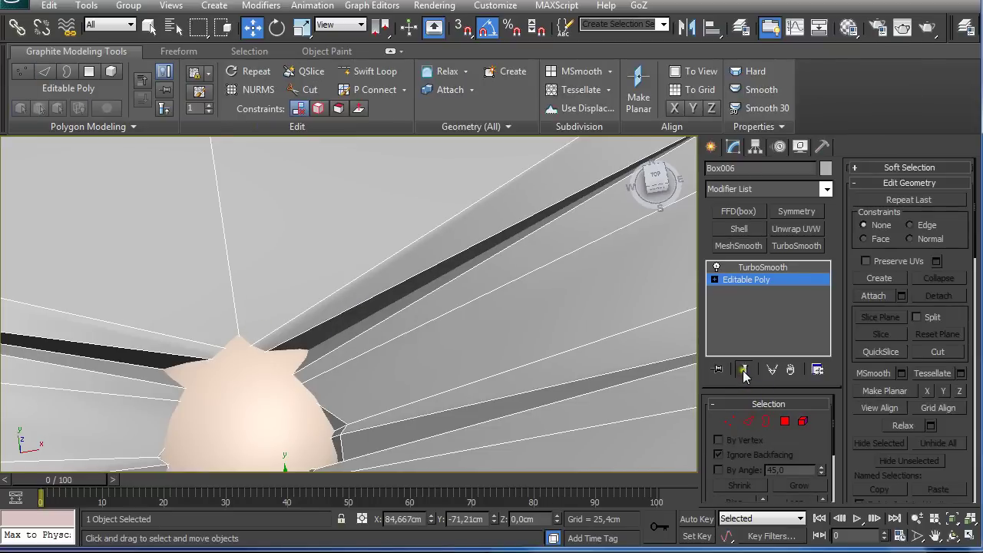
scroll(496, 298, down, 3)
scroll(496, 298, down, 3)
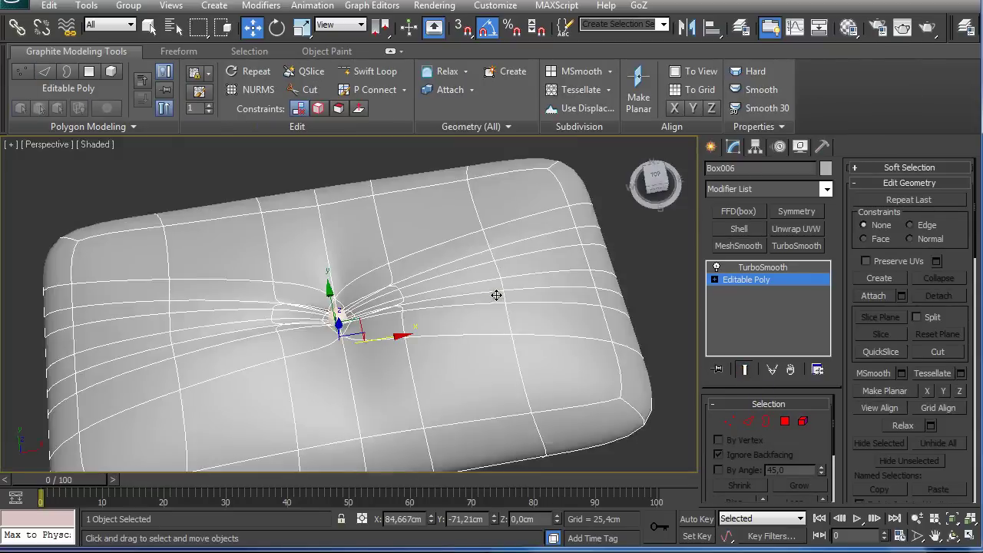
Inspect the adjusted crease beside the button with the cushion's wireframe shown and hidden, ending with nothing selected
click(618, 294)
scroll(498, 292, up, 8)
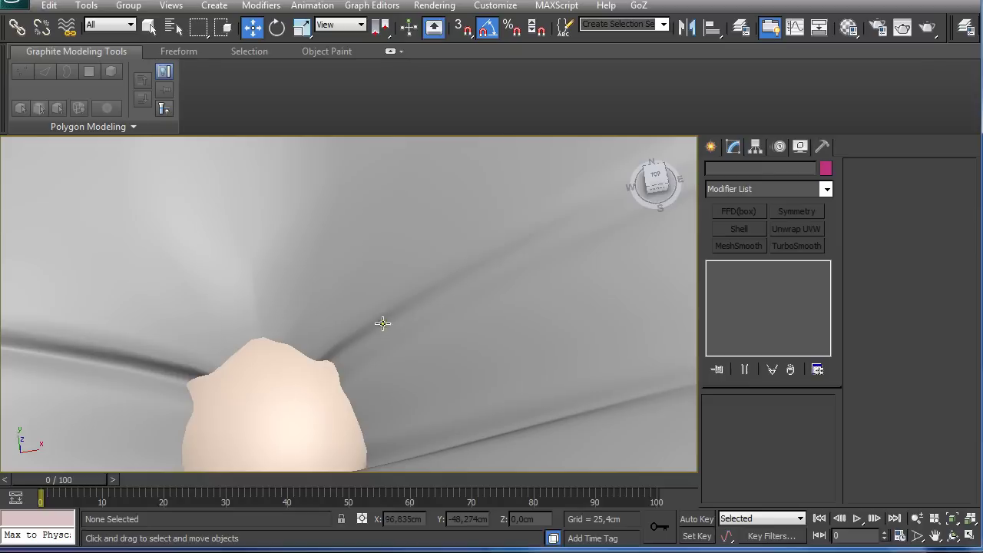
click(173, 379)
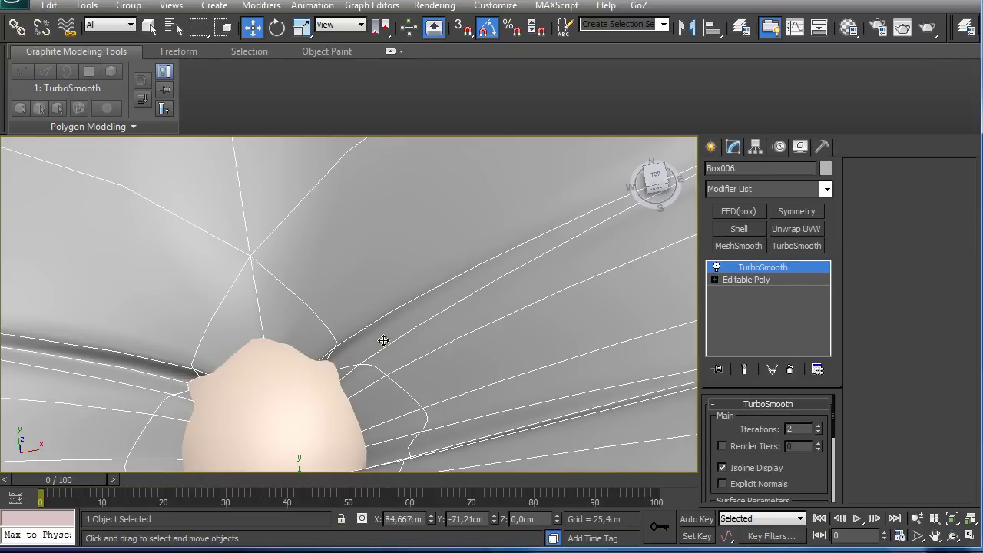
scroll(394, 338, down, 6)
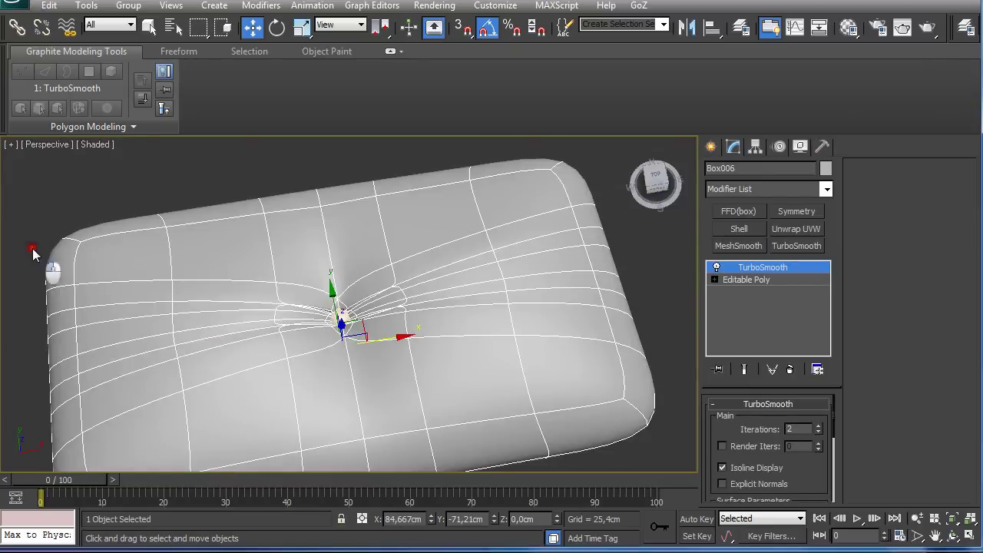
click(33, 255)
scroll(285, 282, up, 8)
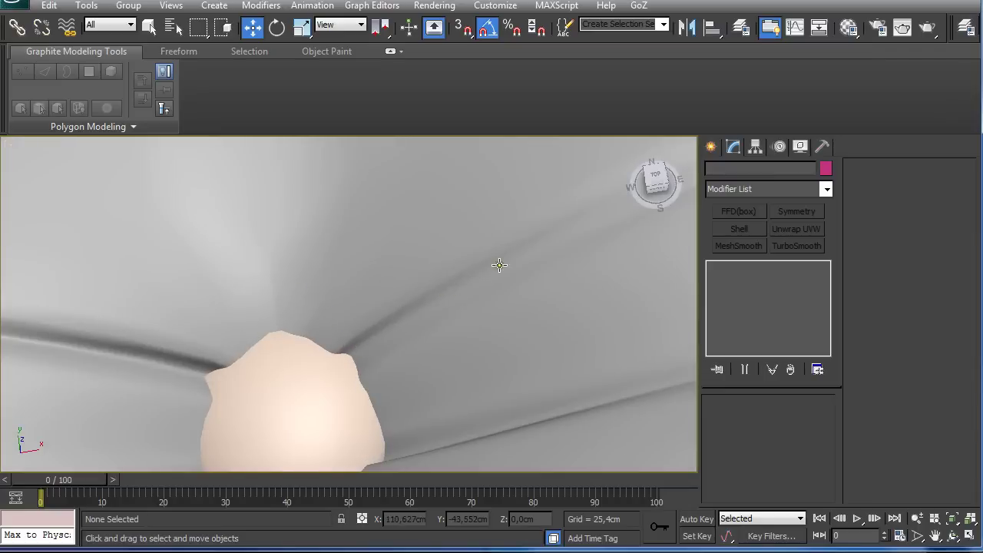
scroll(367, 328, down, 5)
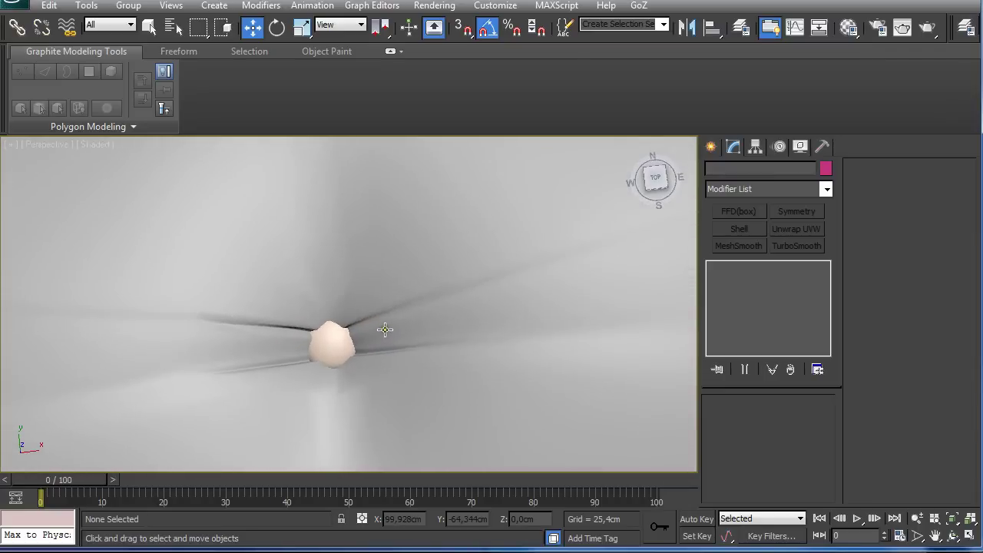
Examine the finished cushion, its button and radiating creases from above and from the front in perspective
middle_drag(386, 331, 399, 299)
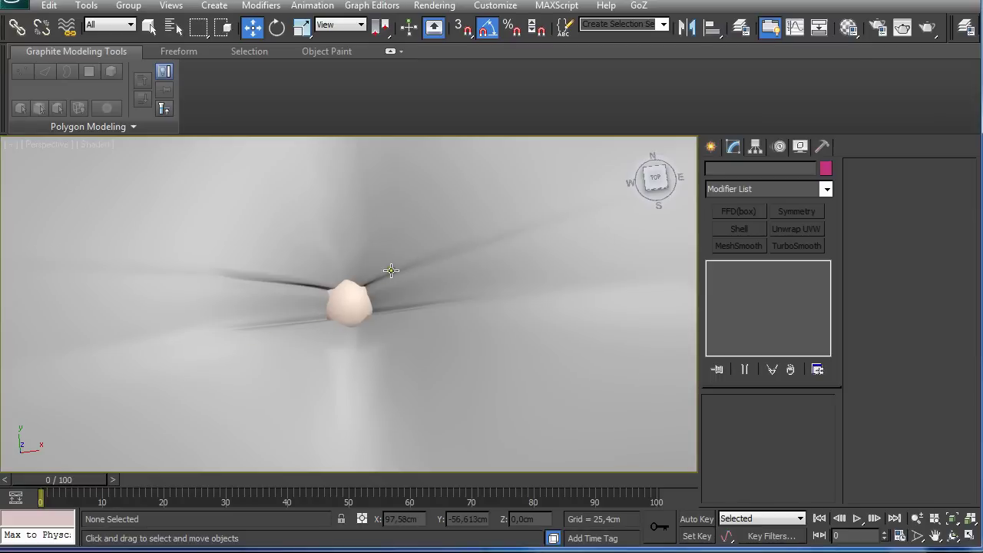
scroll(391, 271, down, 4)
mouse_move(398, 276)
alt+middle_down()
mouse_move(389, 213)
mouse_move(397, 291)
mouse_move(392, 191)
mouse_move(400, 280)
alt+middle_up()
scroll(395, 277, down, 3)
scroll(407, 276, up, 4)
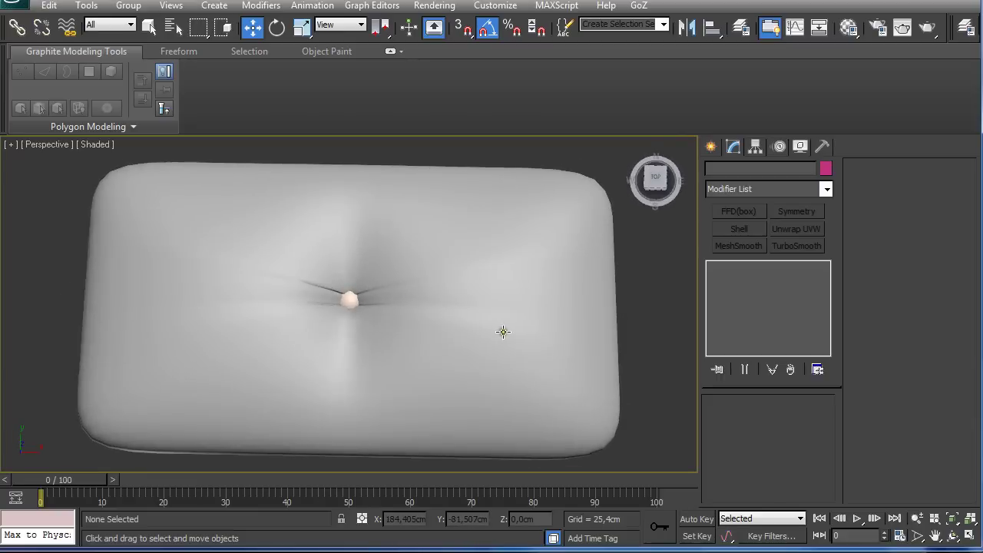
alt+middle_drag(494, 338, 515, 277)
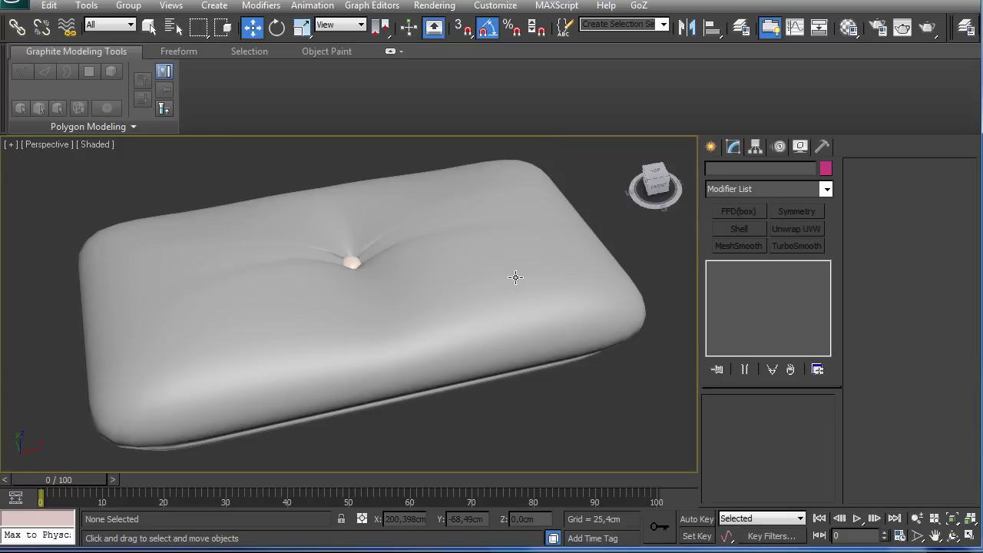
alt+middle_drag(515, 277, 510, 351)
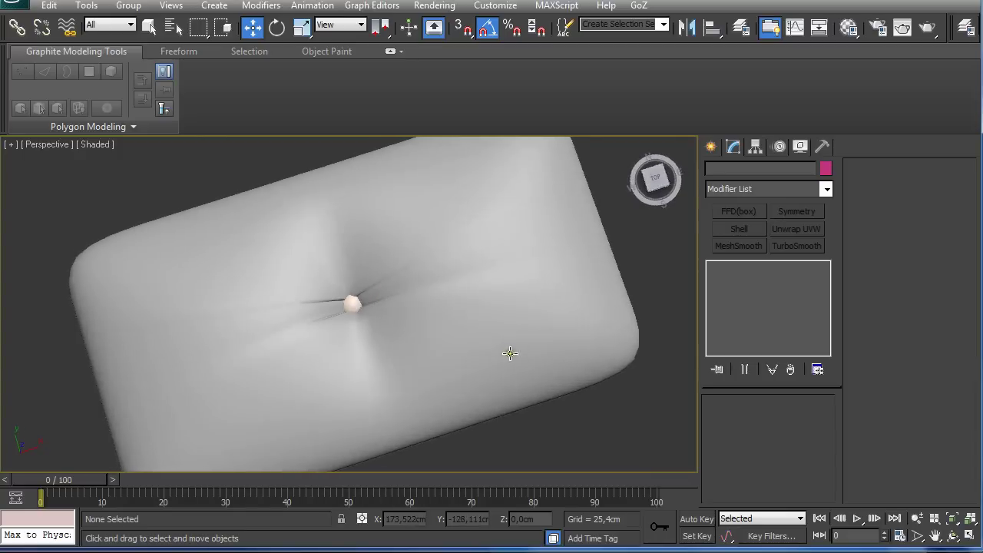
scroll(497, 315, up, 4)
alt+middle_drag(497, 315, 472, 292)
scroll(485, 253, down, 5)
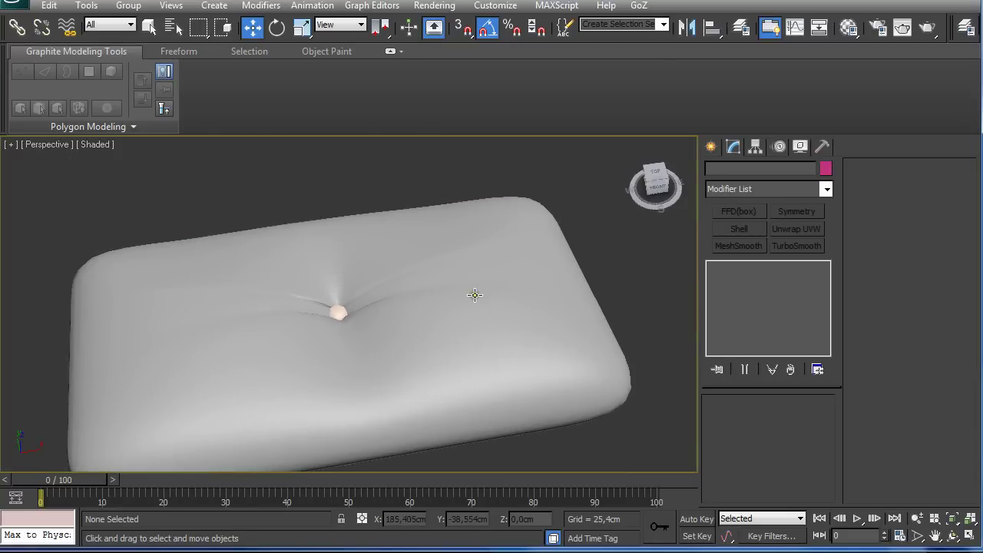
alt+middle_drag(529, 305, 480, 271)
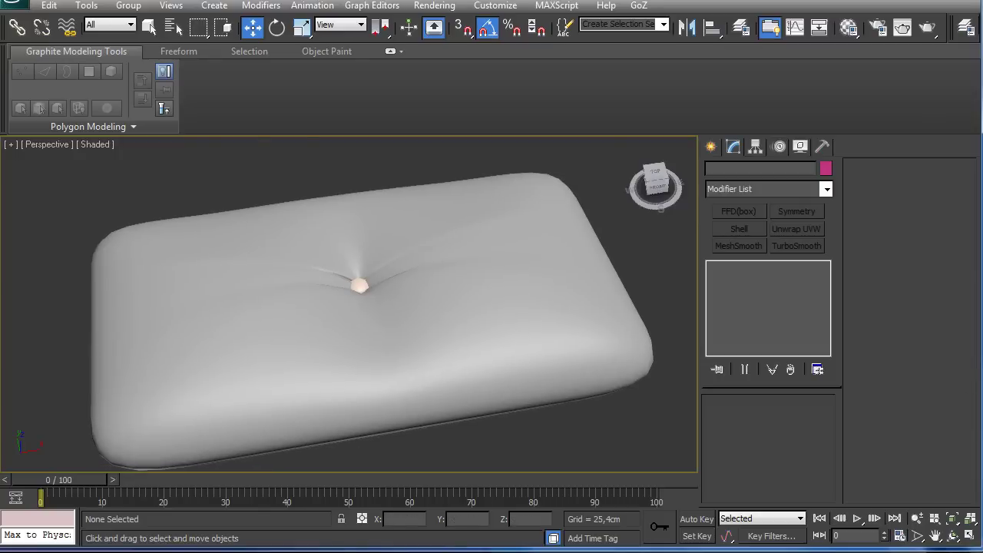